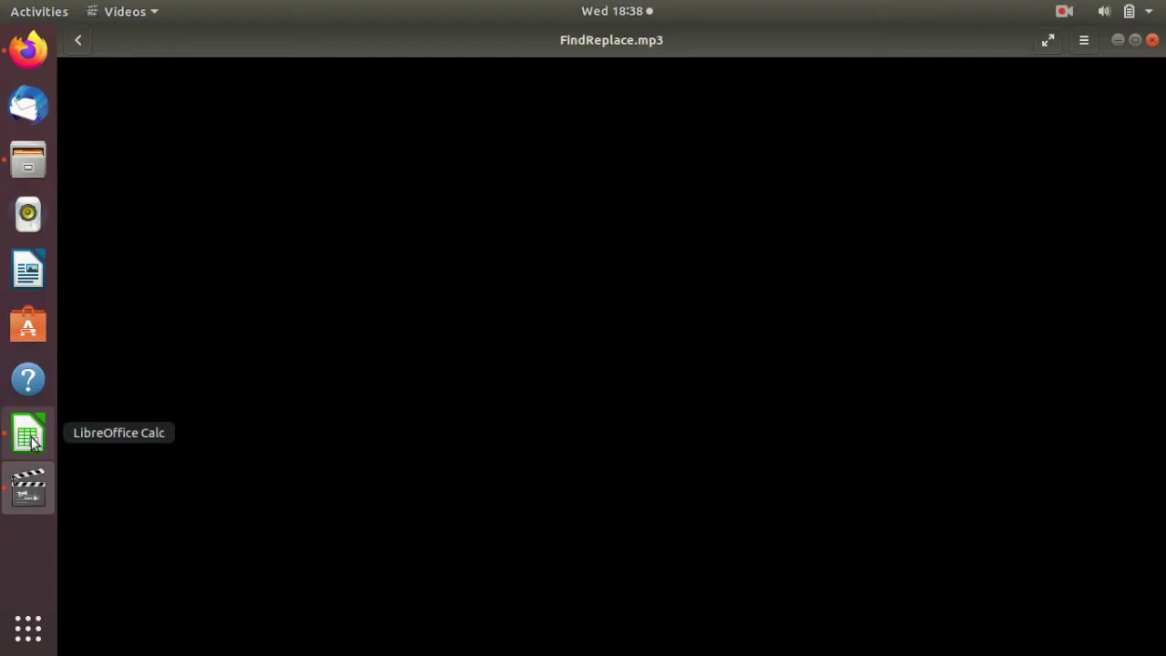
Bring the LibreOffice Calc window with the Class 10th A section marks table to the front.
left_click(31, 438)
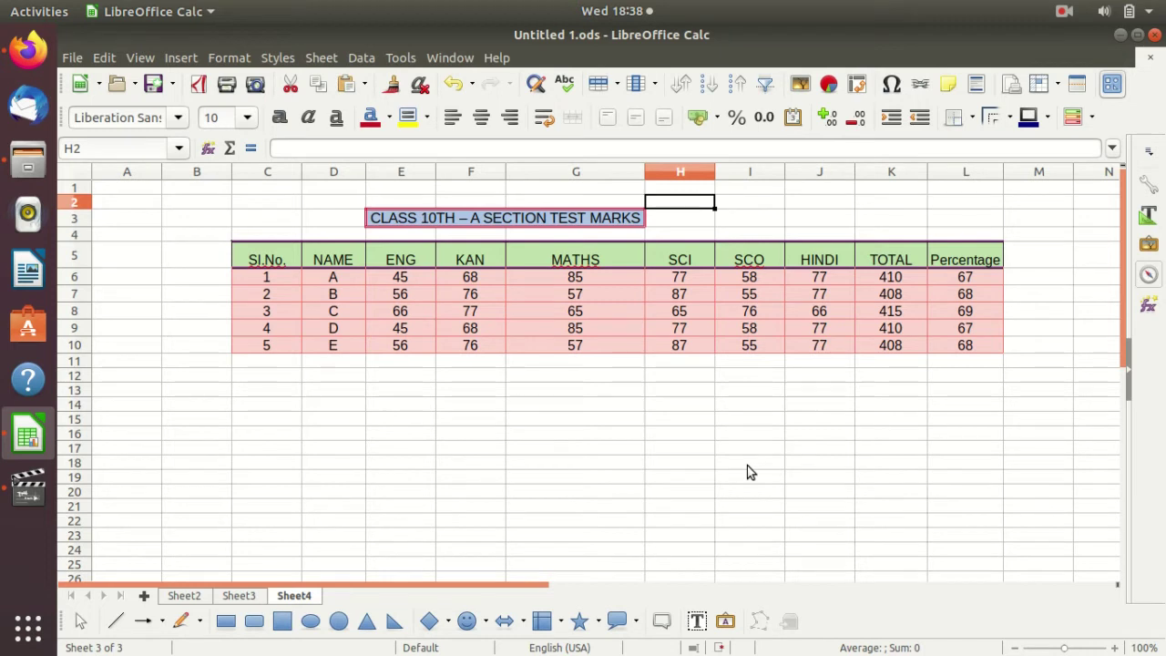
key("Left")
key("Down")
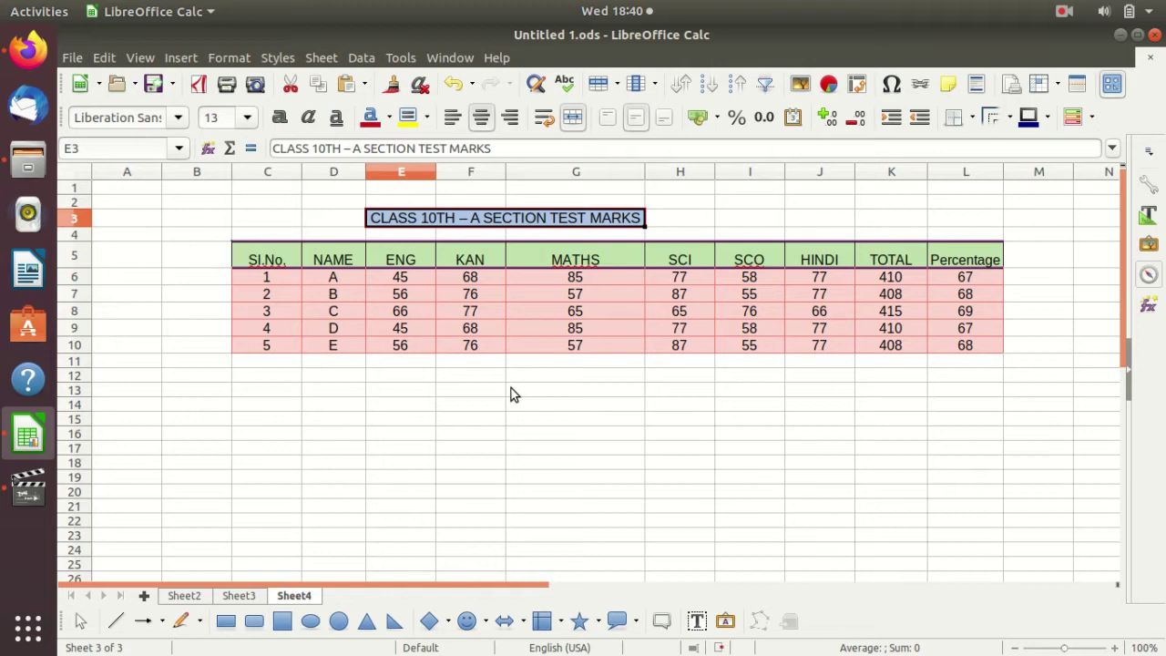
left_click_drag(287, 278, 283, 351)
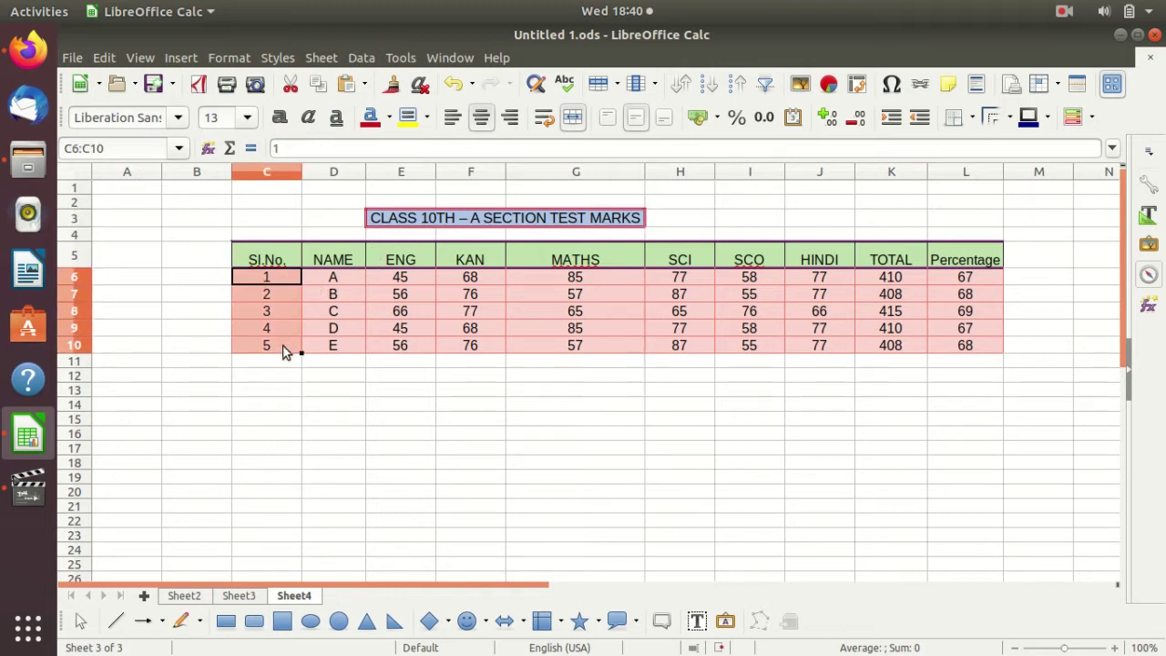
left_click(387, 345)
left_click(282, 276)
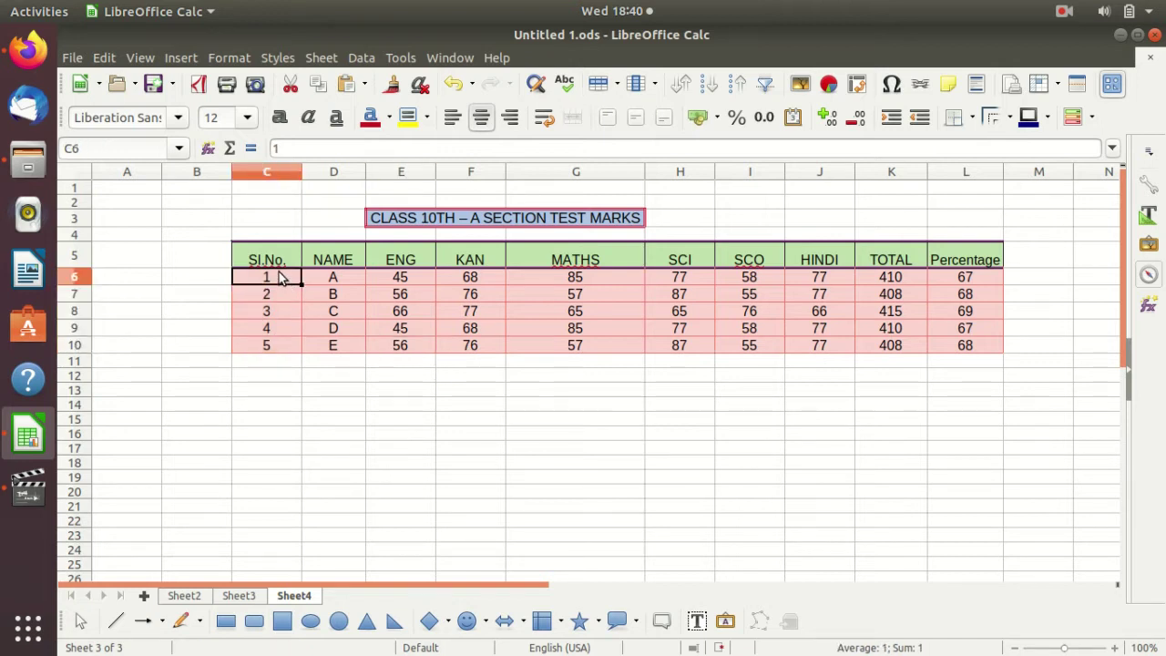
left_click(275, 260)
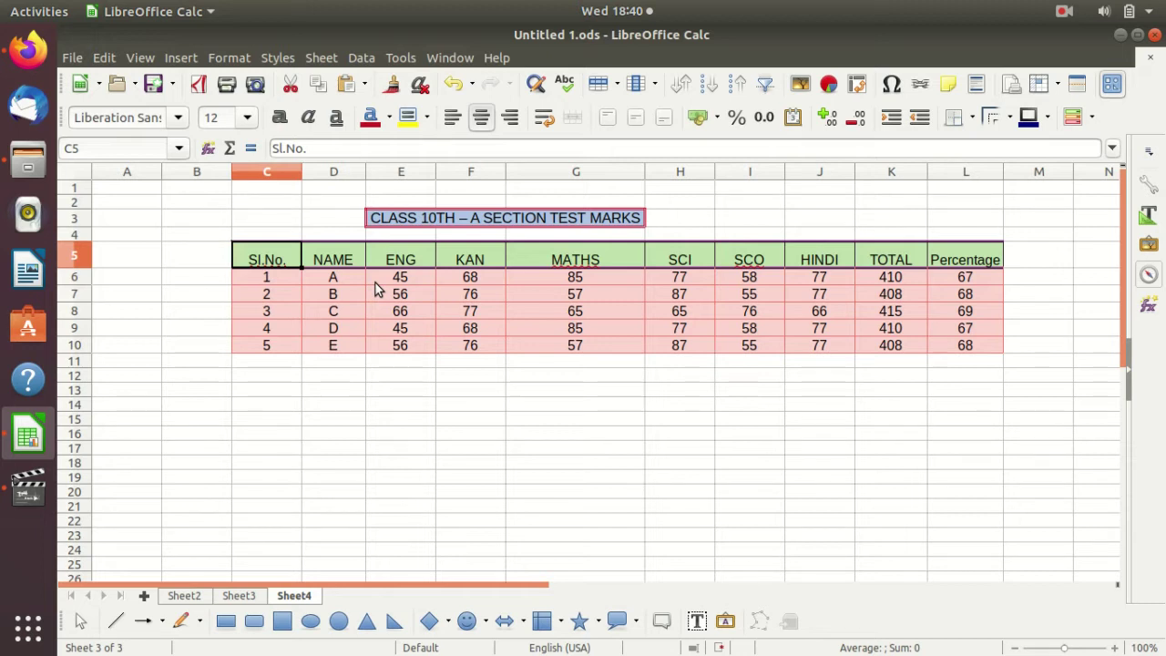
mouse_move(284, 279)
left_mouse_down()
mouse_move(274, 345)
mouse_move(268, 276)
mouse_move(291, 377)
mouse_move(288, 281)
left_mouse_up()
left_click(269, 277)
left_click(283, 350)
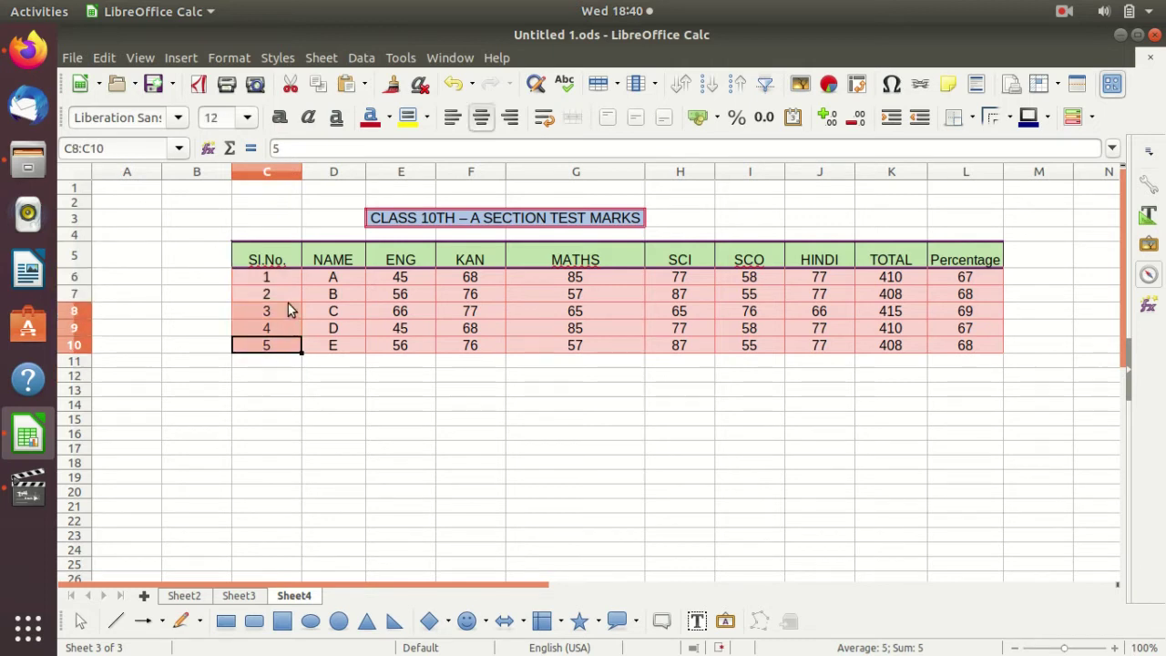
left_click(288, 276)
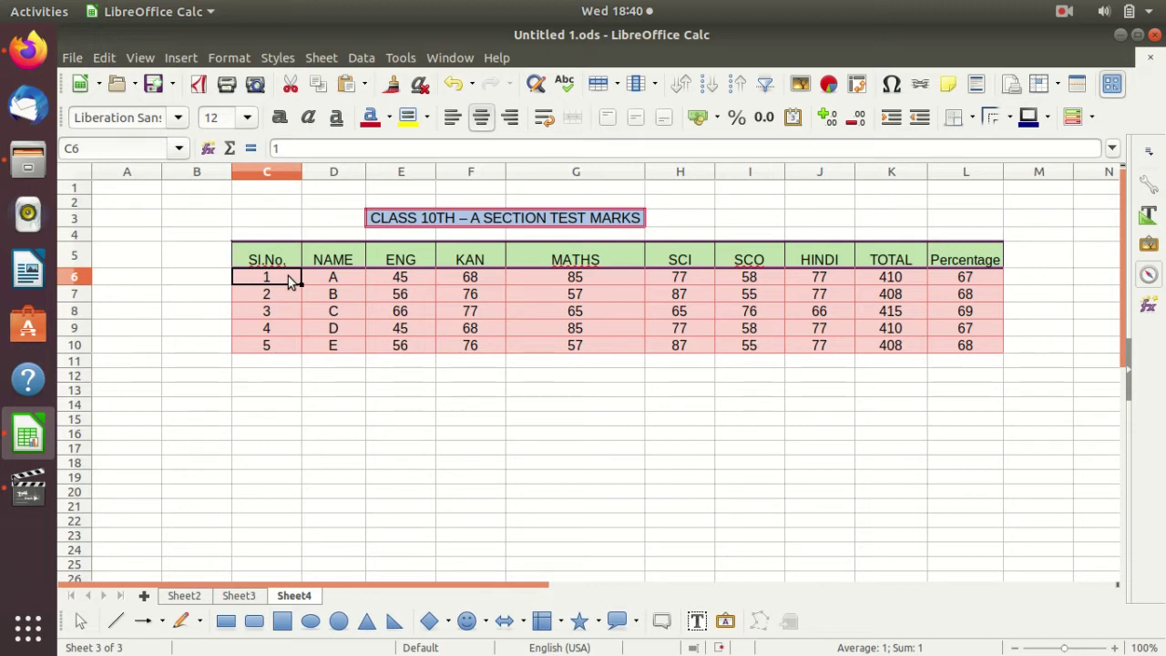
left_click_drag(288, 277, 290, 343)
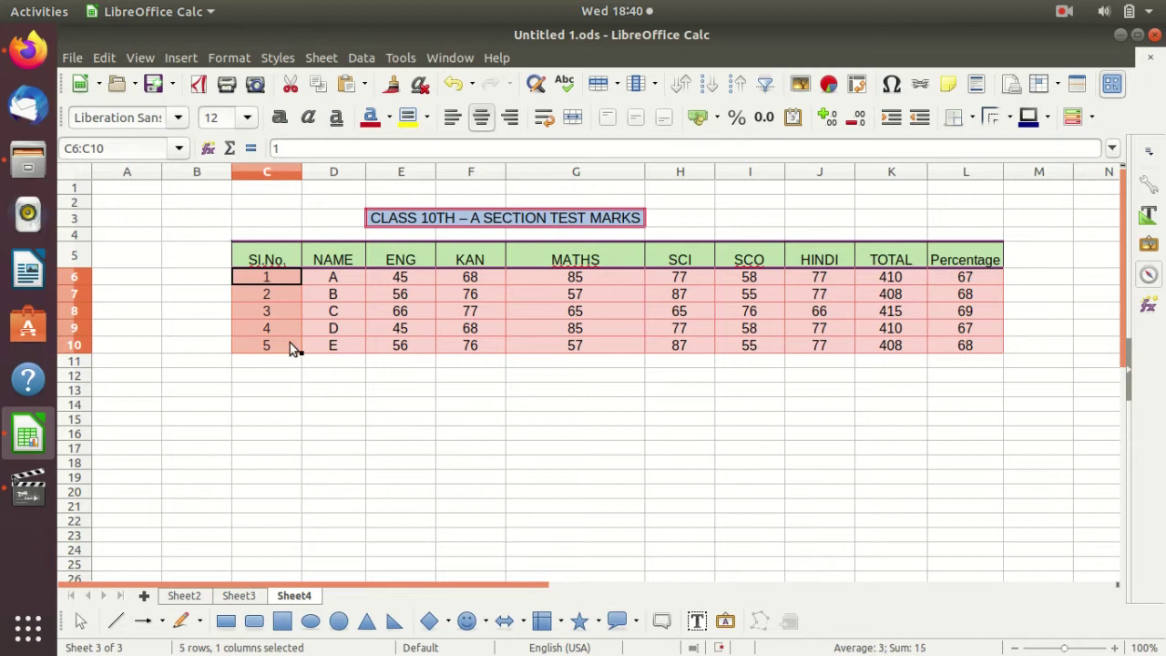
left_click(289, 346)
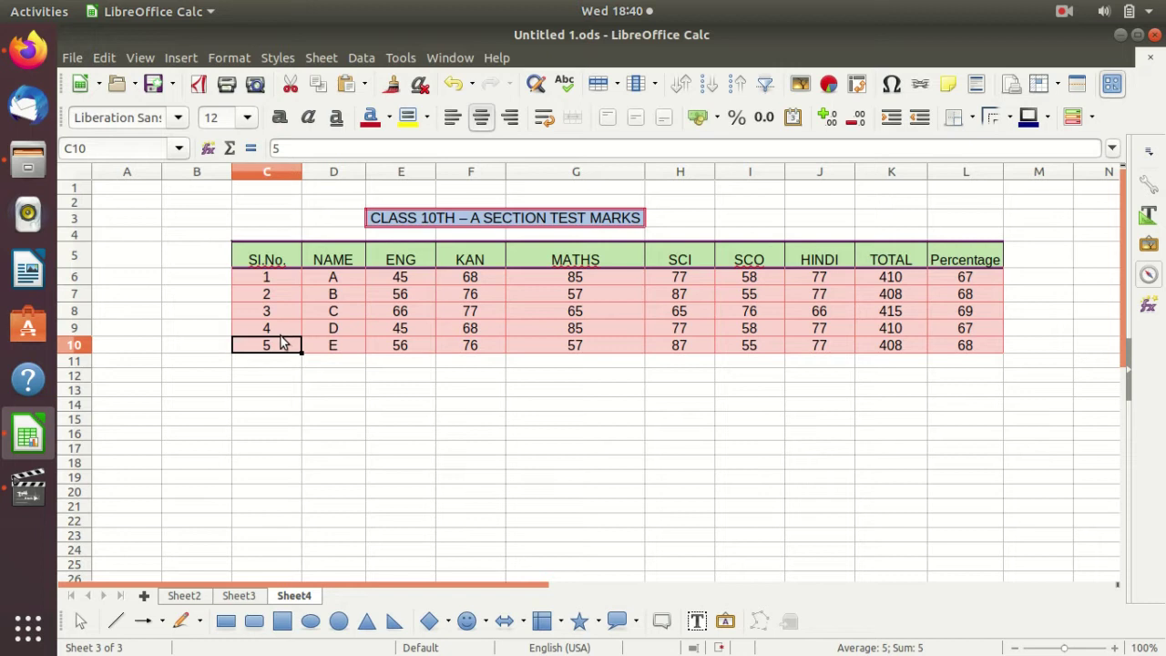
scroll(280, 344, "down", 2)
scroll(279, 343, "up", 2)
left_click(269, 286)
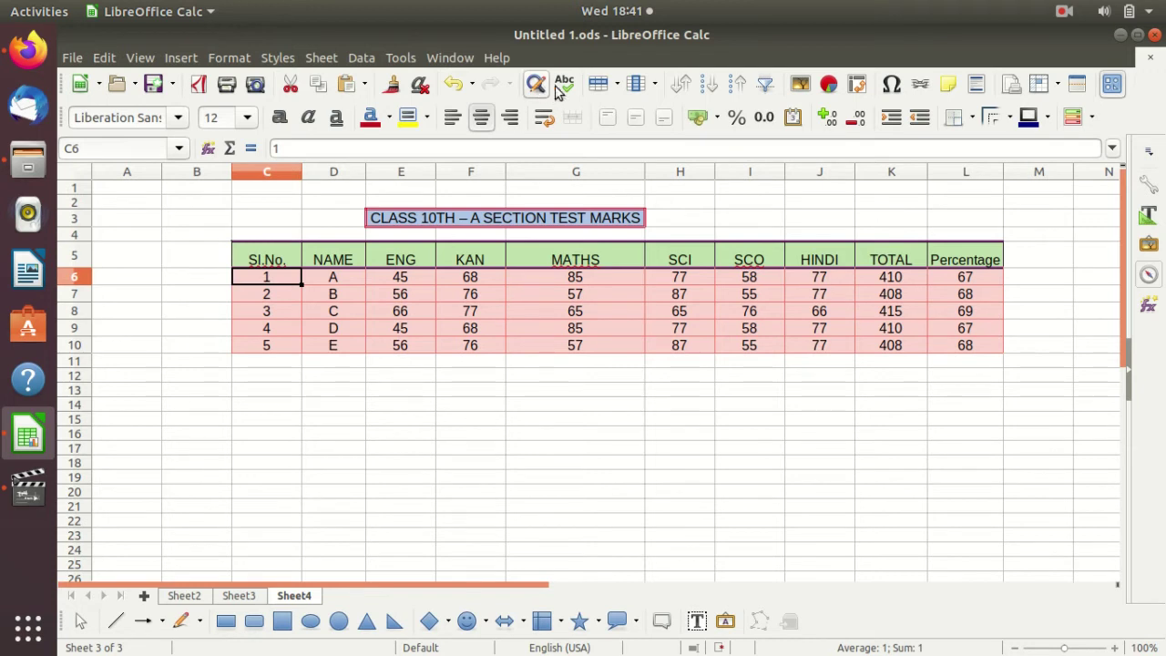
Sort the table by Sl.No. descending, then check student E's row now at the top.
left_click(680, 87)
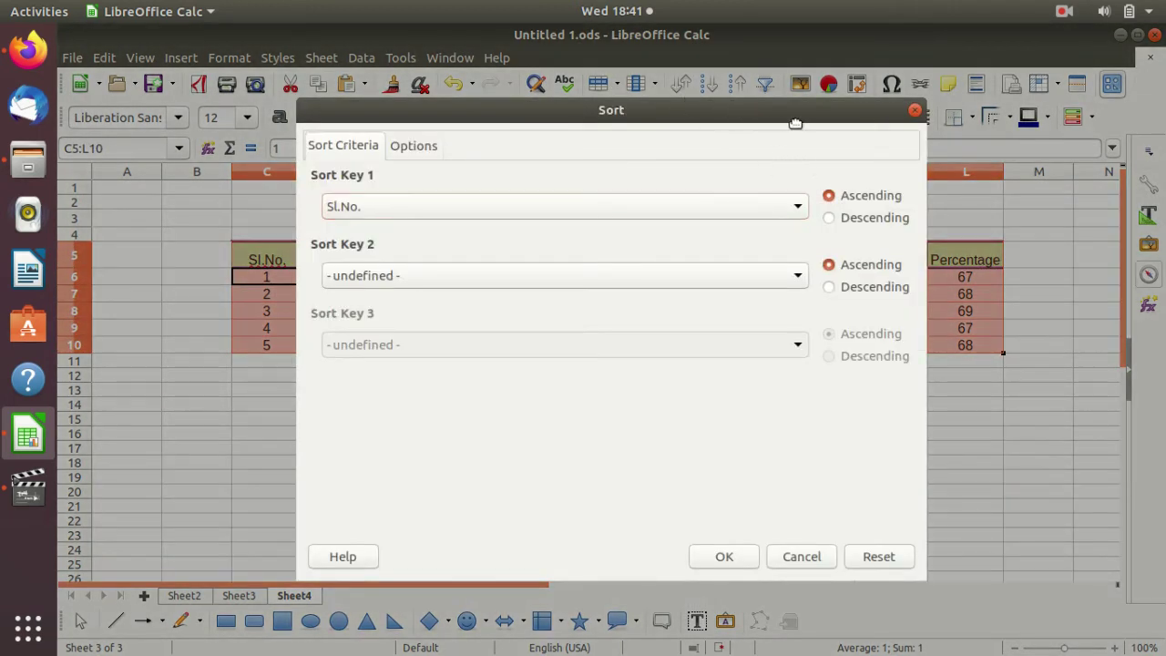
left_click(407, 208)
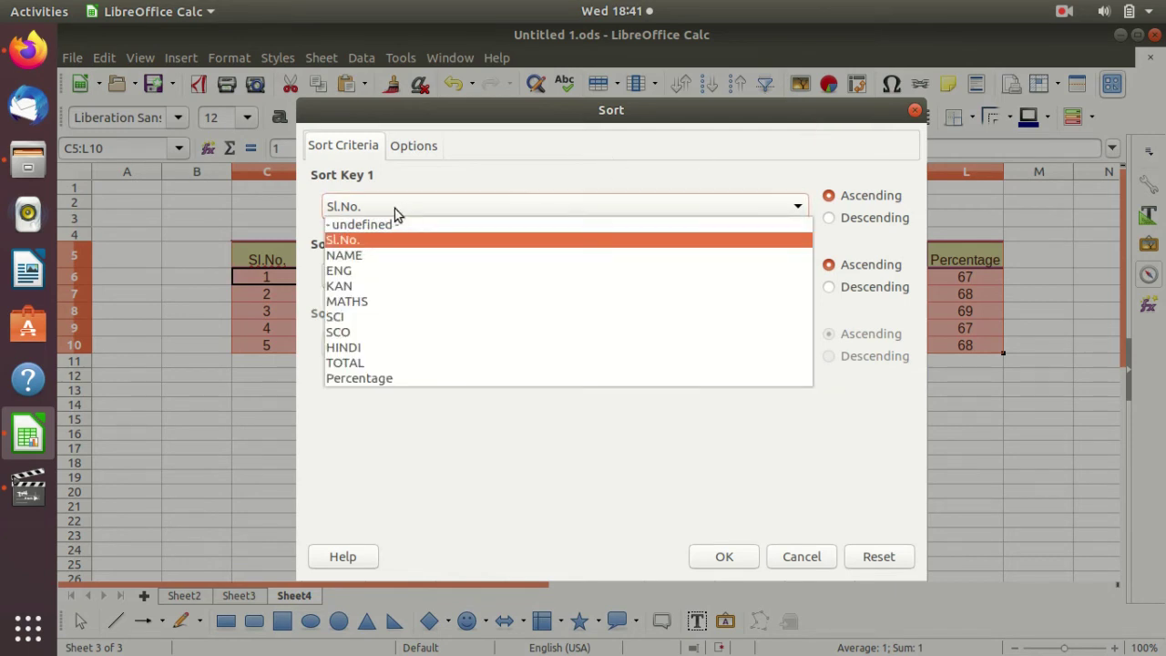
left_click(395, 210)
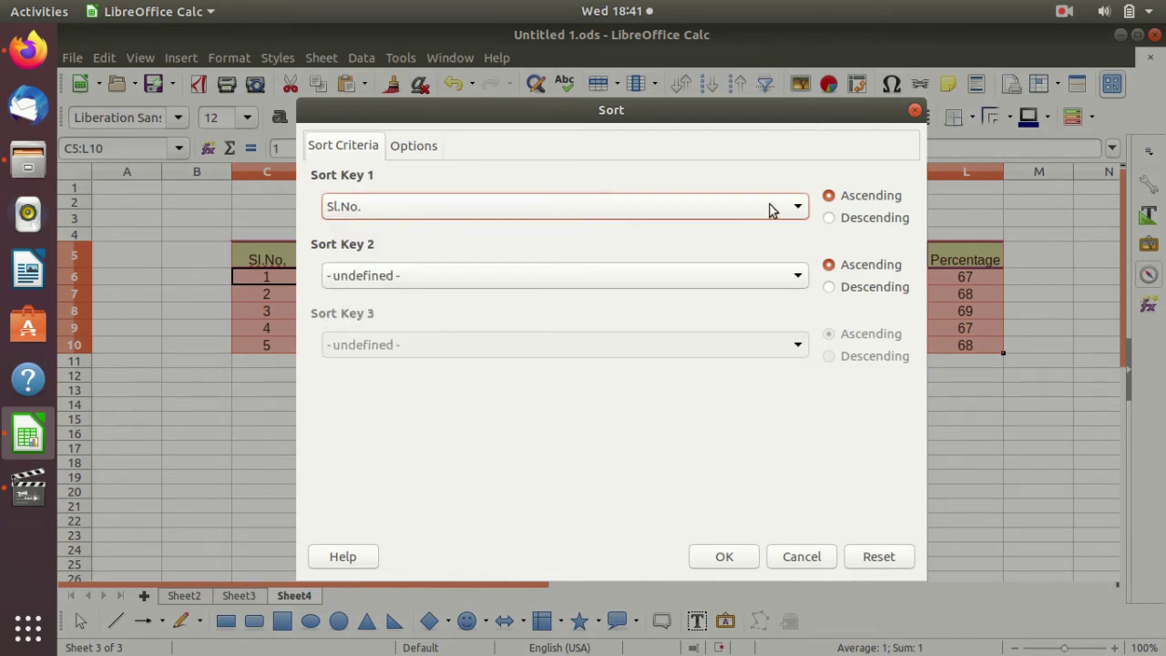
left_click(829, 219)
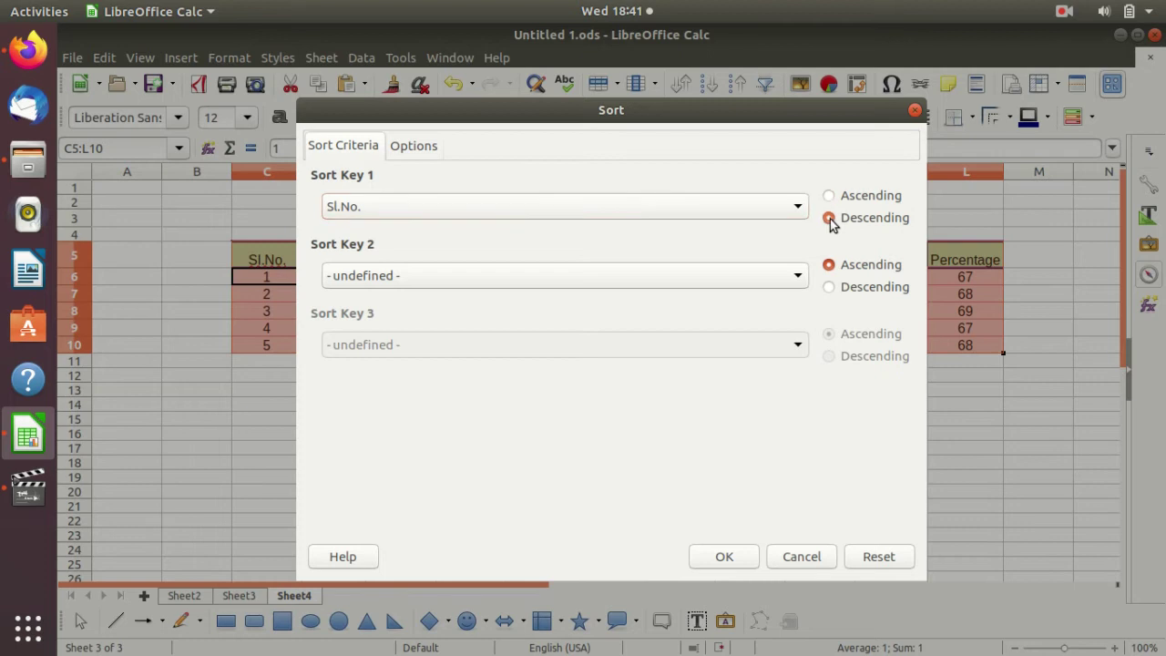
left_click(733, 565)
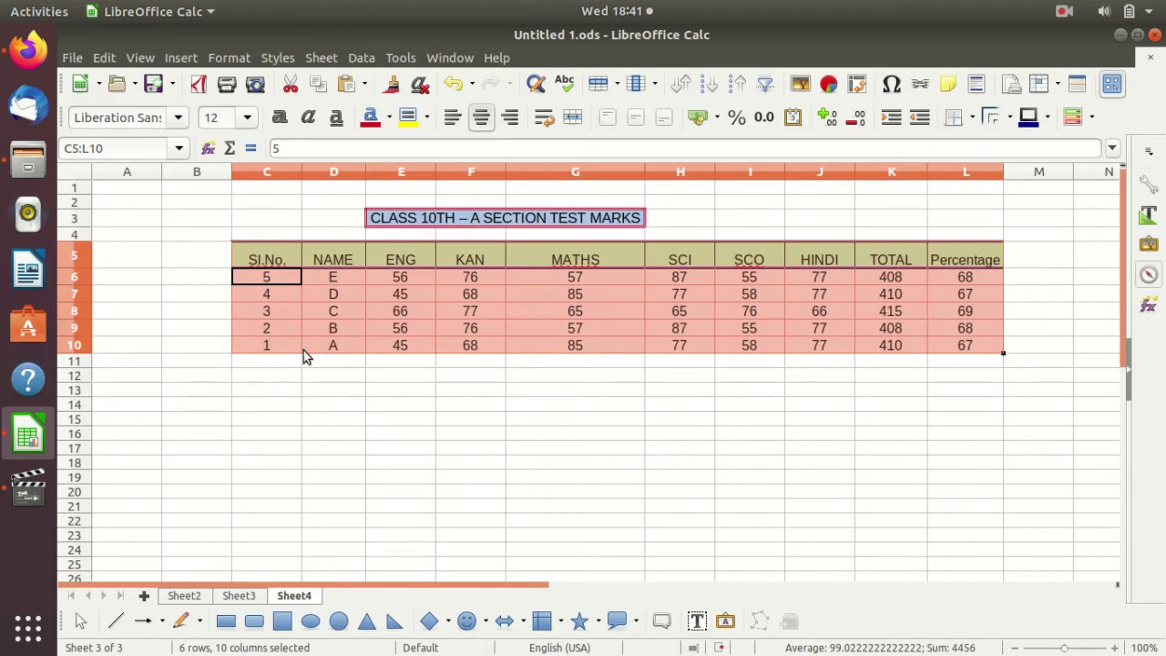
left_click(334, 278)
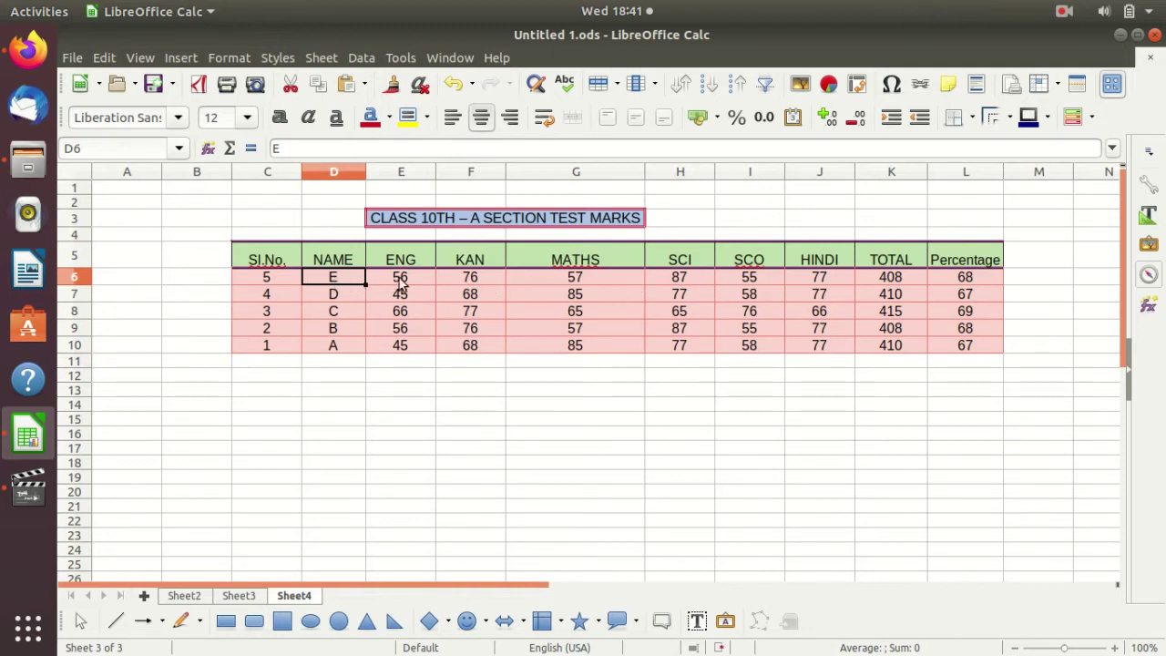
left_click_drag(401, 280, 953, 281)
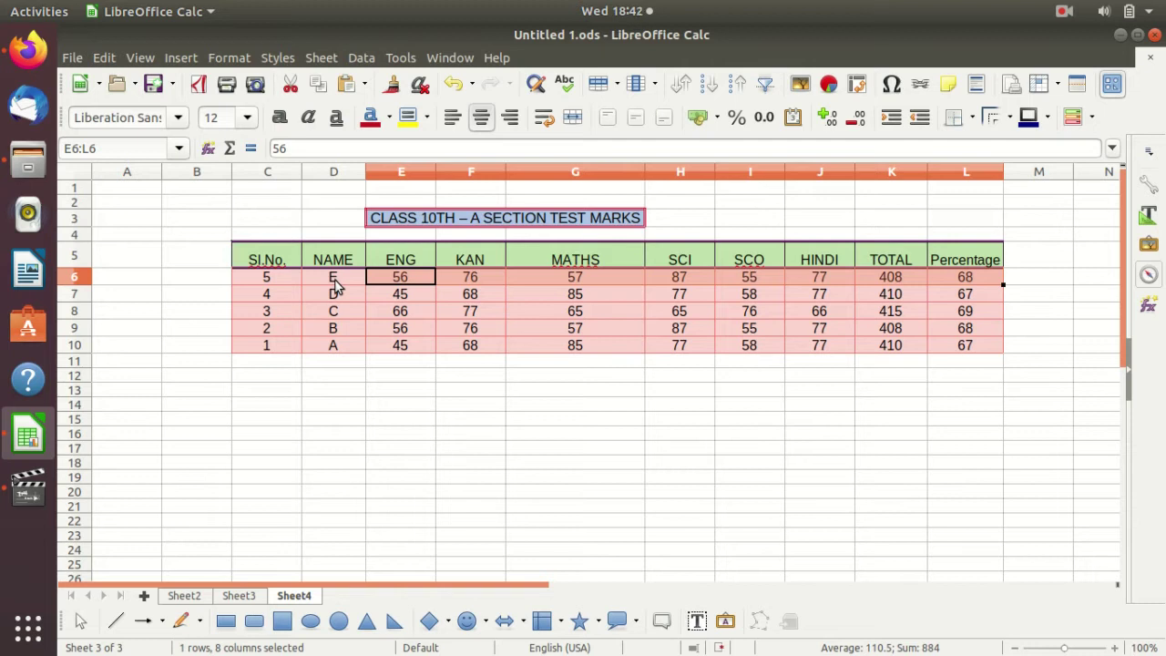
left_click(333, 281)
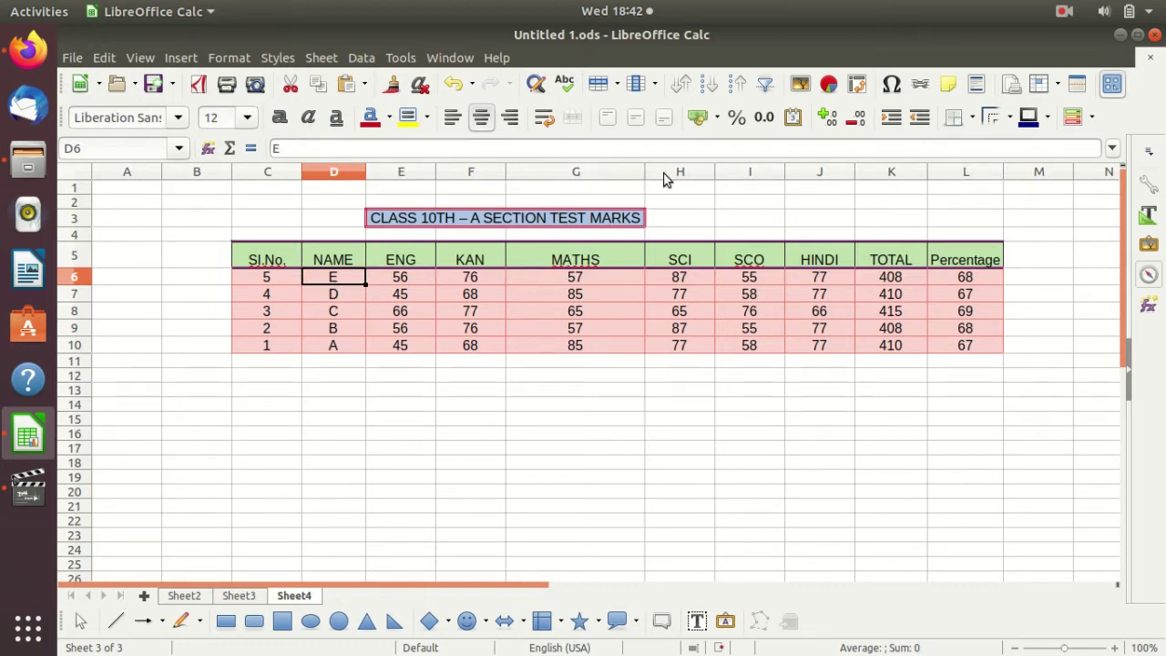
left_click(680, 84)
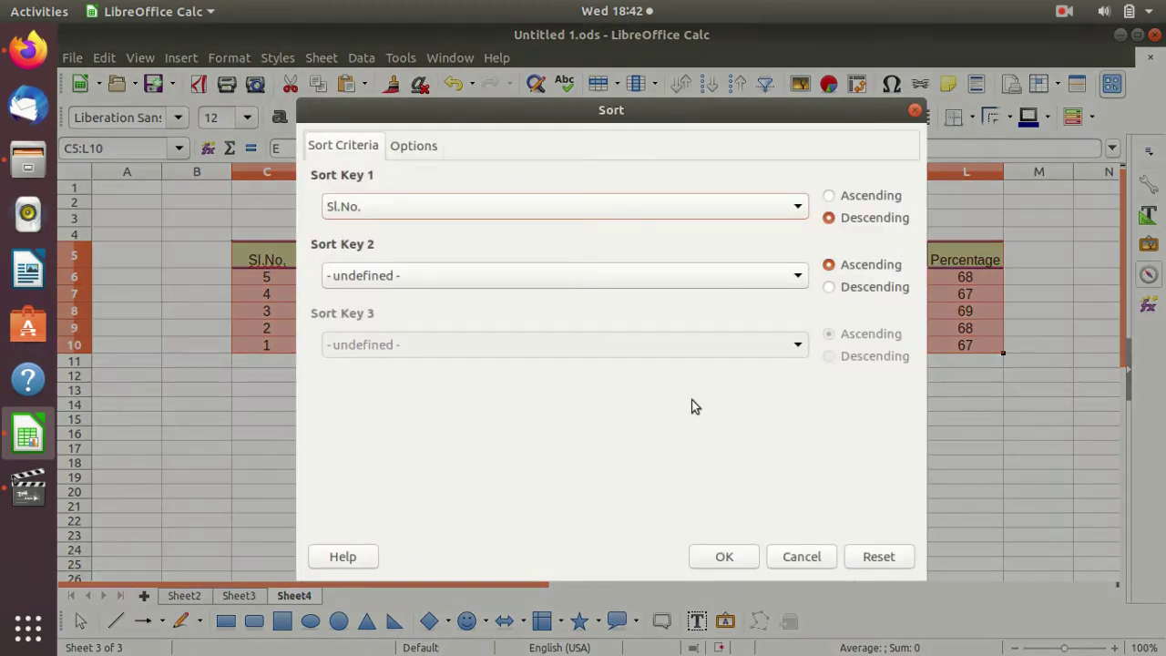
left_click(727, 557)
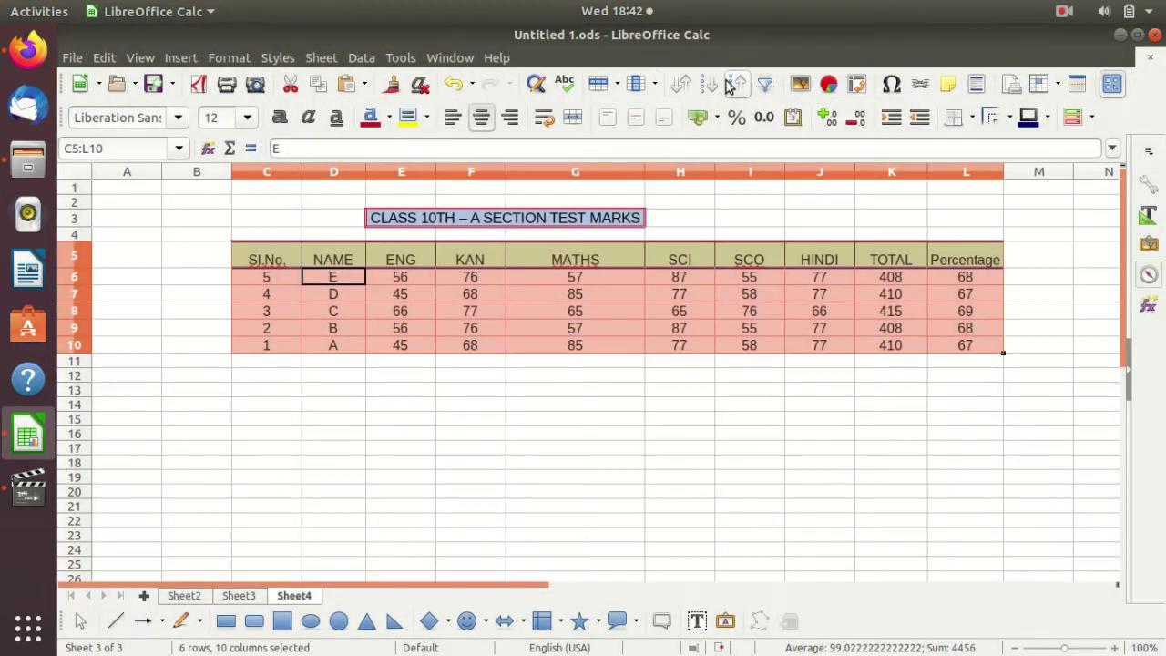
left_click(710, 84)
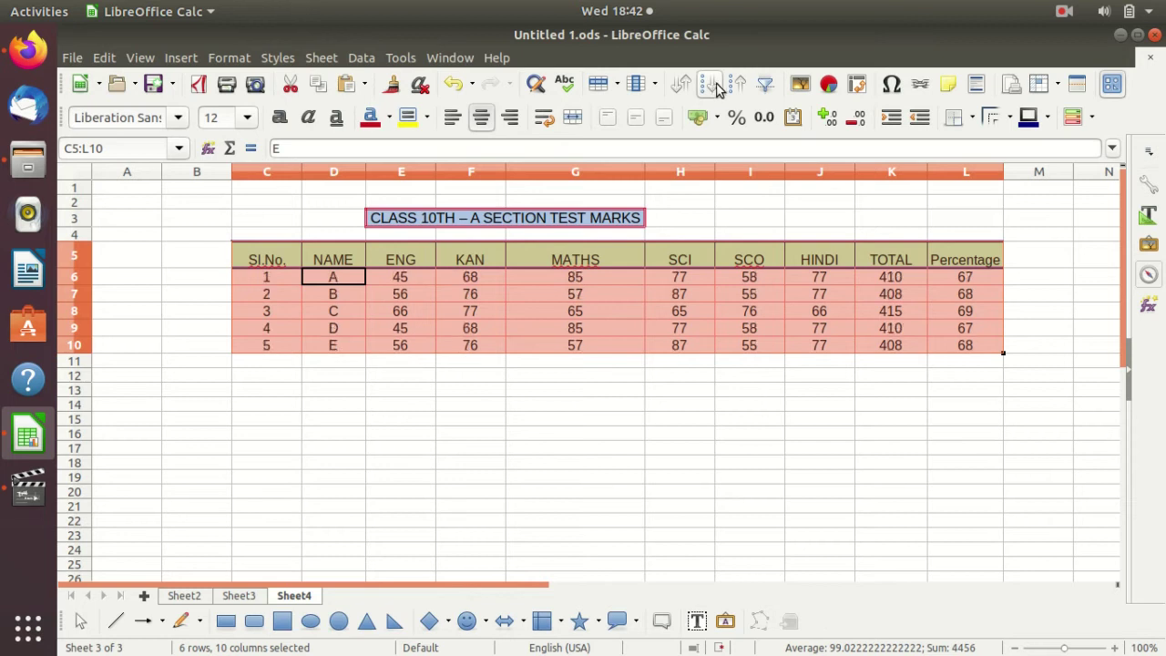
left_click(745, 84)
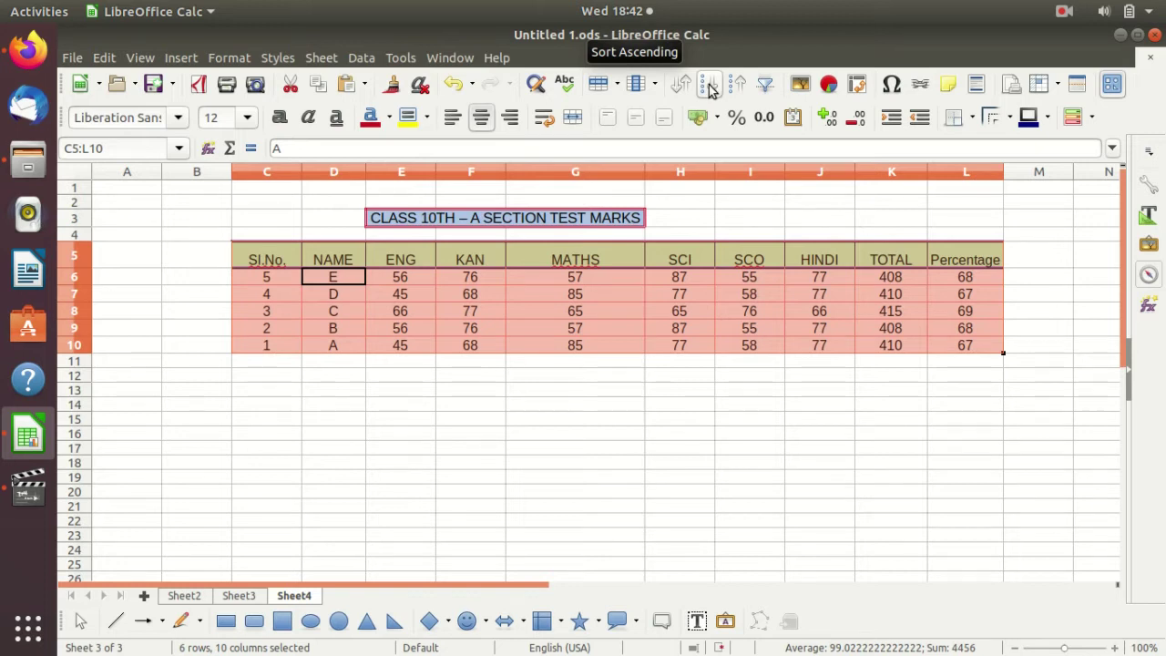
left_click(710, 88)
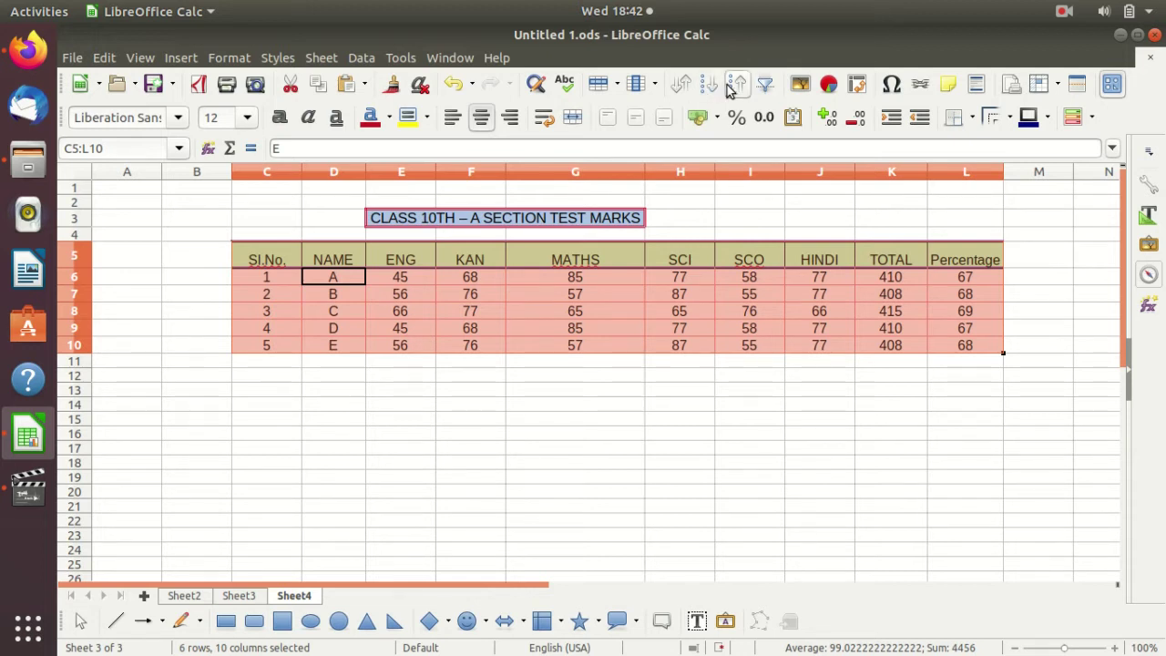
left_click(738, 86)
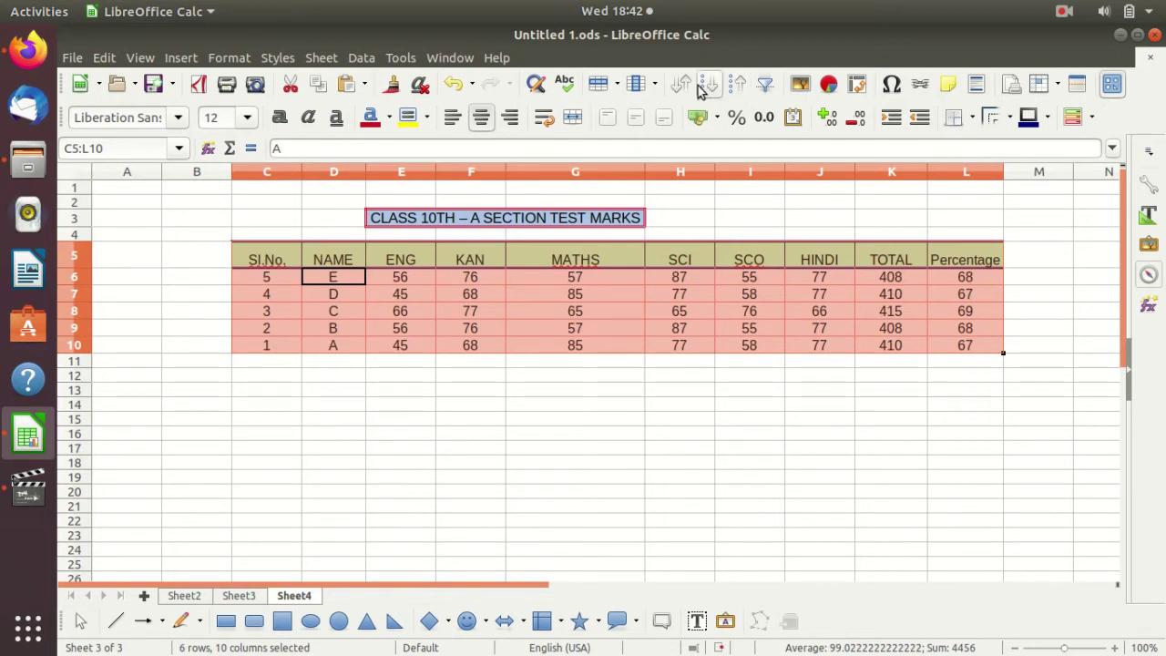
Turn on AutoFilter and set the Sl.No. filter to show only serial number 3.
left_click(765, 85)
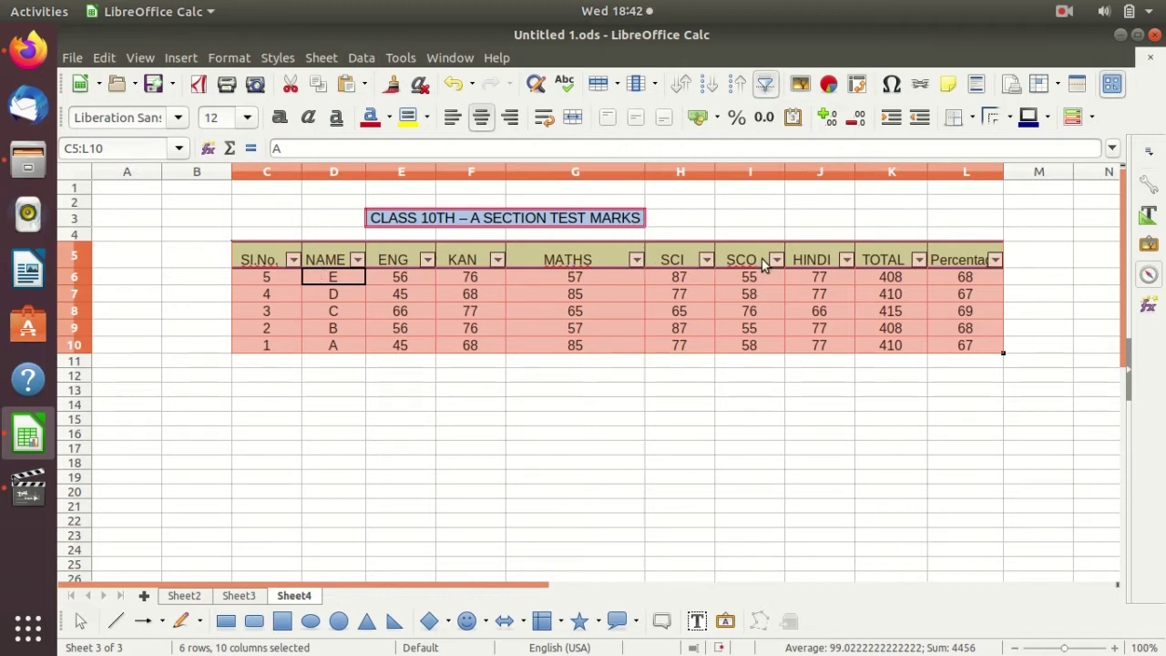
left_click(294, 261)
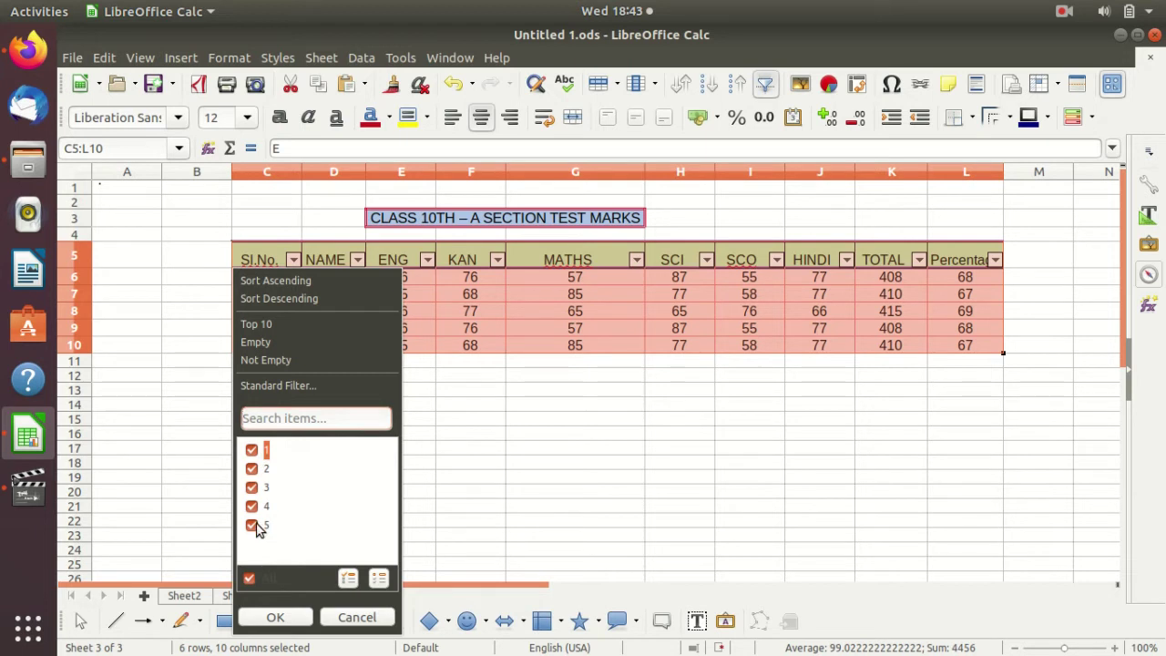
left_click(253, 450)
left_click(252, 468)
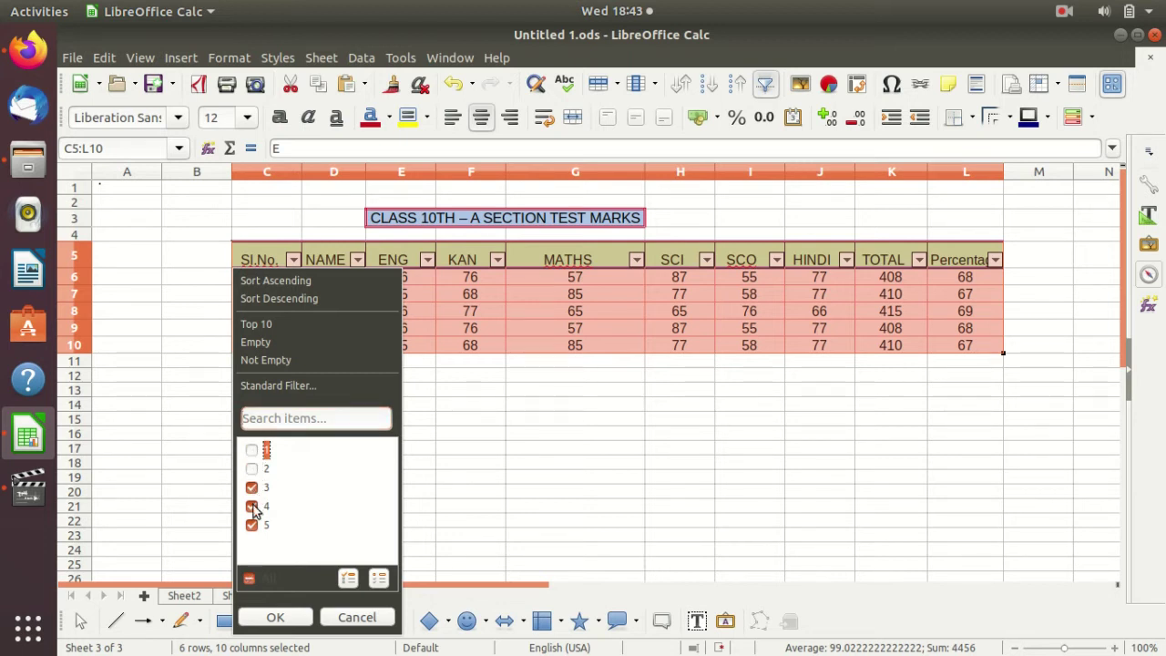
left_click(252, 507)
left_click(252, 526)
left_click(276, 618)
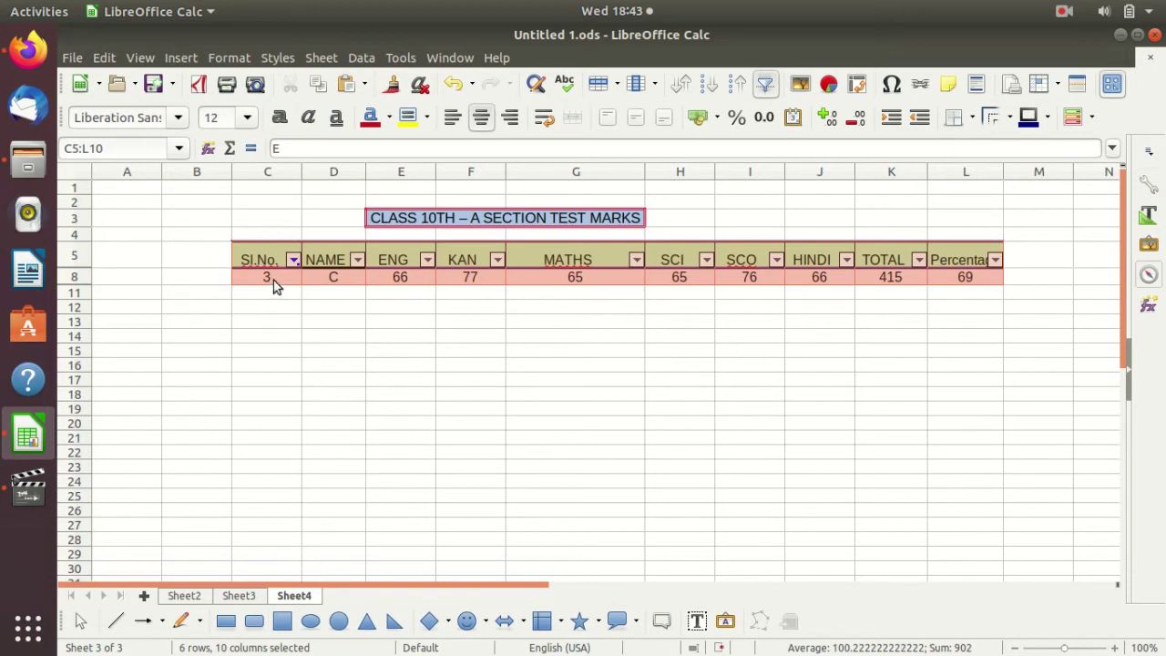
Review student C's row (total 415, 69%), then open the ENG column's filter choices.
mouse_move(273, 280)
left_mouse_down()
mouse_move(327, 286)
mouse_move(273, 280)
left_mouse_up()
left_click(286, 283)
left_click(640, 364)
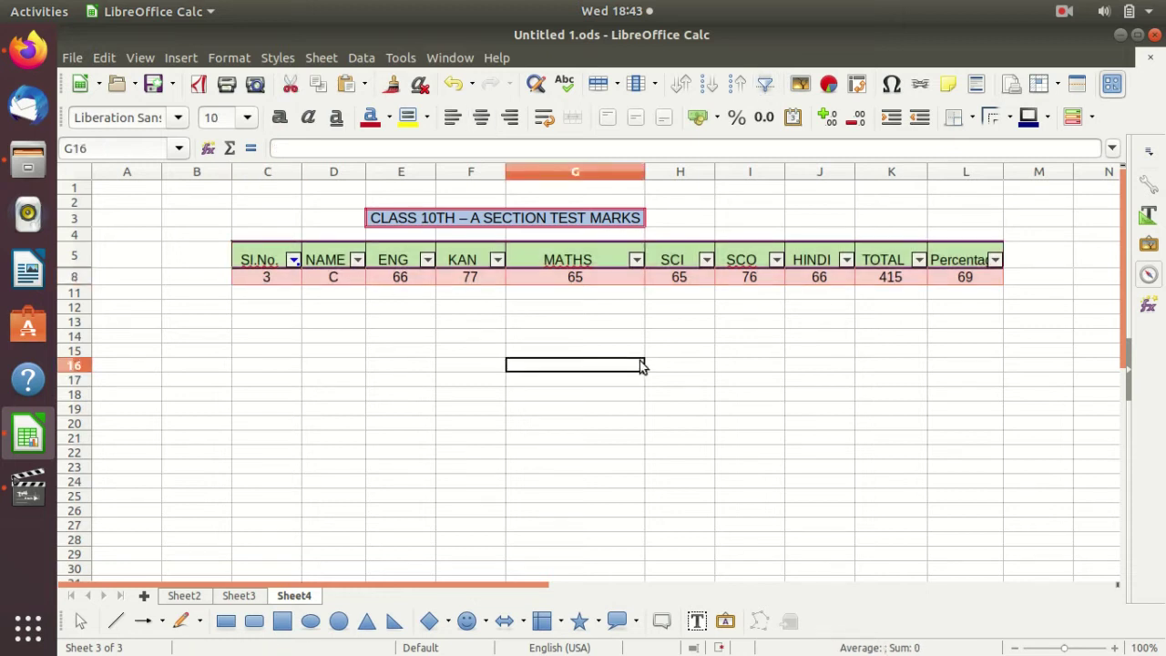
left_click(269, 279)
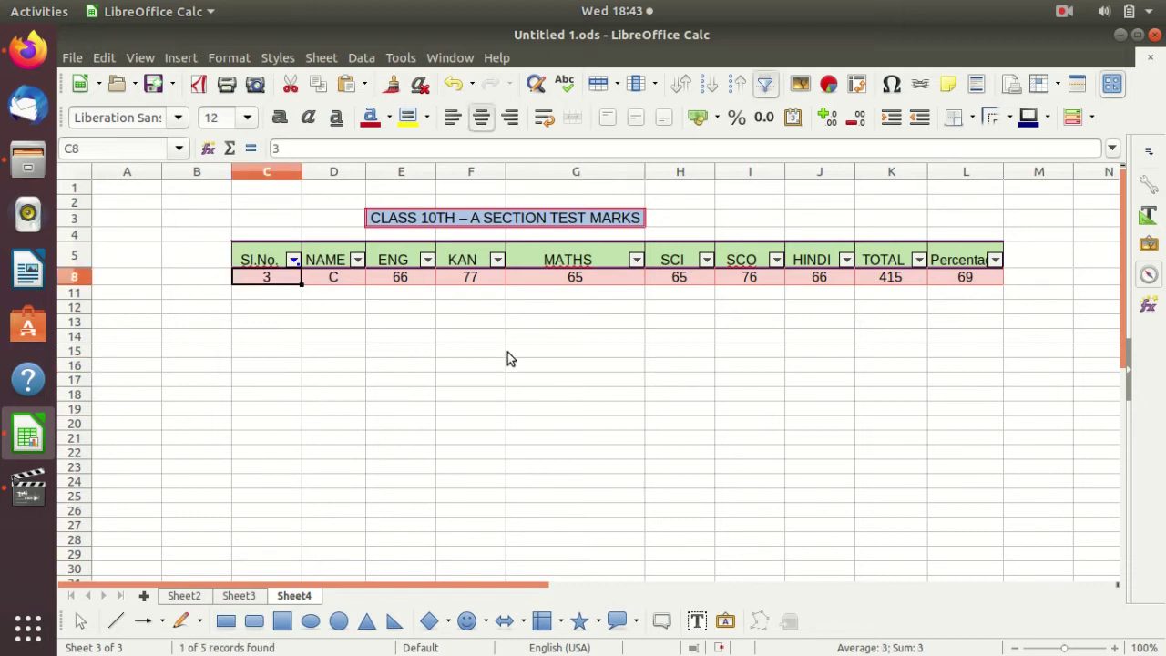
left_click(885, 278)
left_click(955, 283)
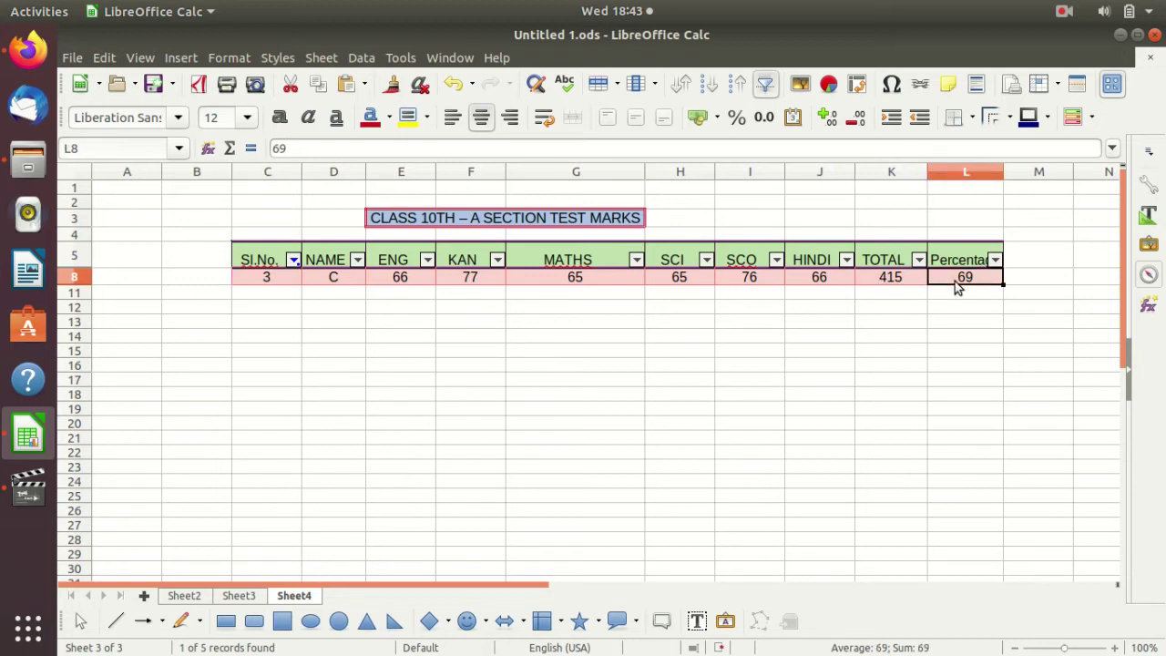
left_click(280, 276)
left_click(357, 281)
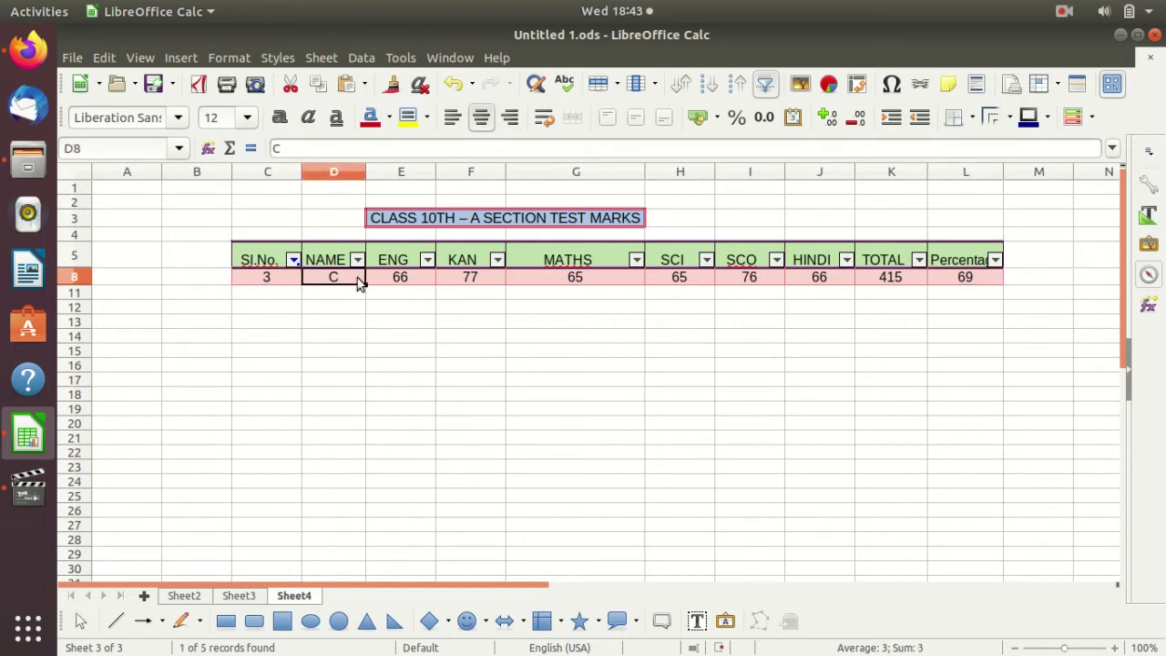
left_click(427, 260)
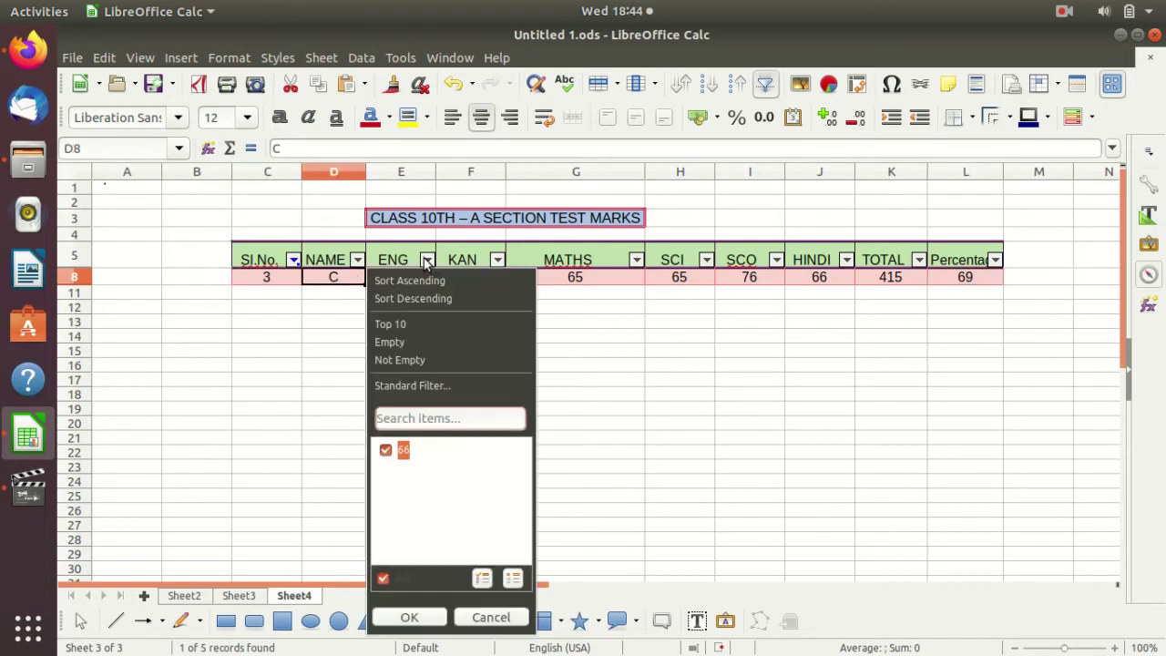
Close the ENG filter dropdown without changing the Sl.No. 3 filter.
left_click(426, 262)
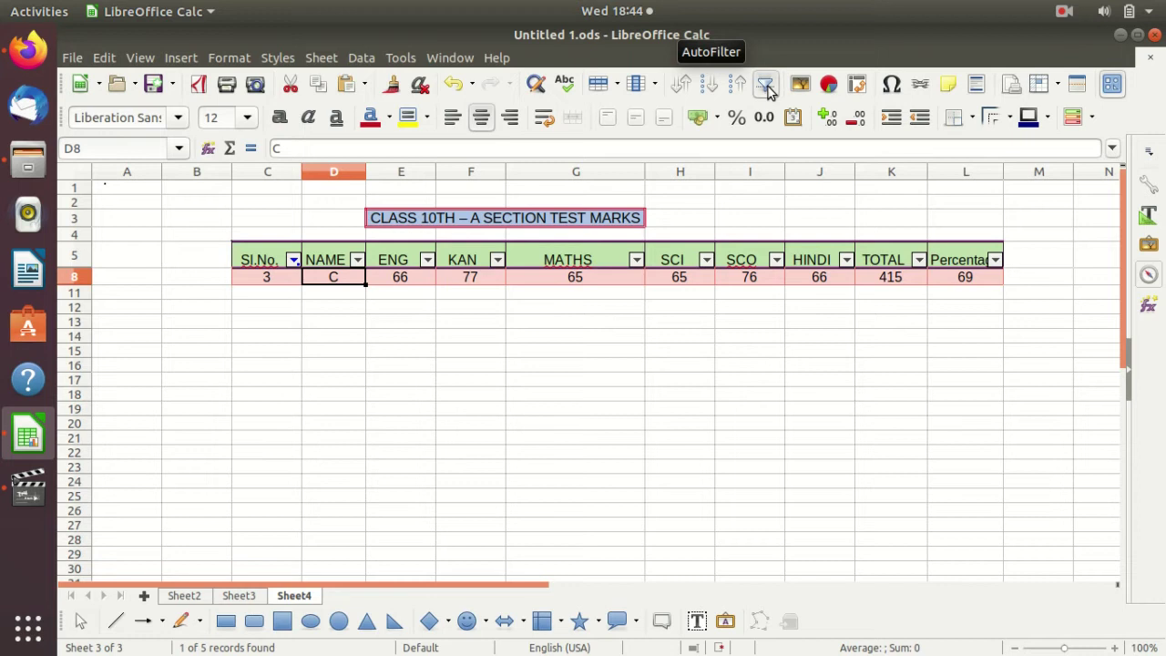
Turn off AutoFilter to show all five students, then select D6 and the title cell E3.
left_click(766, 85)
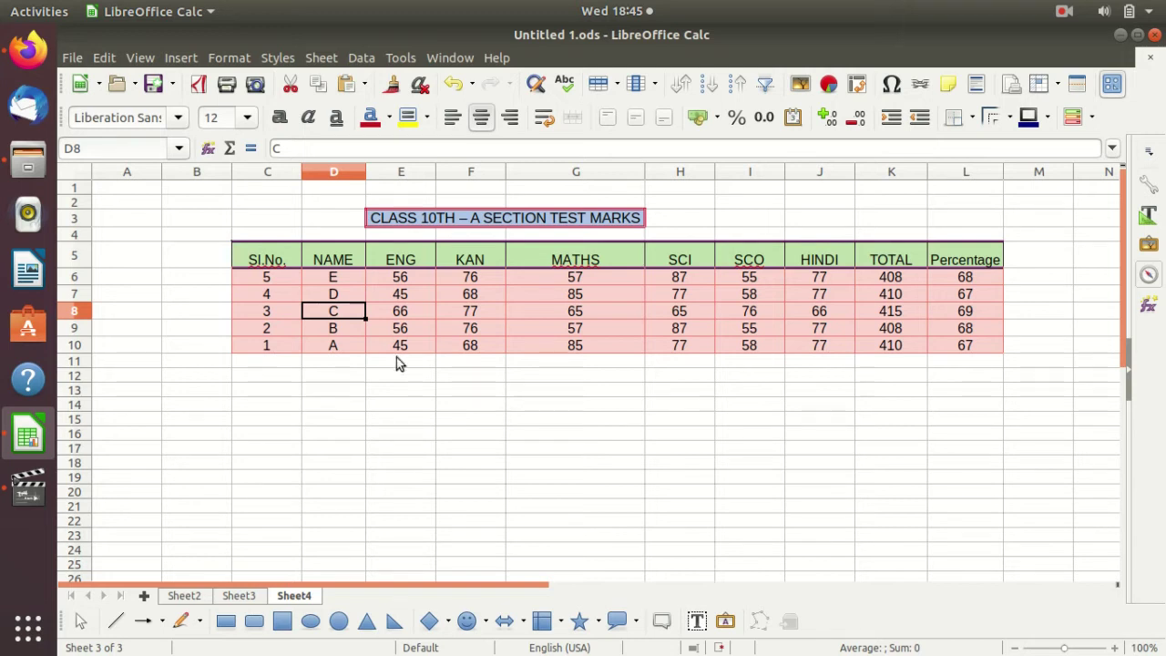
left_click(335, 277)
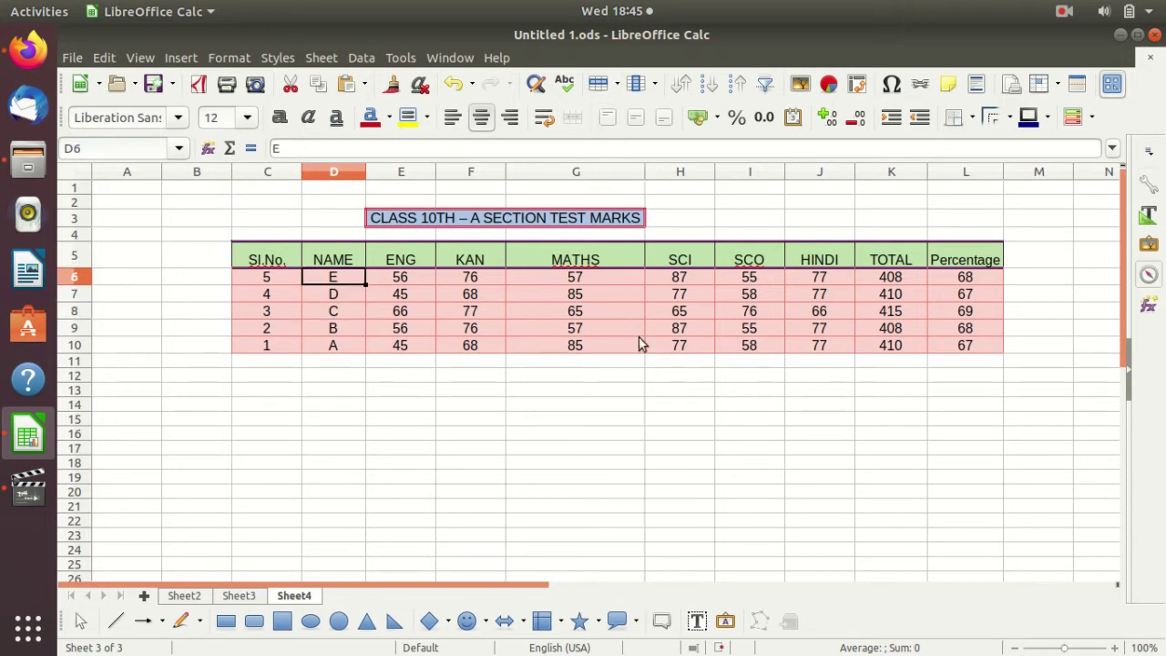
scroll(642, 340, "down", 4)
scroll(644, 345, "up", 4)
left_click(558, 225)
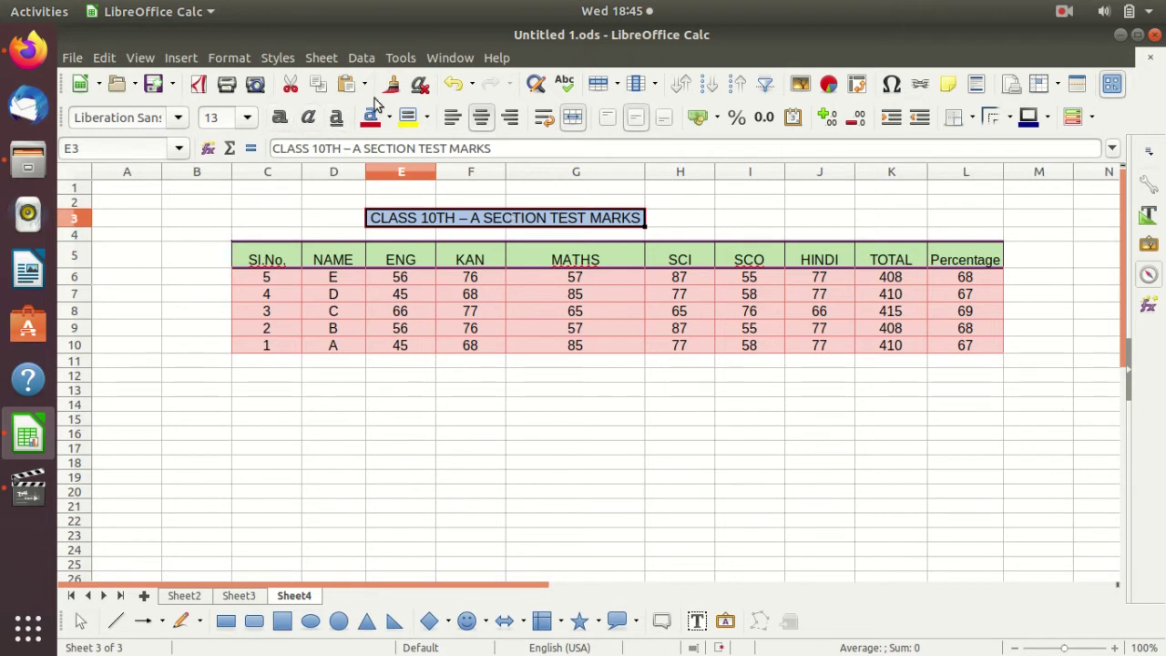
Search the sheet for 'd' with Match case on, which finds no match.
left_click(537, 84)
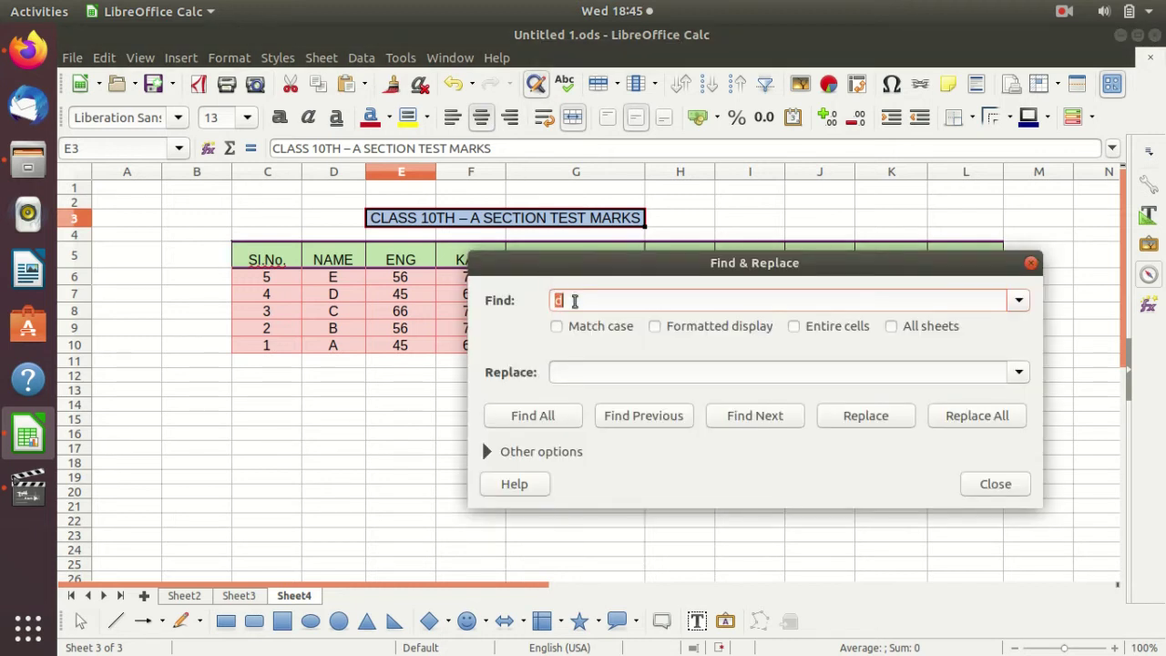
key("BackSpace")
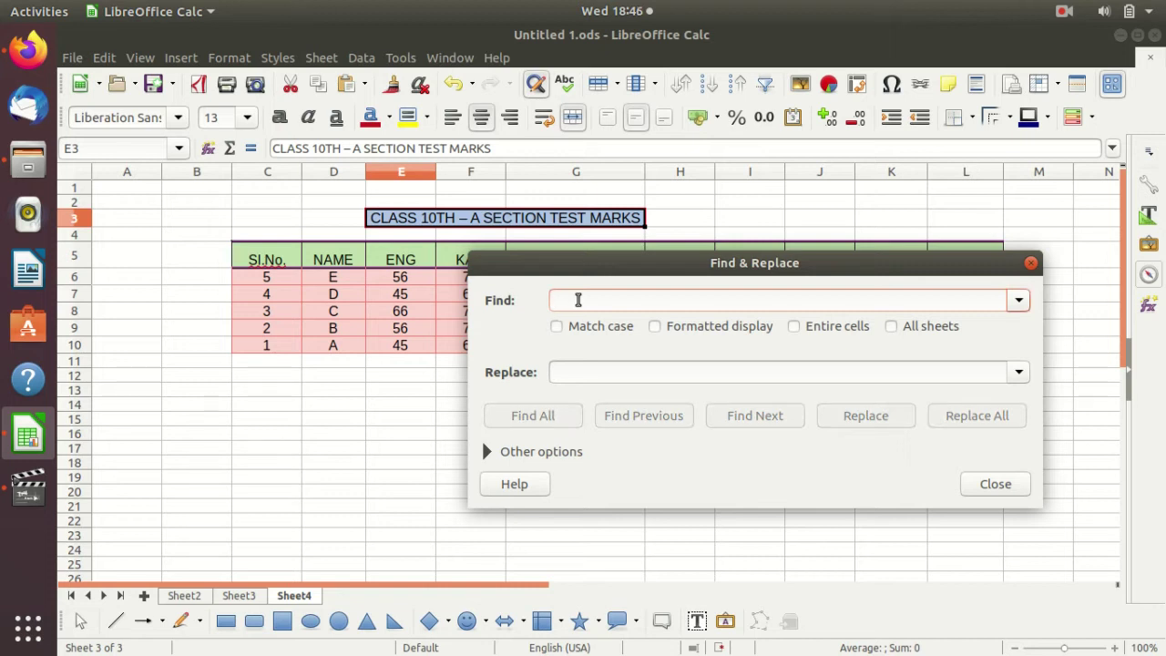
type("d")
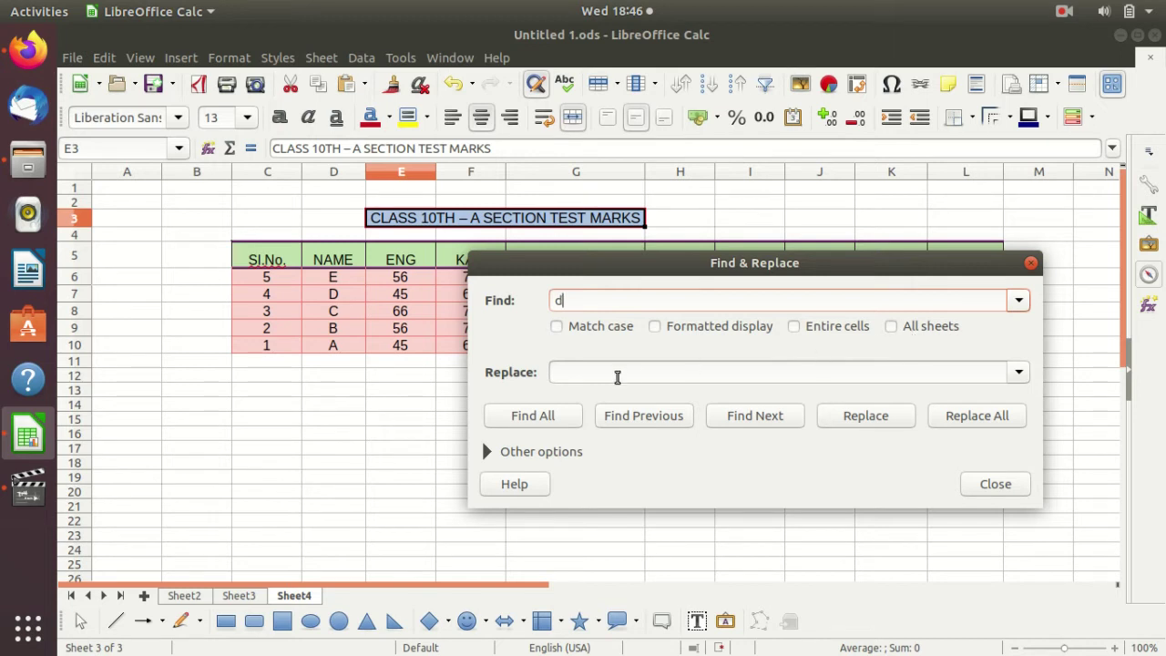
left_click(557, 327)
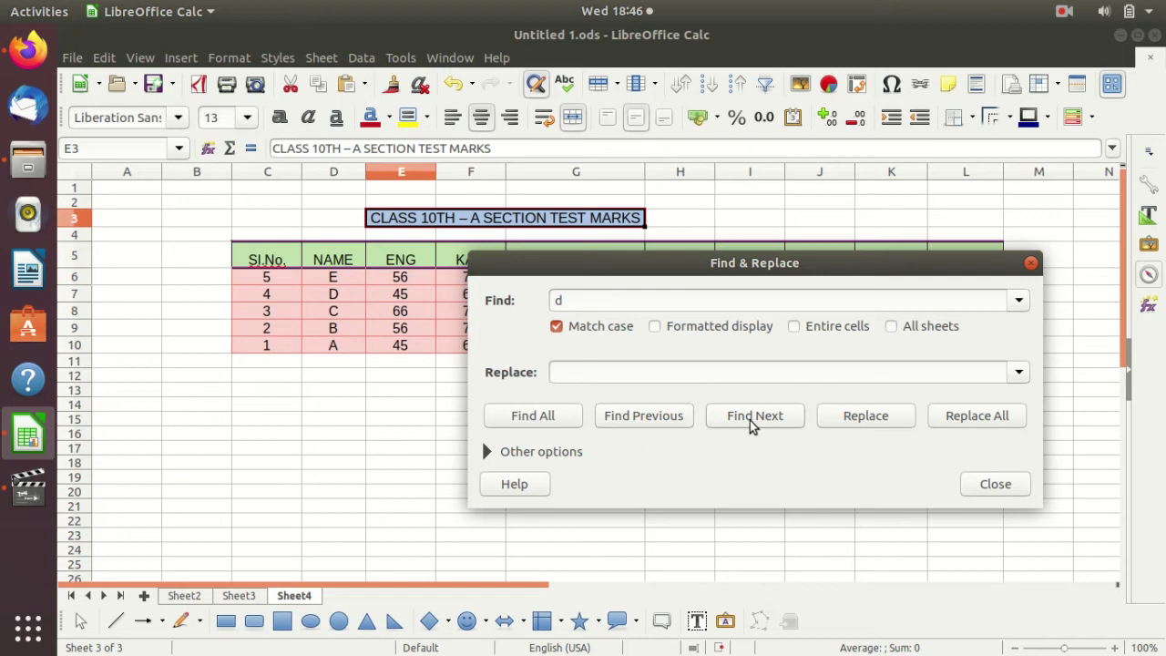
left_click(753, 418)
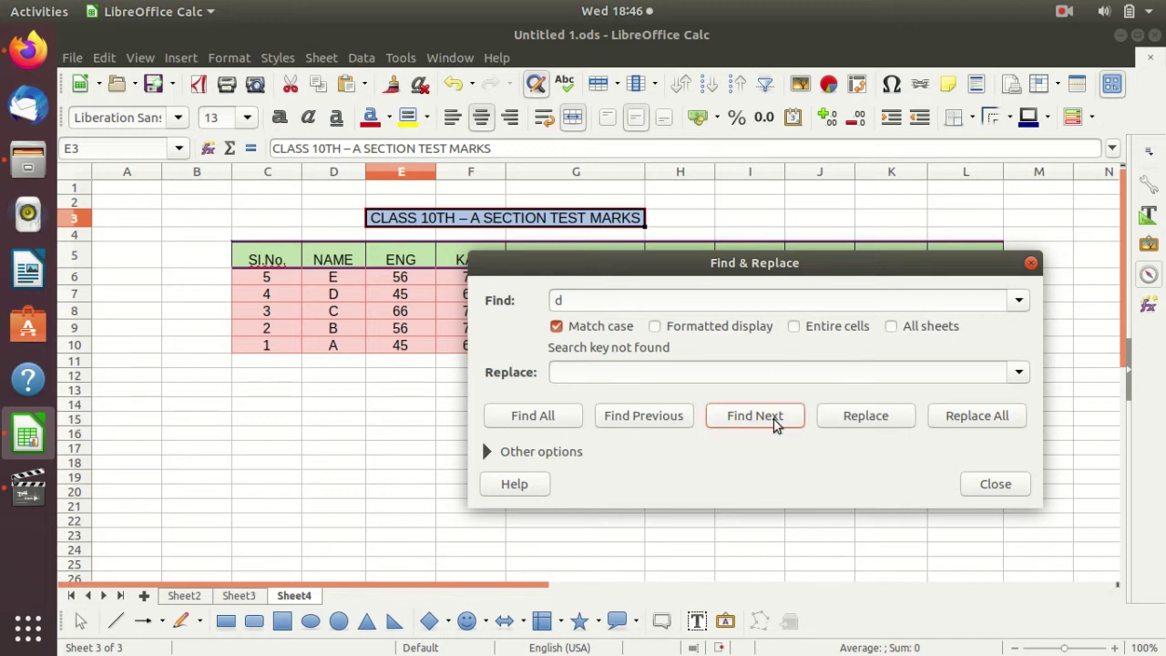
Search for 'd' again without Match case, landing on student D's name in D7.
left_click_drag(831, 274, 871, 345)
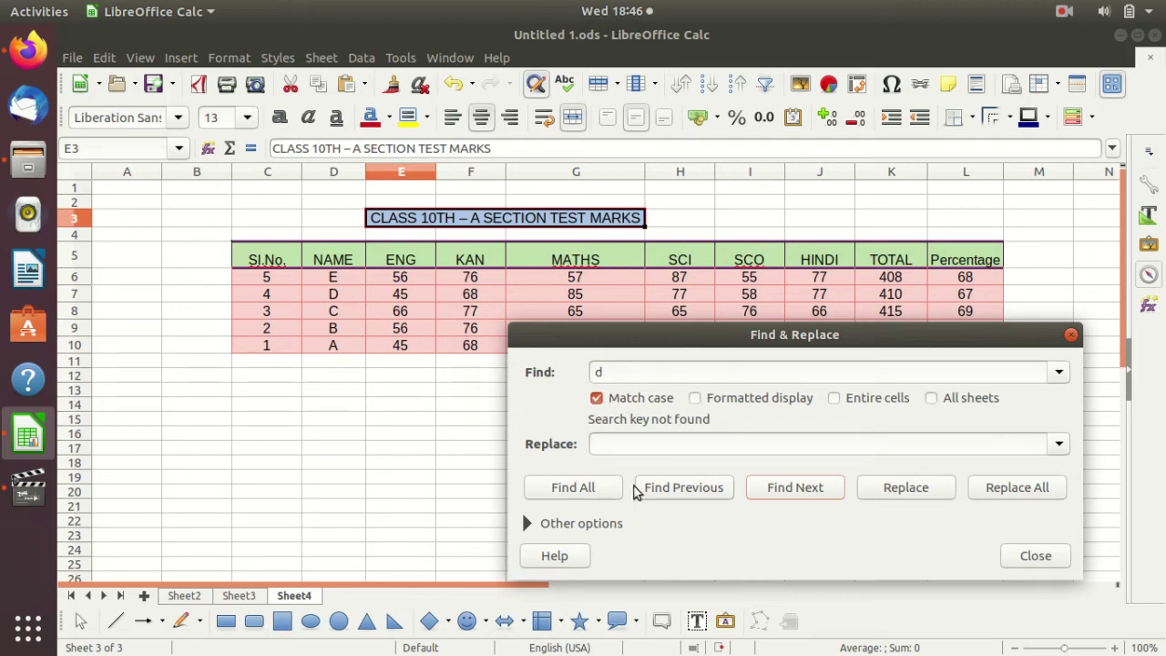
left_click(597, 399)
left_click(816, 493)
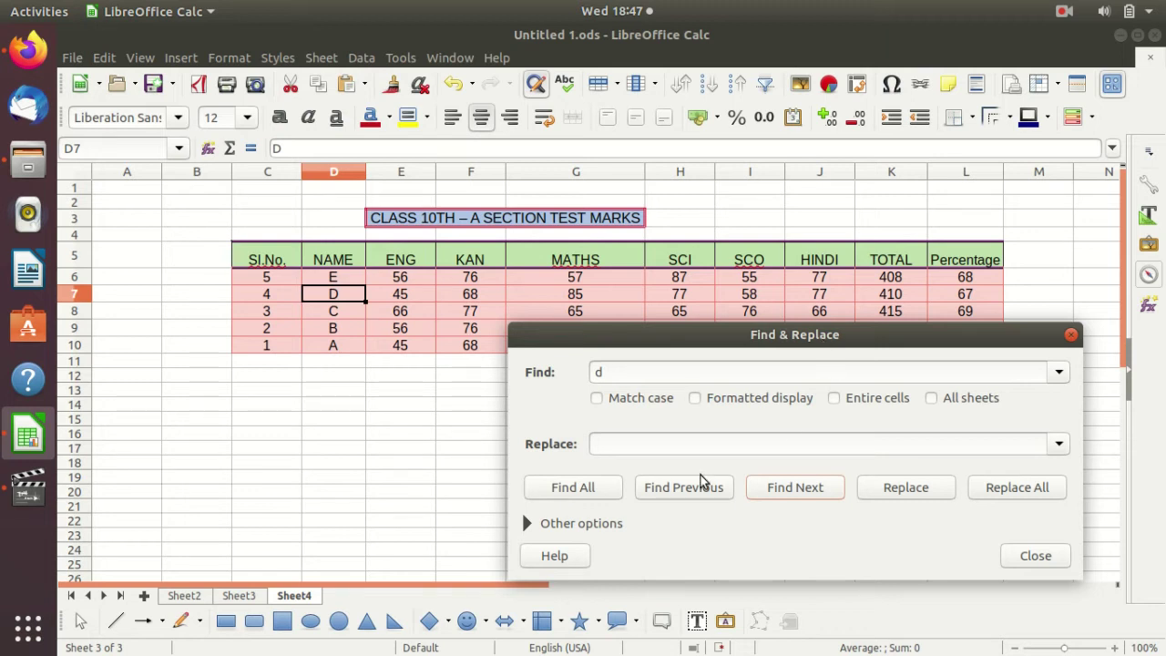
Search for 77 with Find Next and Find All, highlighting all 7 matching cells.
left_click(625, 445)
left_click(608, 372)
key("BackSpace")
type("7")
type("7")
left_click(789, 492)
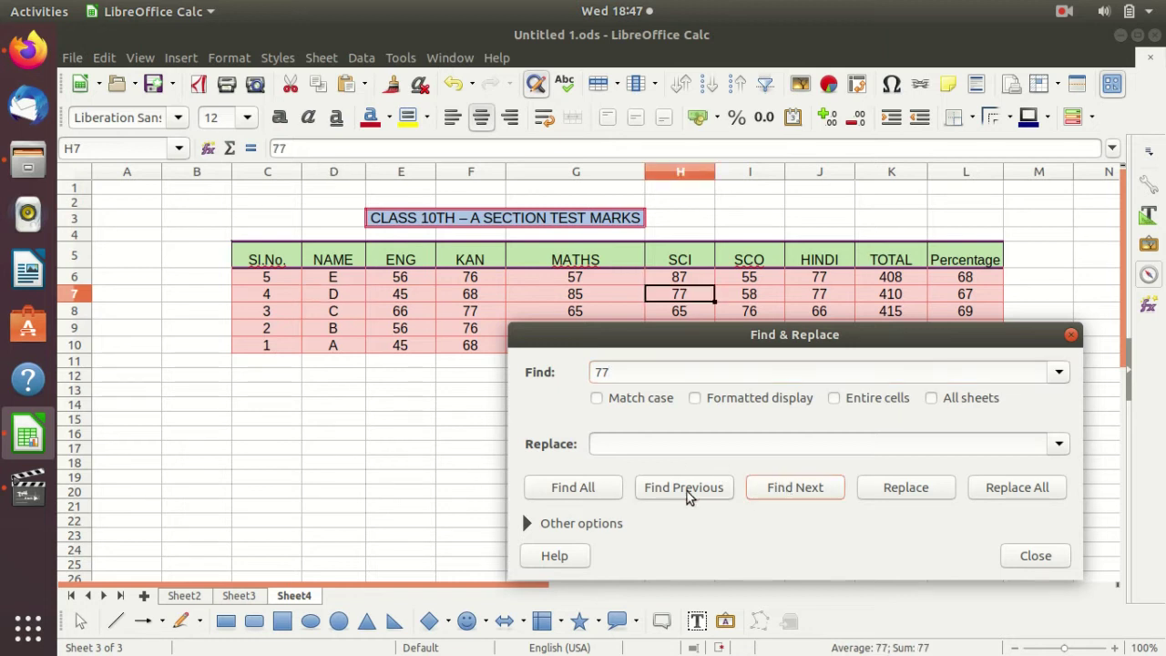
left_click(608, 492)
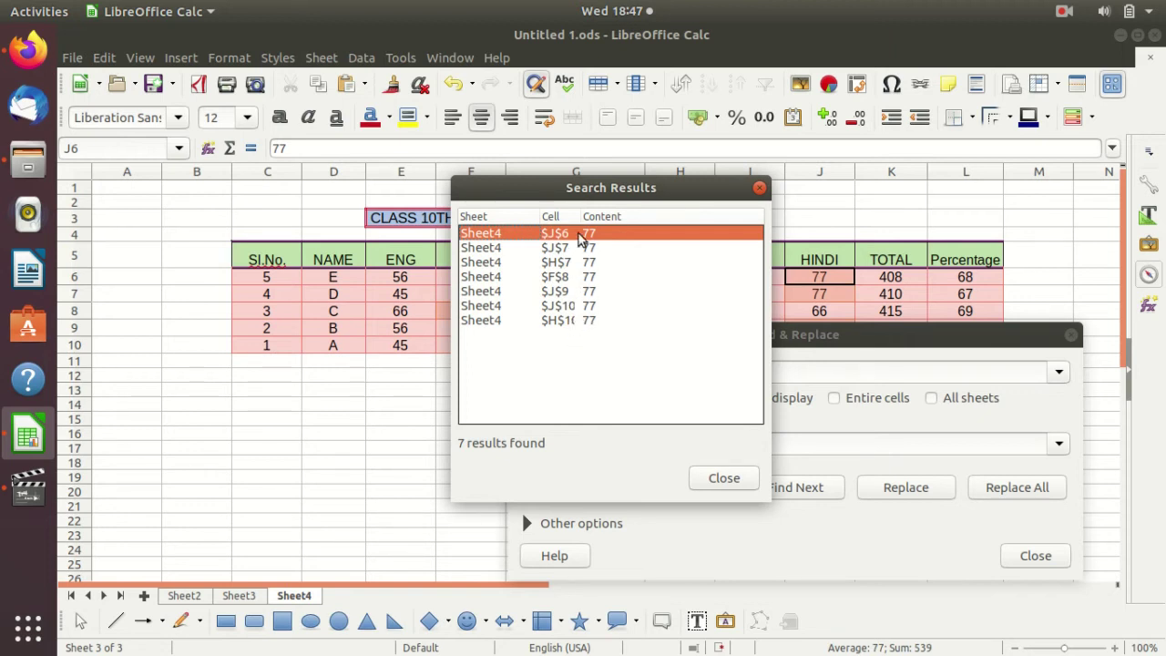
left_click(713, 483)
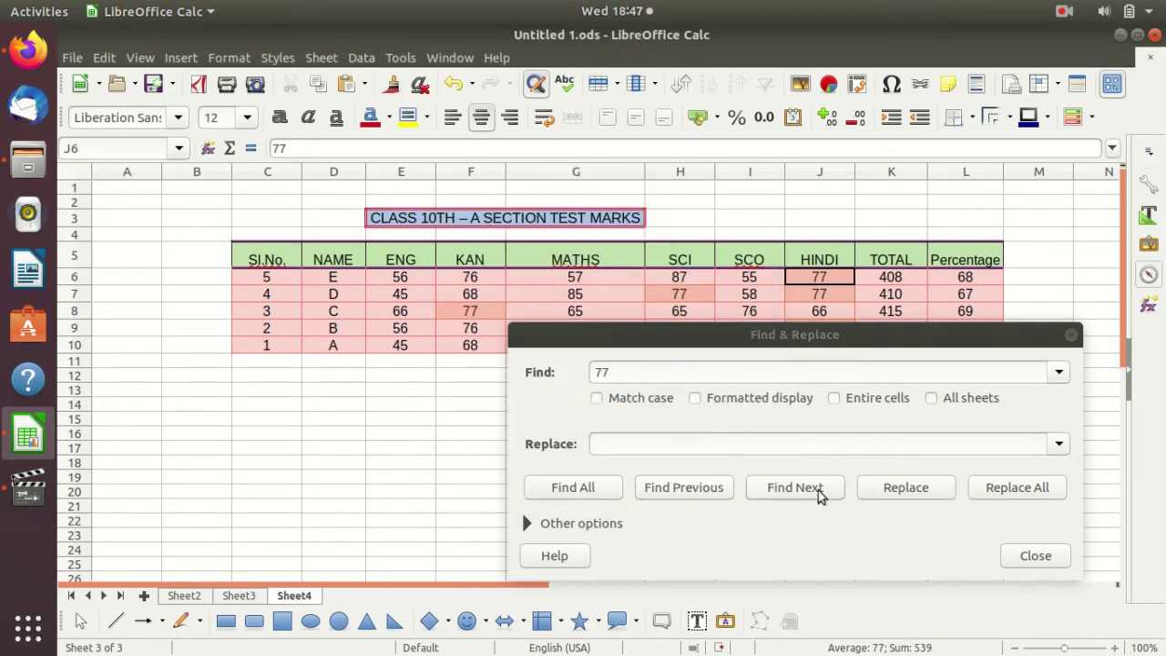
left_click(618, 374)
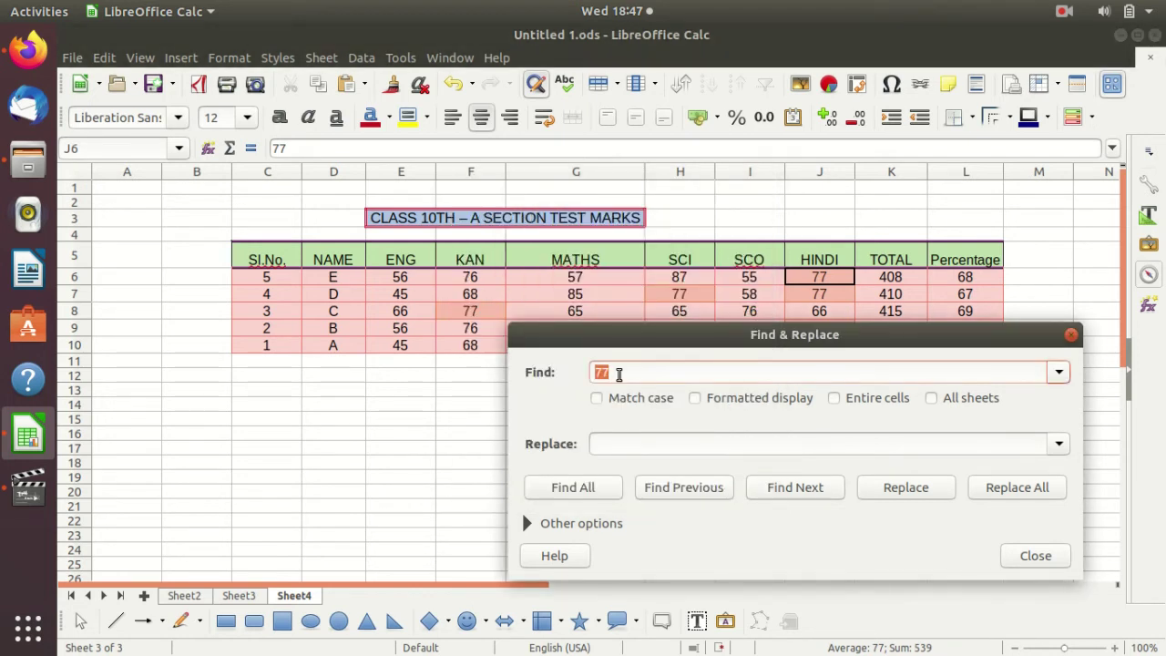
Replace student D's name in D7 with 'dd', then close Find & Replace.
key("BackSpace")
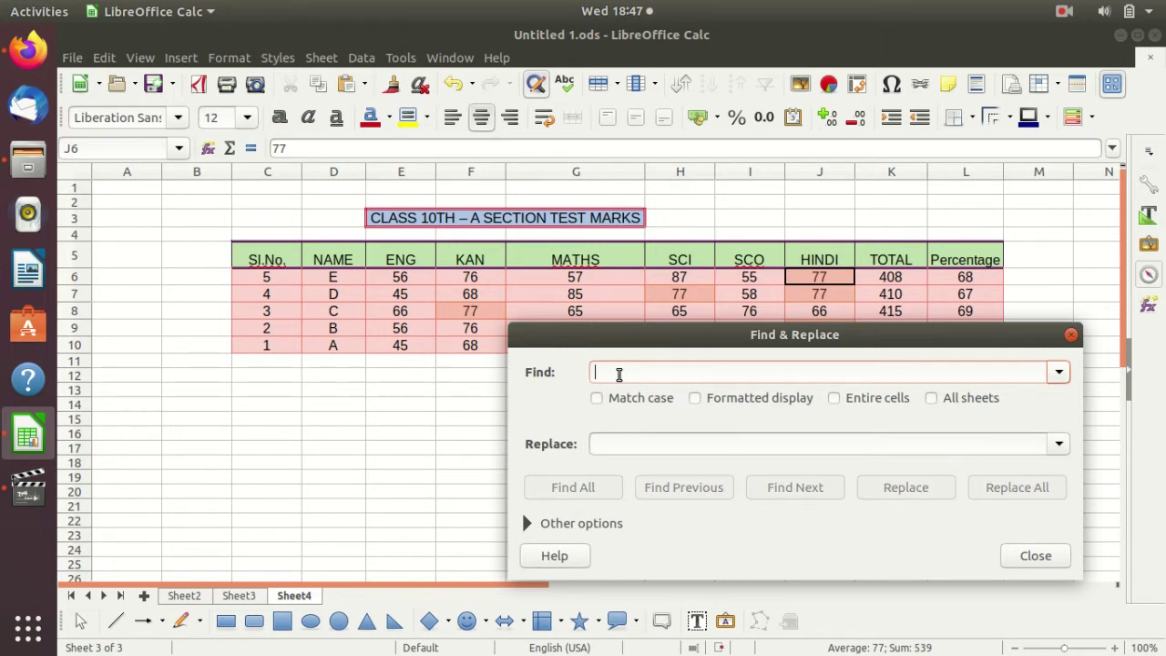
left_click_drag(784, 334, 690, 390)
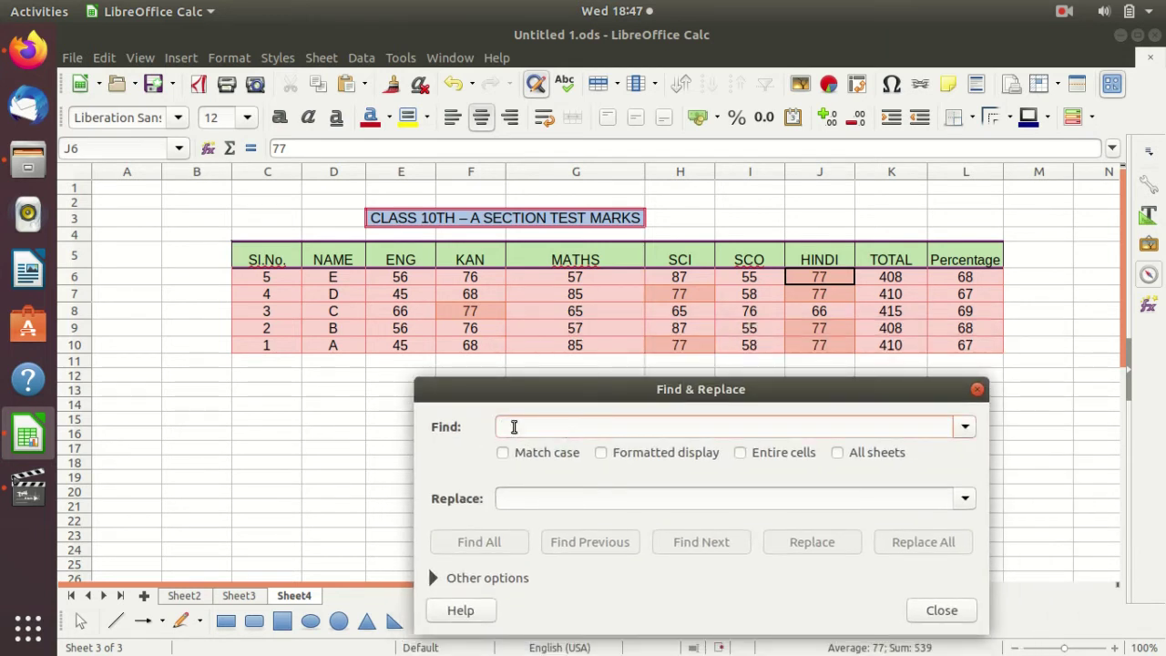
type("d")
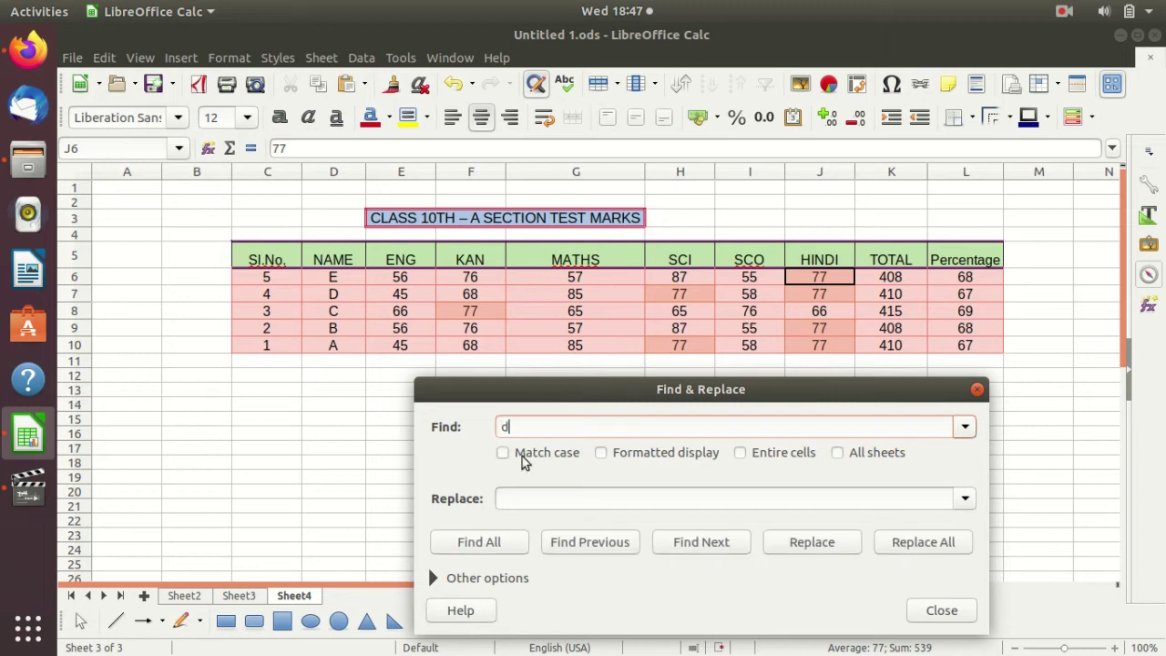
left_click(528, 498)
type("dd")
left_click(829, 542)
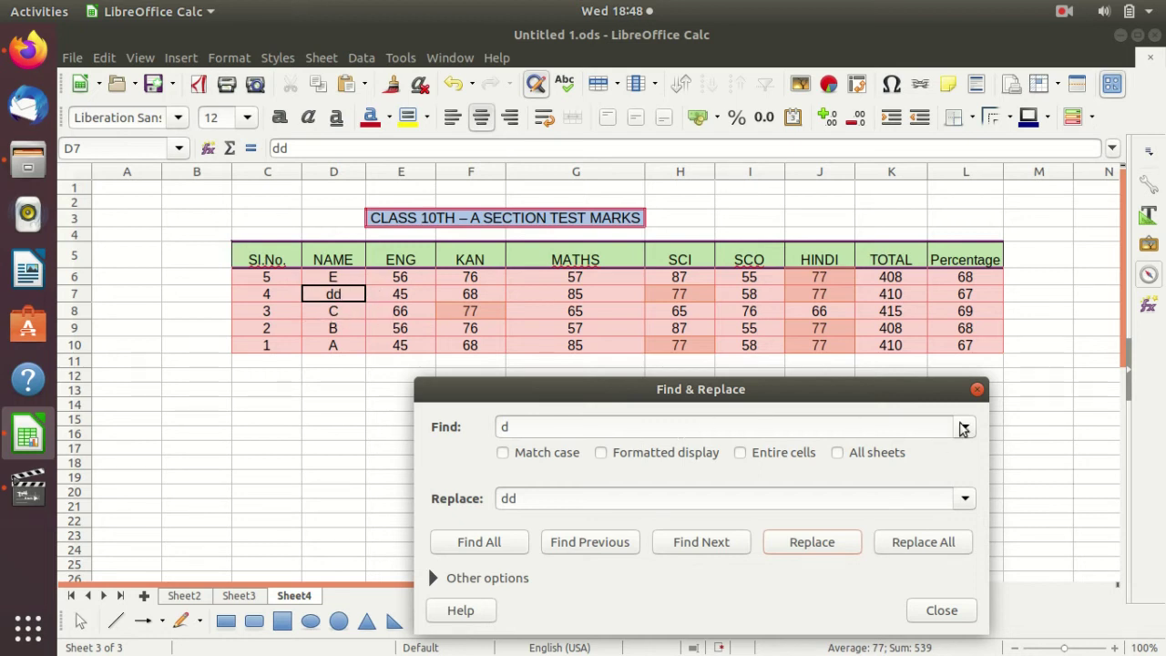
left_click(942, 610)
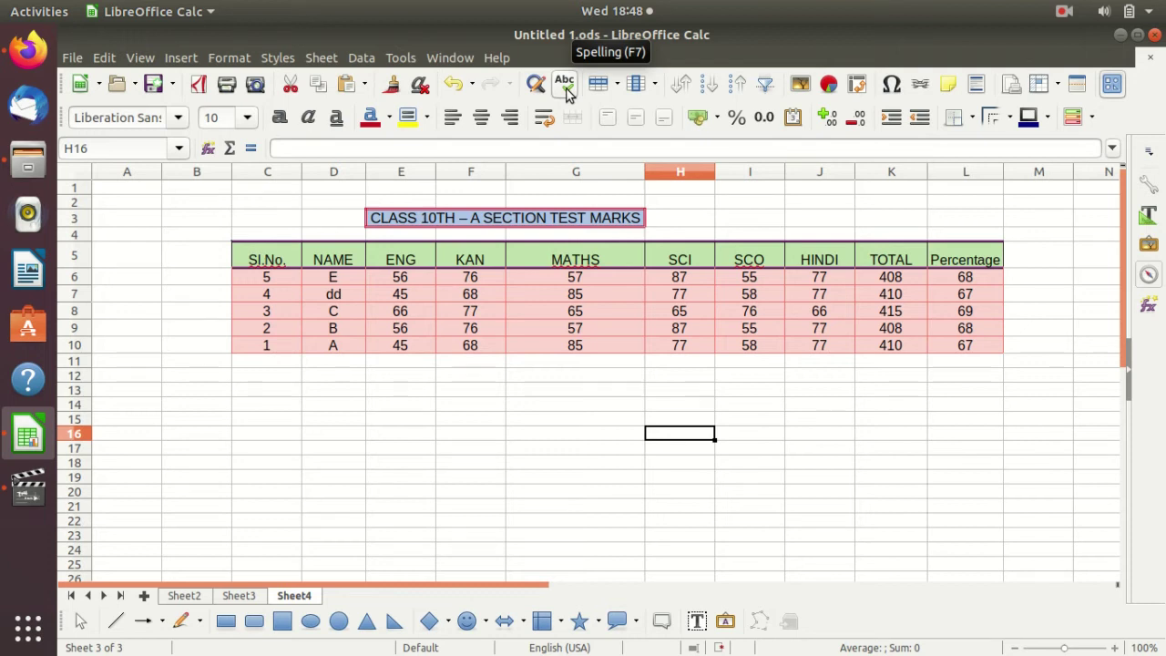
left_click(566, 89)
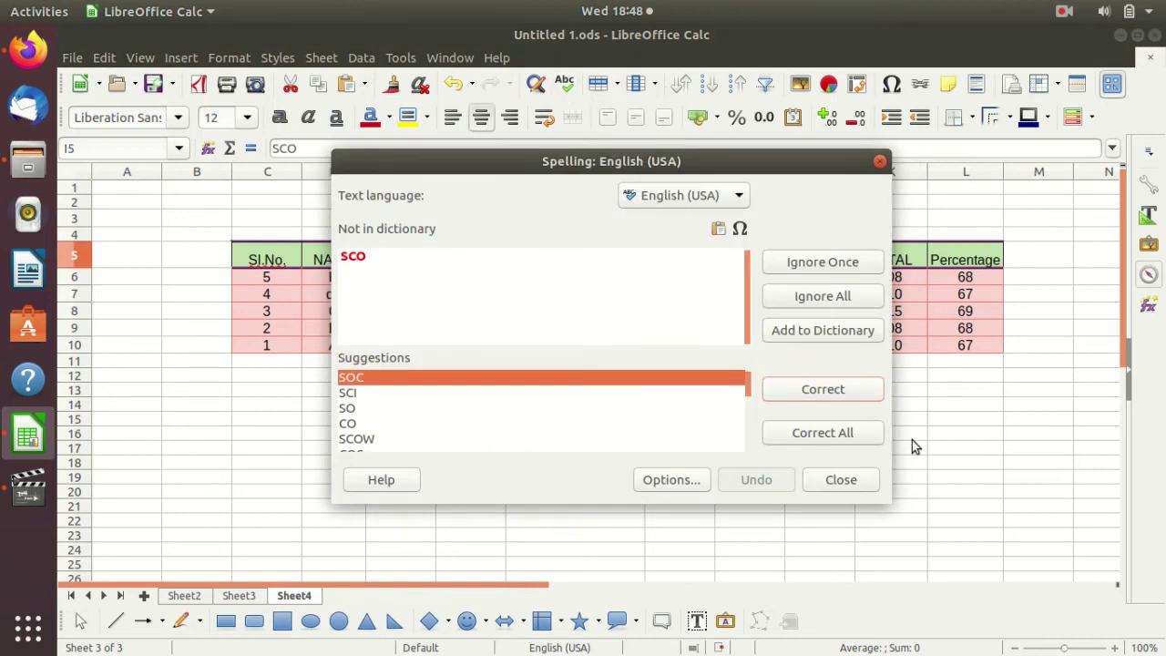
mouse_move(723, 156)
left_mouse_down()
mouse_move(743, 199)
mouse_move(761, 175)
left_mouse_up()
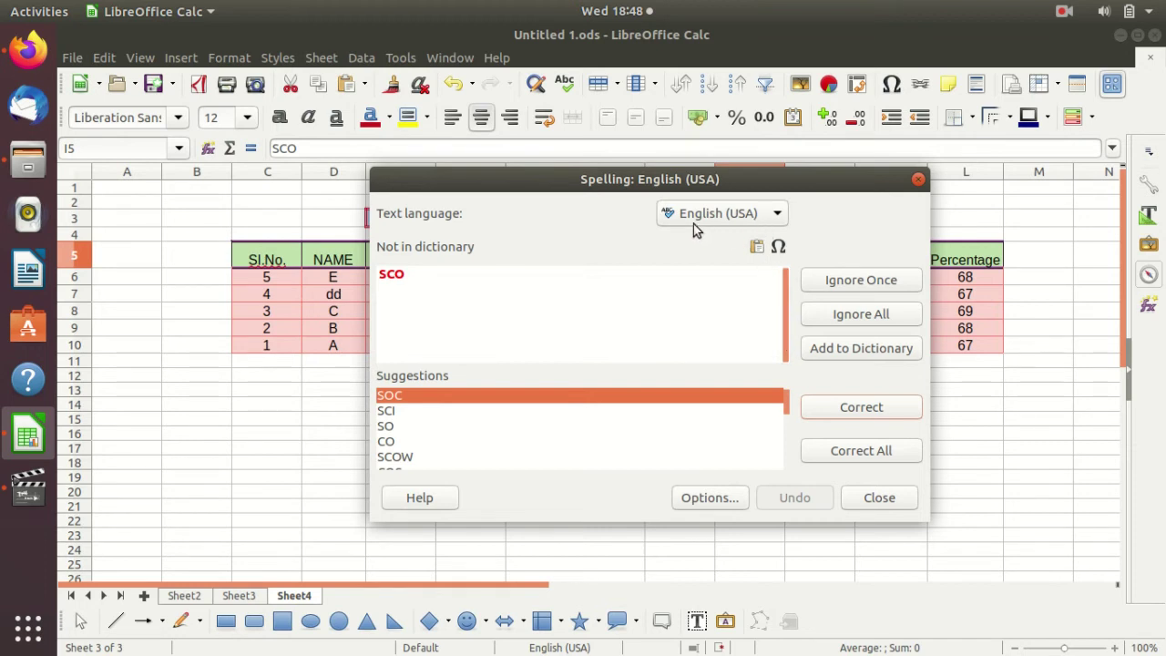
left_click(917, 180)
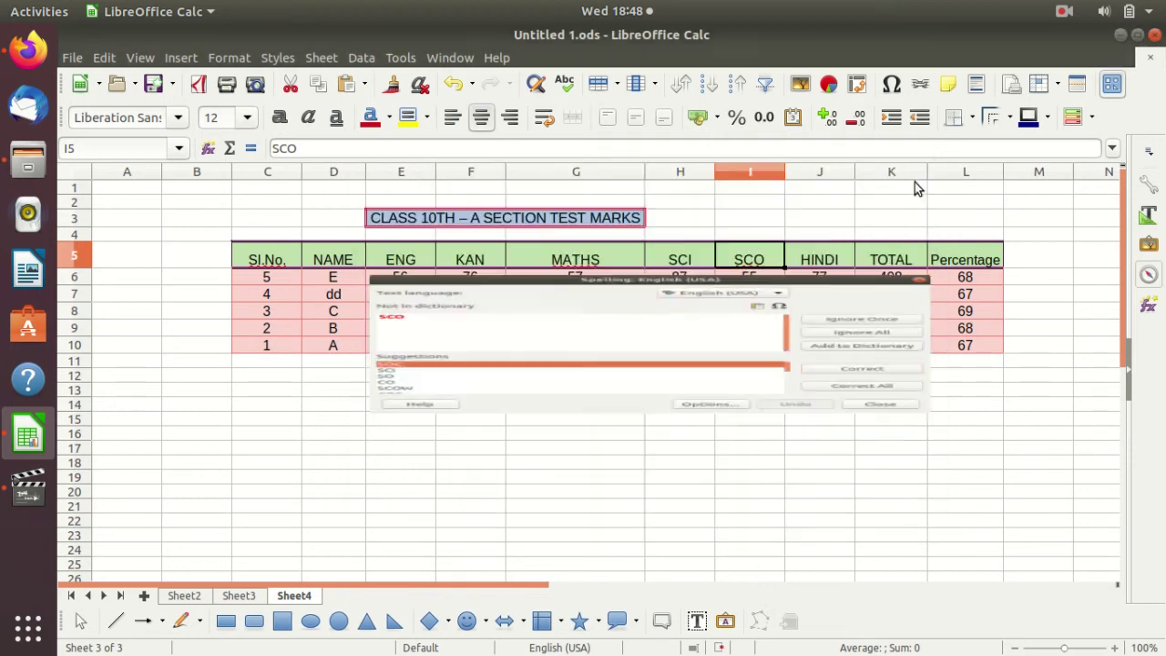
left_click(564, 84)
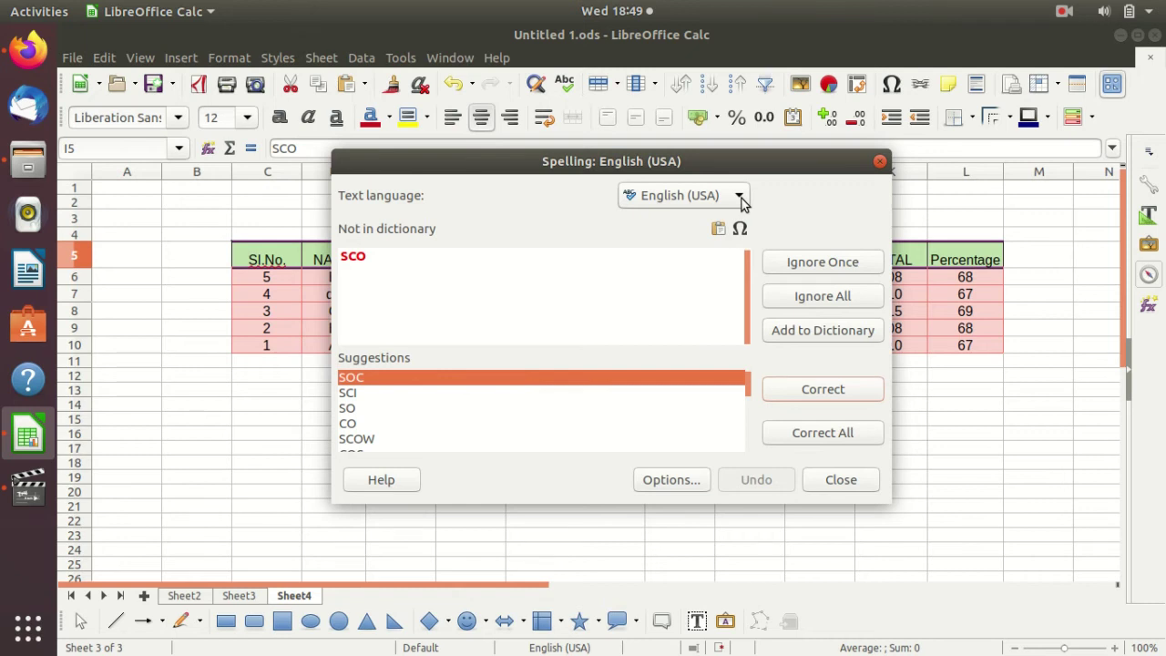
left_click(741, 202)
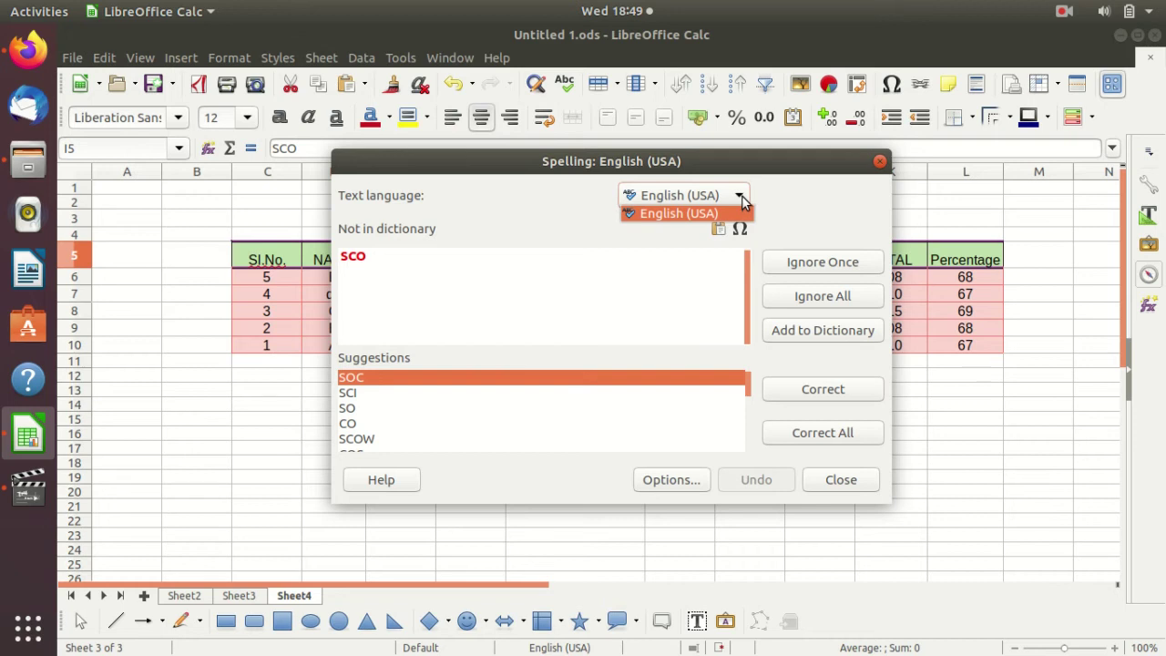
left_click(741, 200)
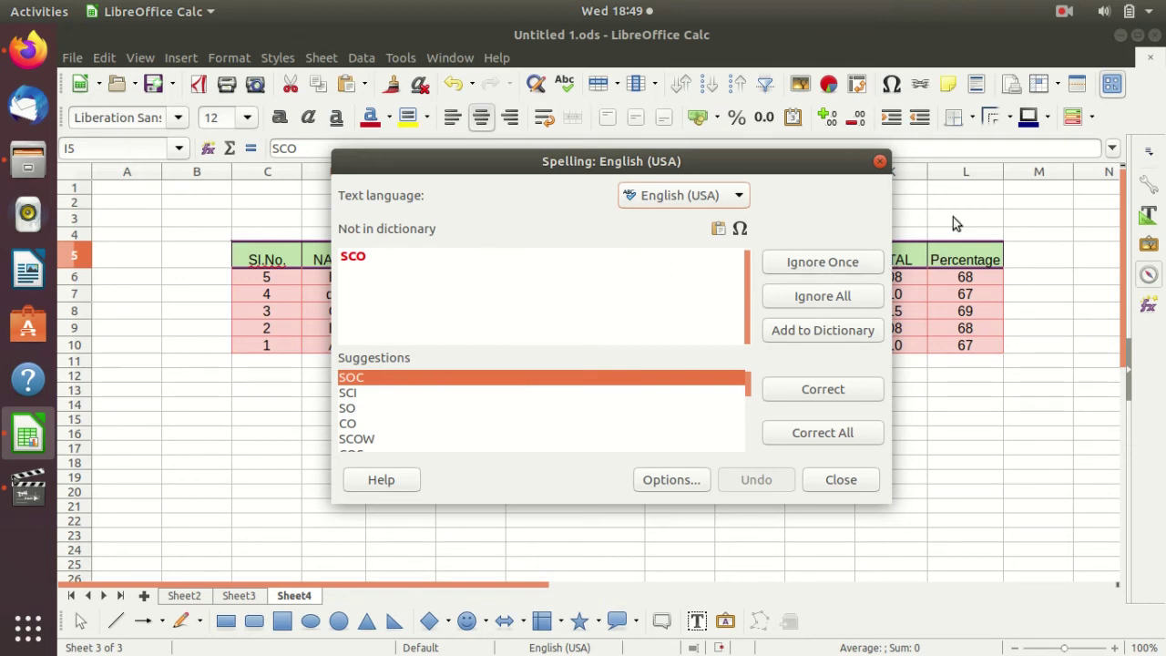
left_click(879, 168)
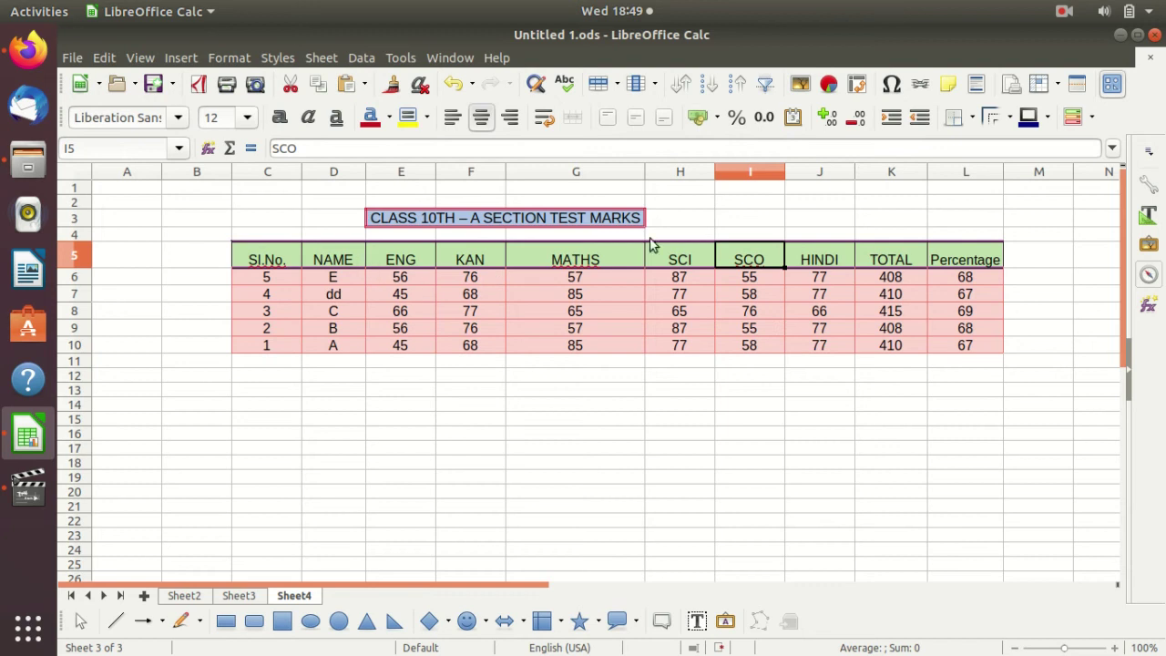
Spell-check the sheet, ignoring MATHS, SCO and Sl.No. each once.
left_click(581, 260)
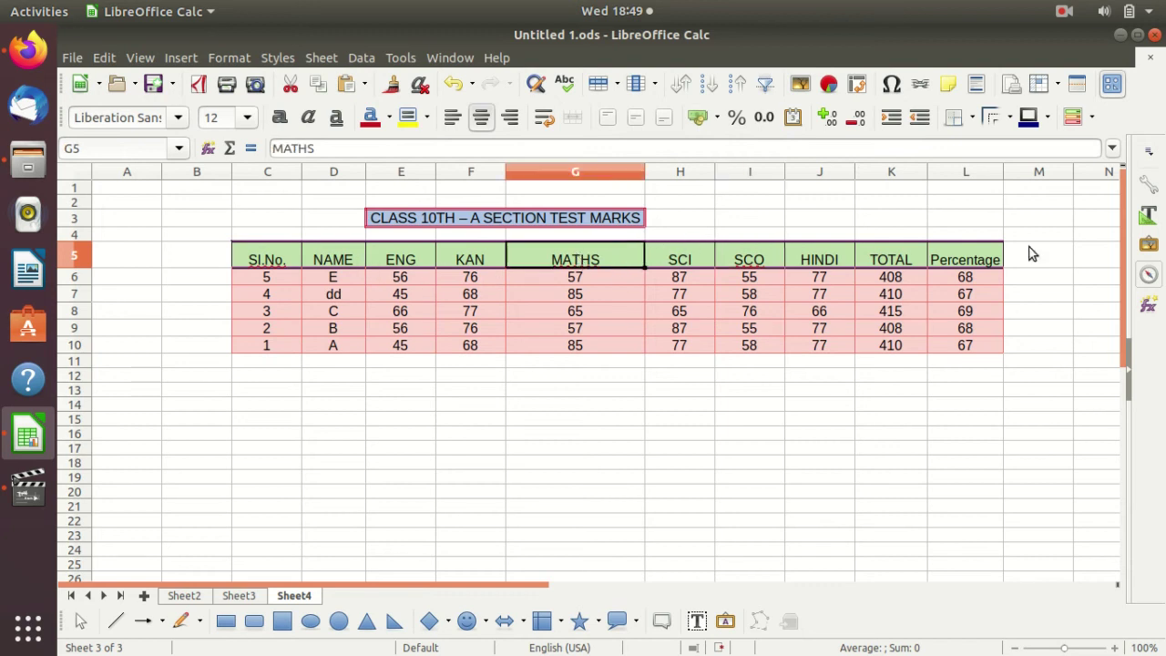
left_click(565, 84)
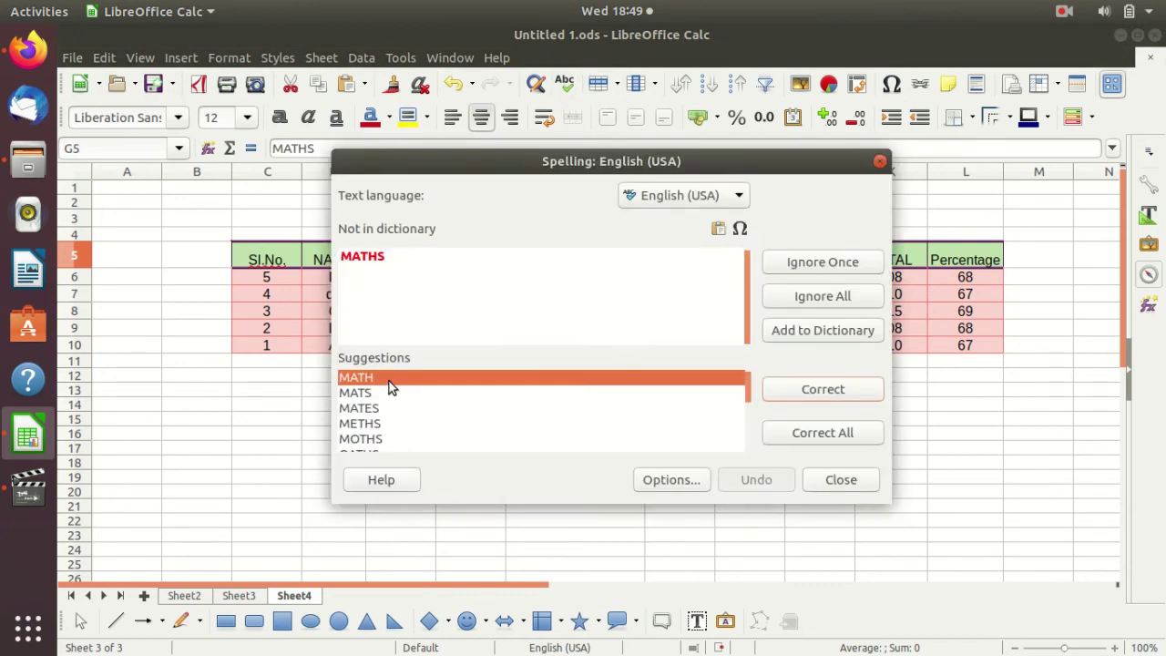
left_click(840, 269)
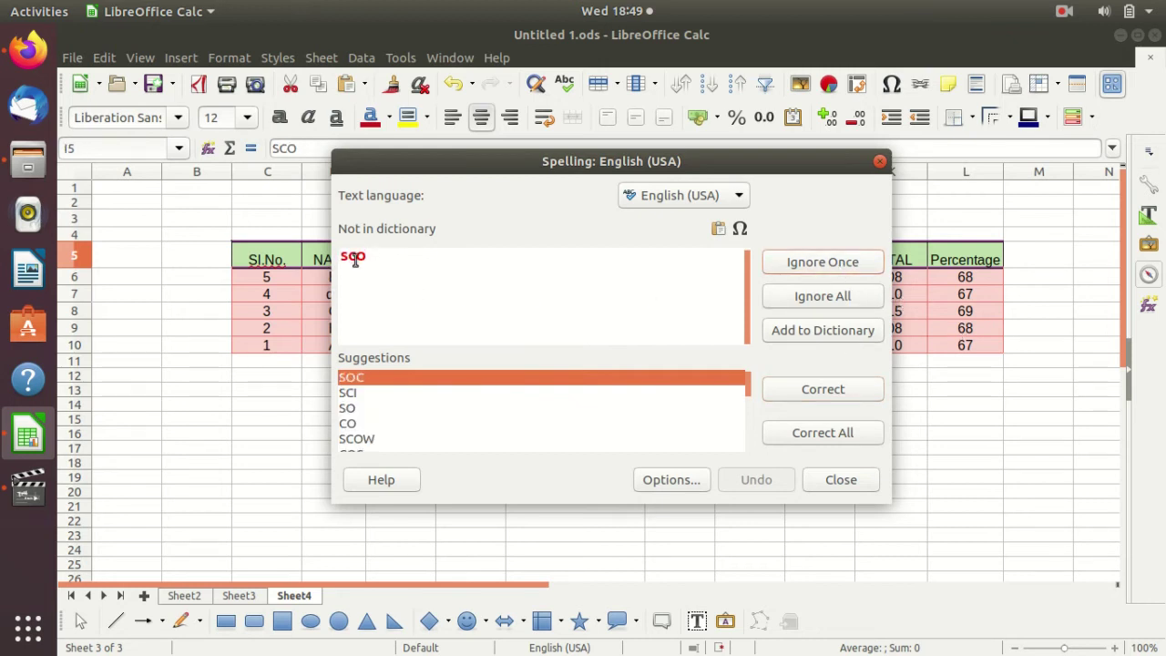
left_click(843, 264)
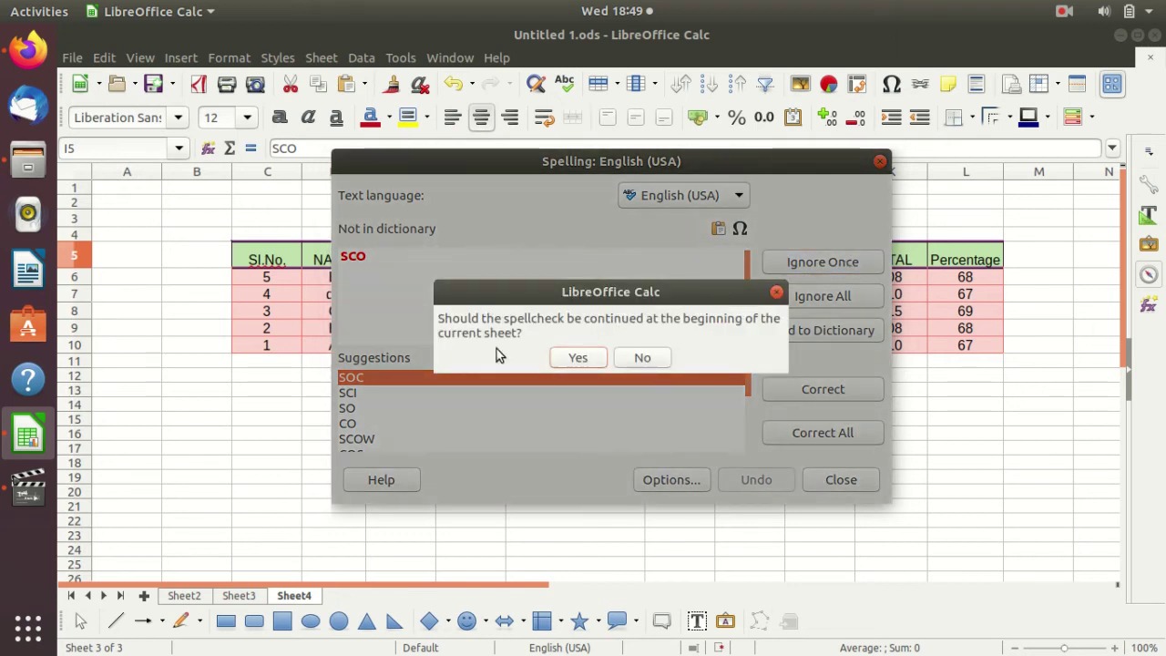
left_click(585, 357)
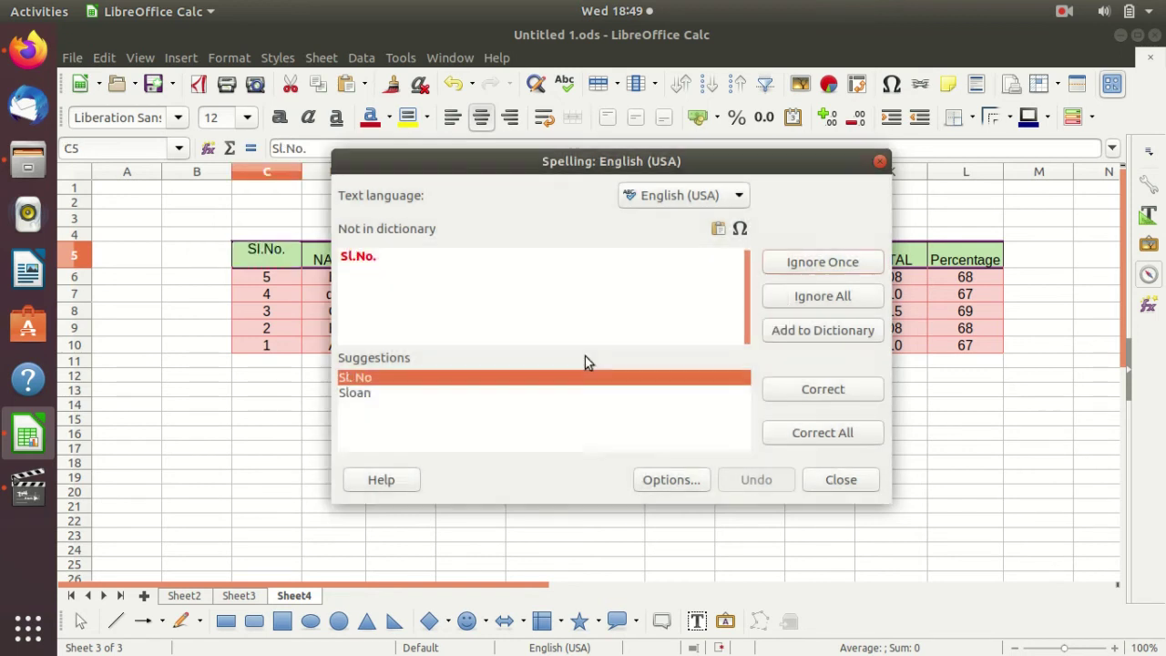
left_click(856, 271)
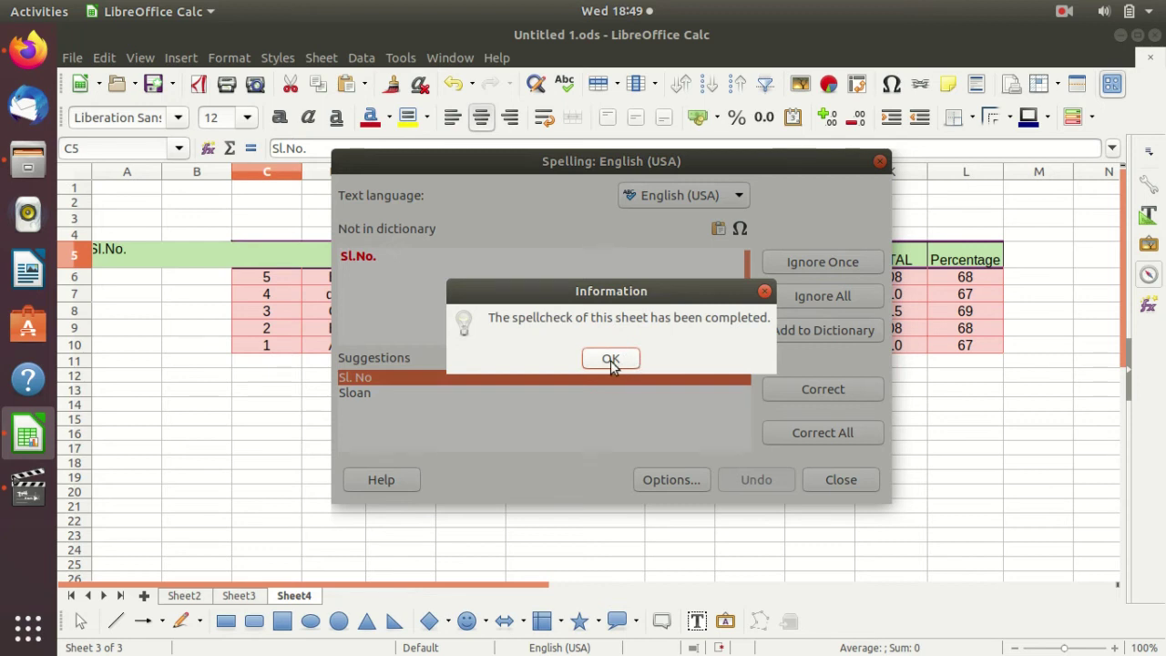
left_click(611, 359)
left_click(834, 473)
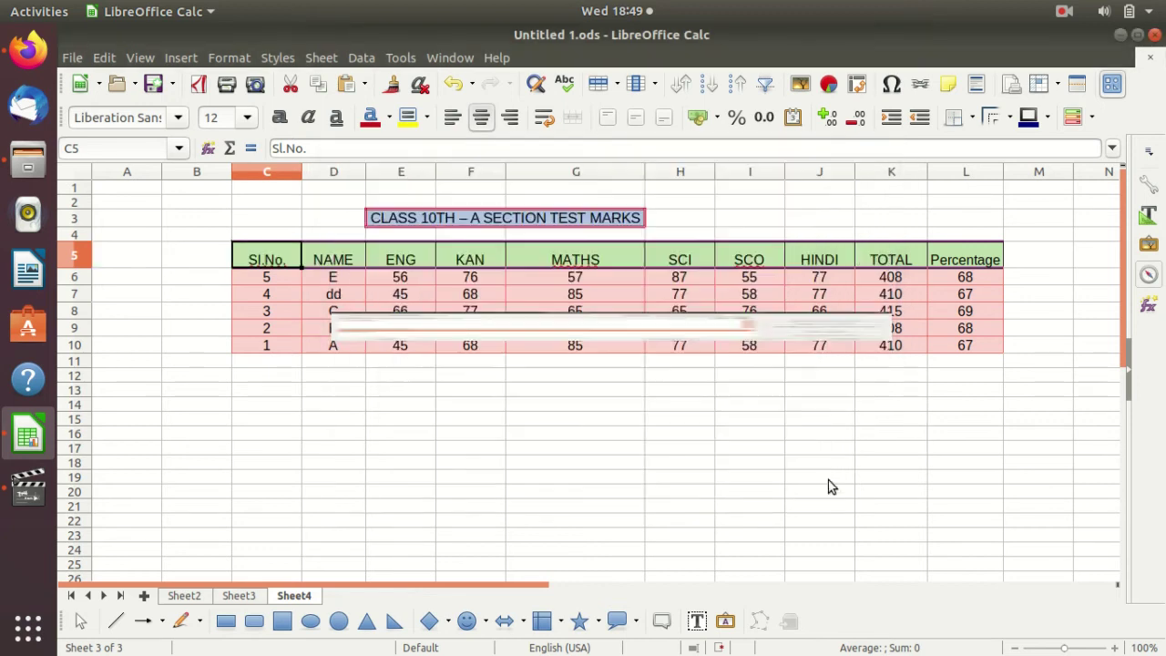
Edit the E3 title so CLASS reads CLAS.
double_click(420, 224)
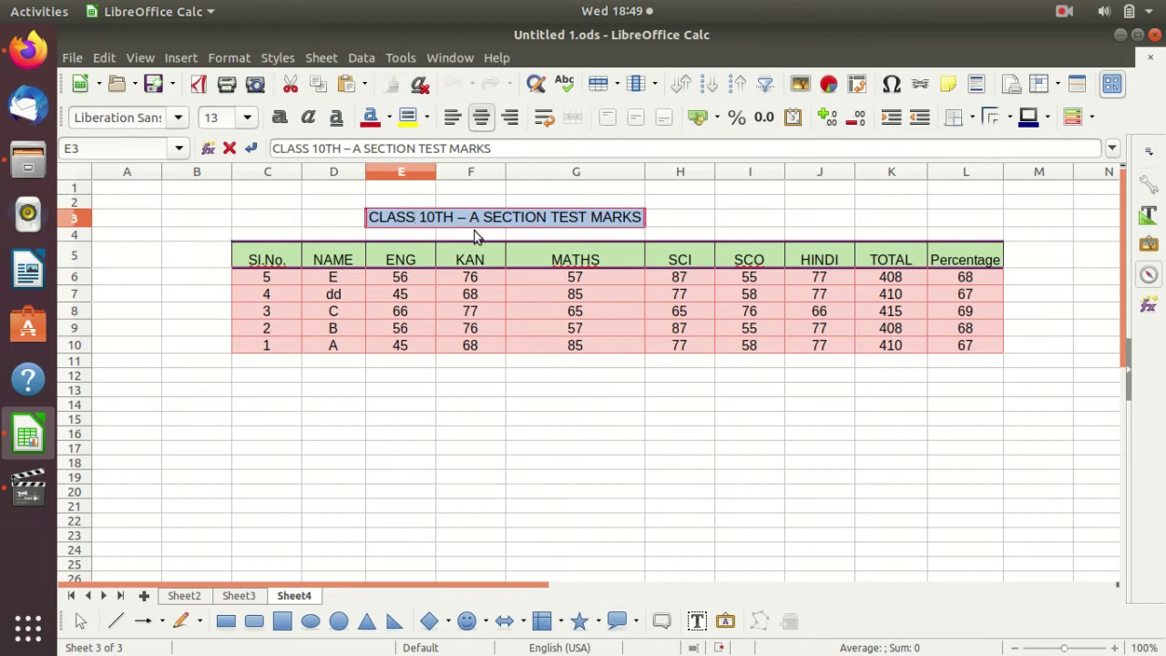
key("BackSpace")
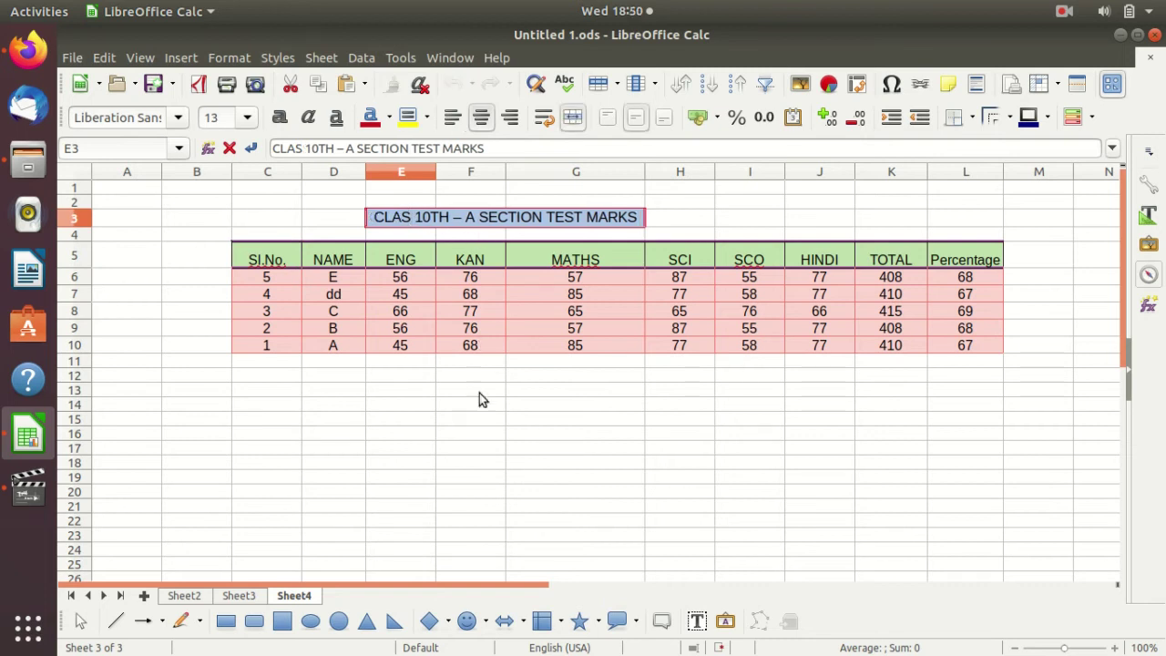
left_click(479, 401)
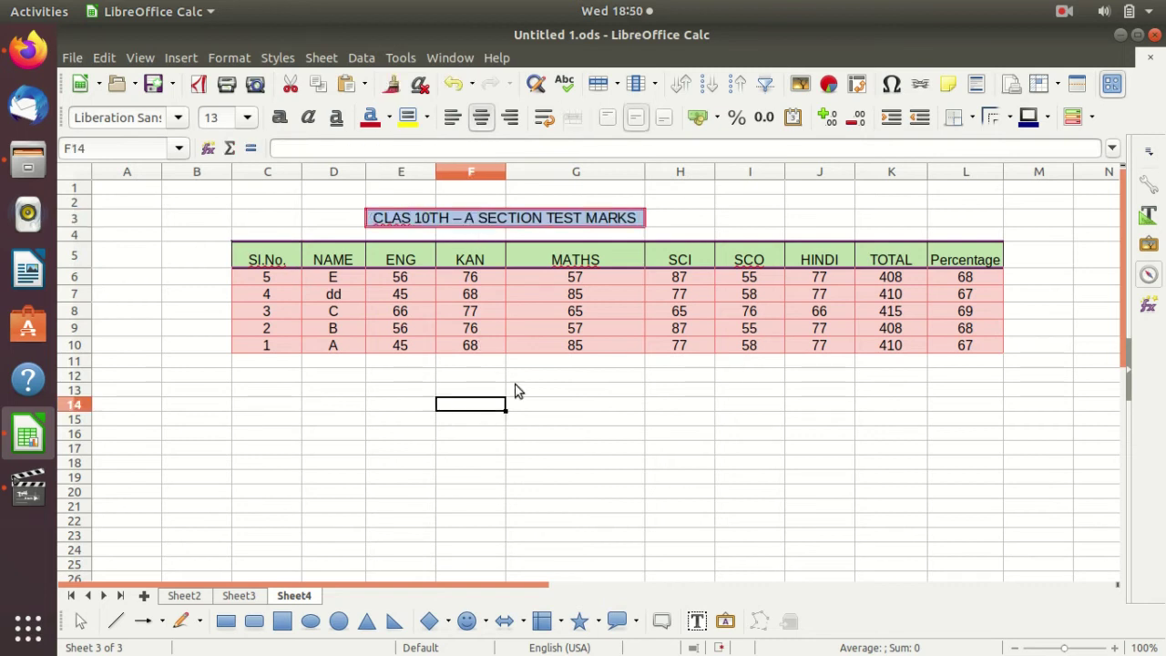
Run the spell-check, ignoring MATHS, SCO and Sl.No., and correct CLAS to CLASS.
left_click(547, 84)
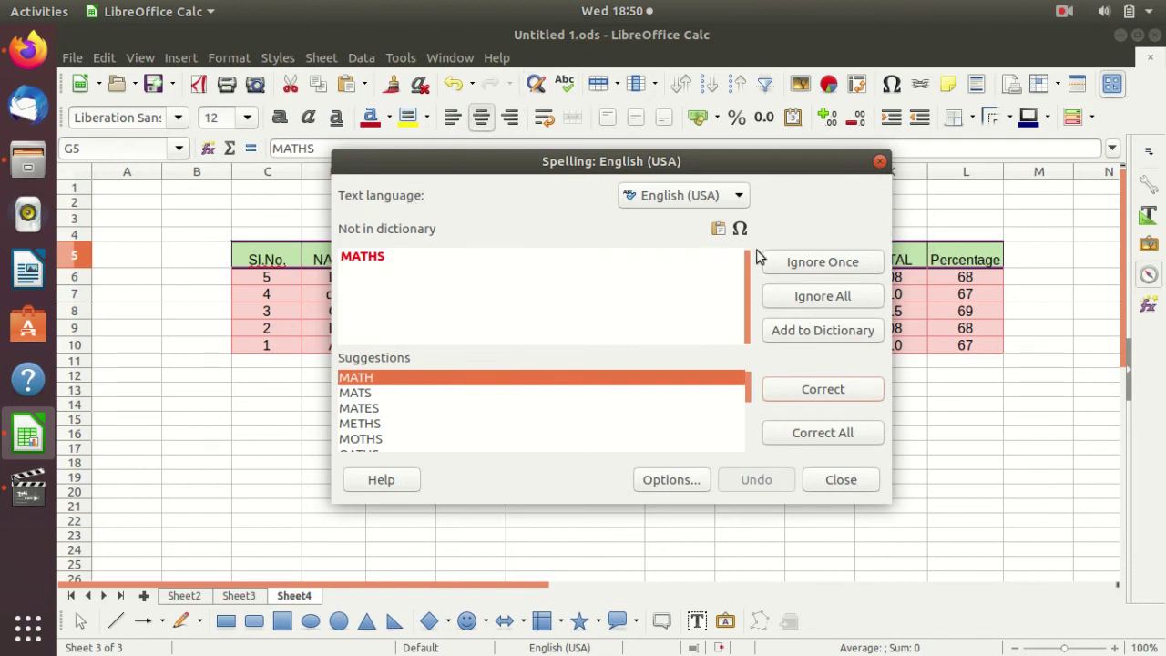
left_click(815, 265)
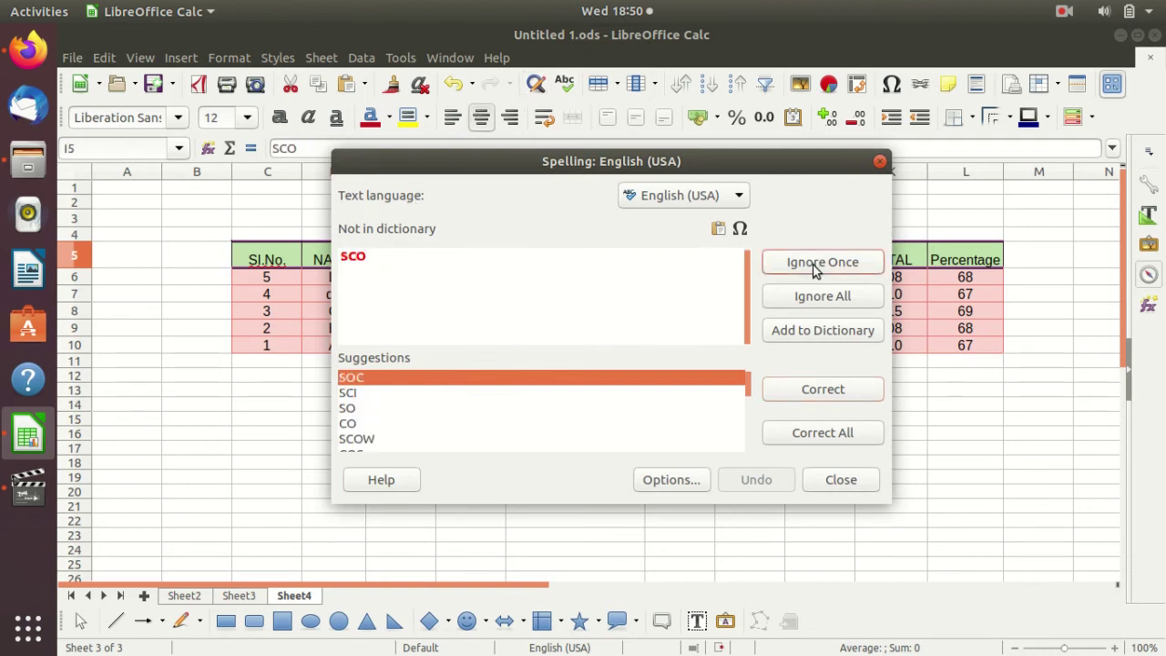
left_click(815, 264)
left_click(578, 358)
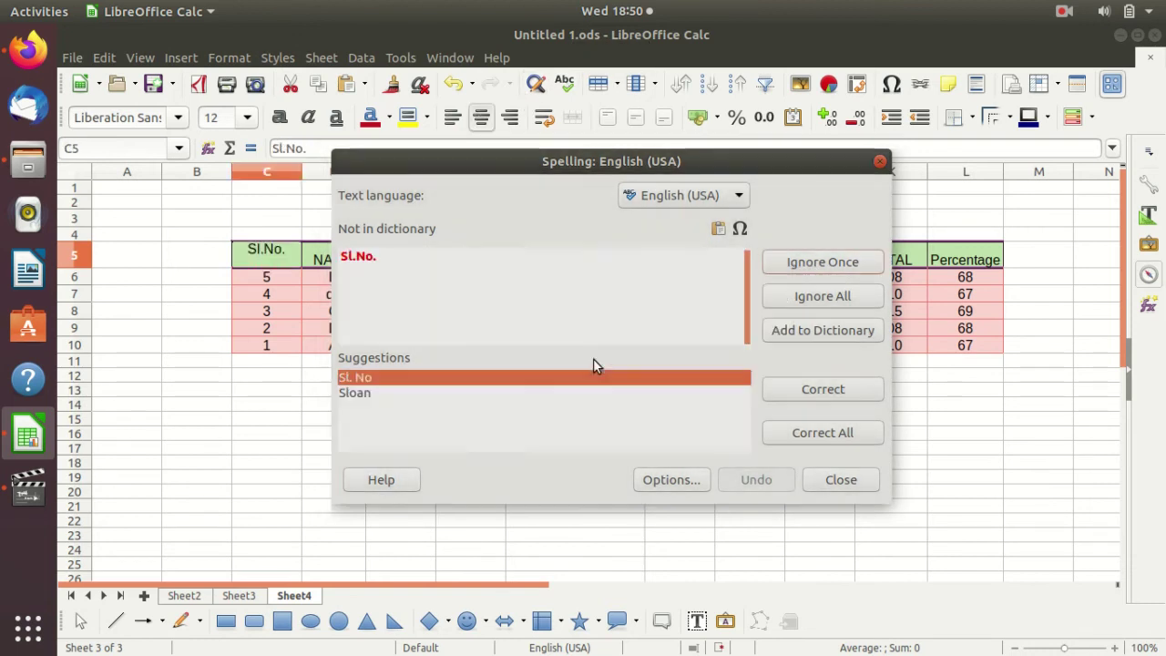
left_click(766, 265)
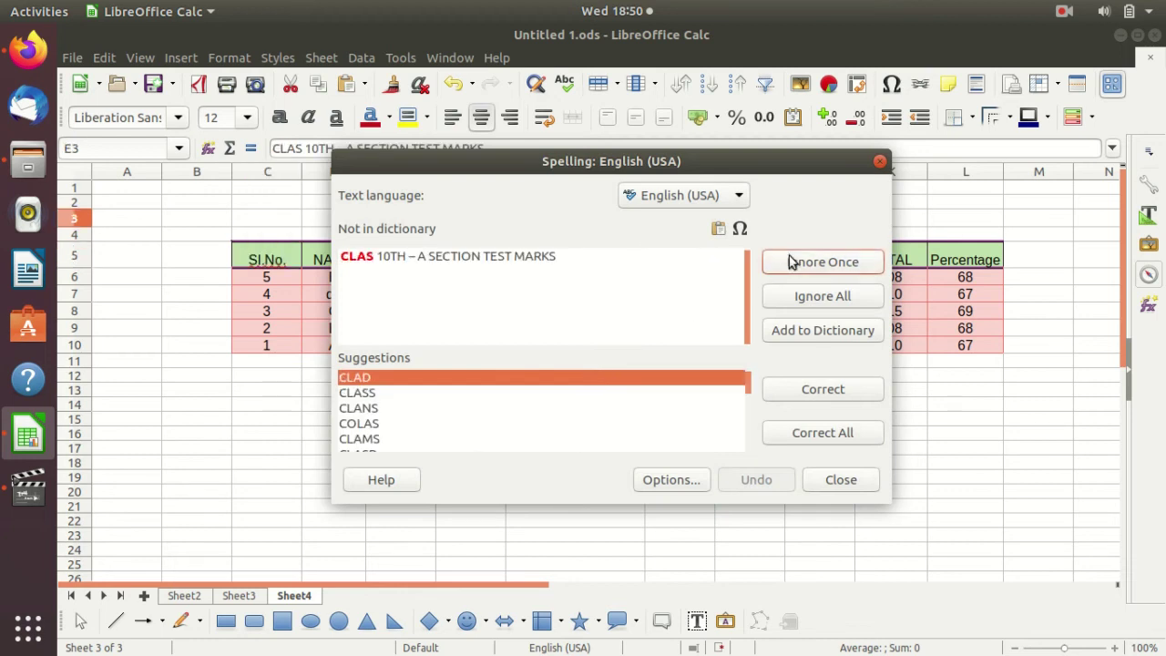
left_click(399, 394)
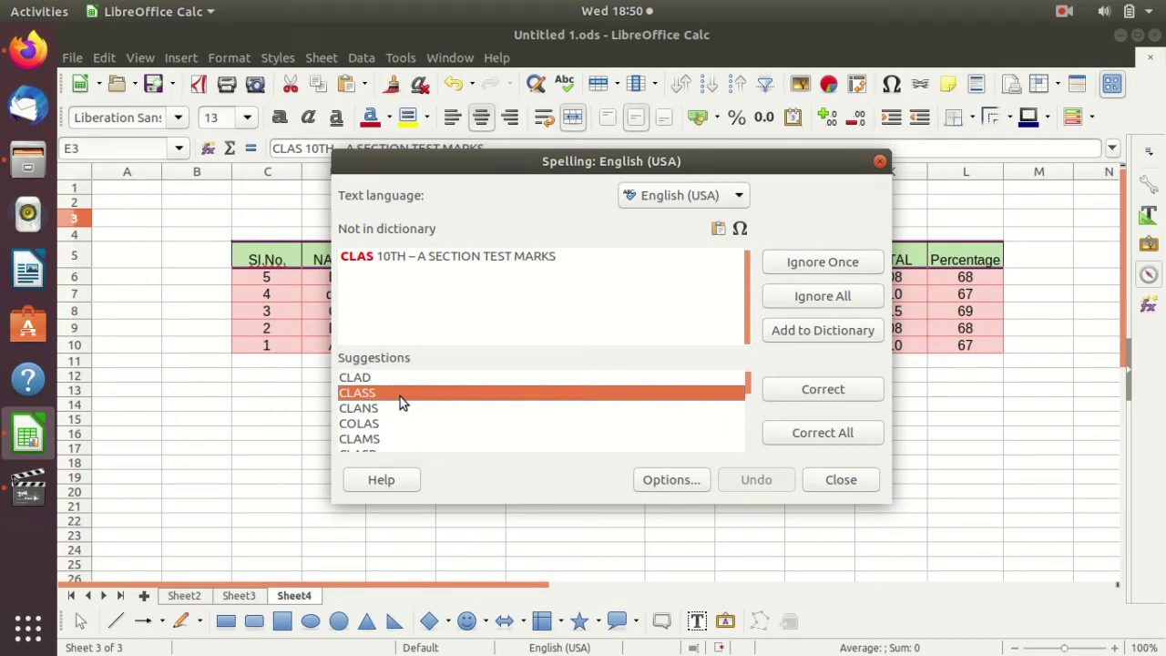
left_click(823, 389)
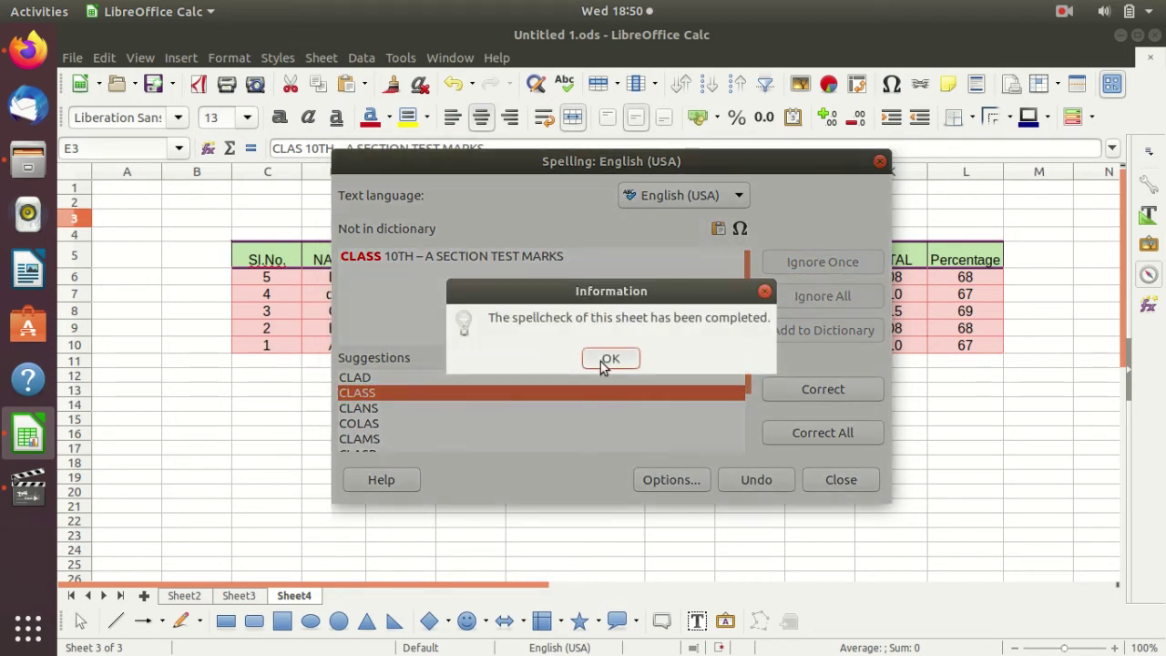
left_click(608, 360)
left_click(814, 481)
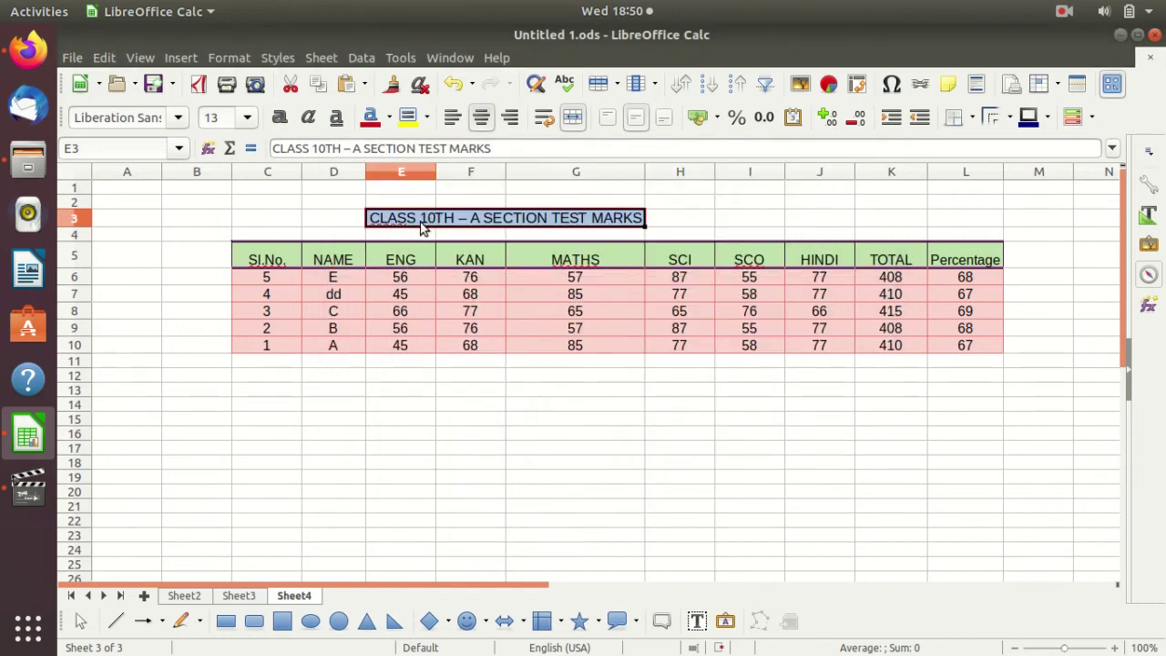
left_click(672, 220)
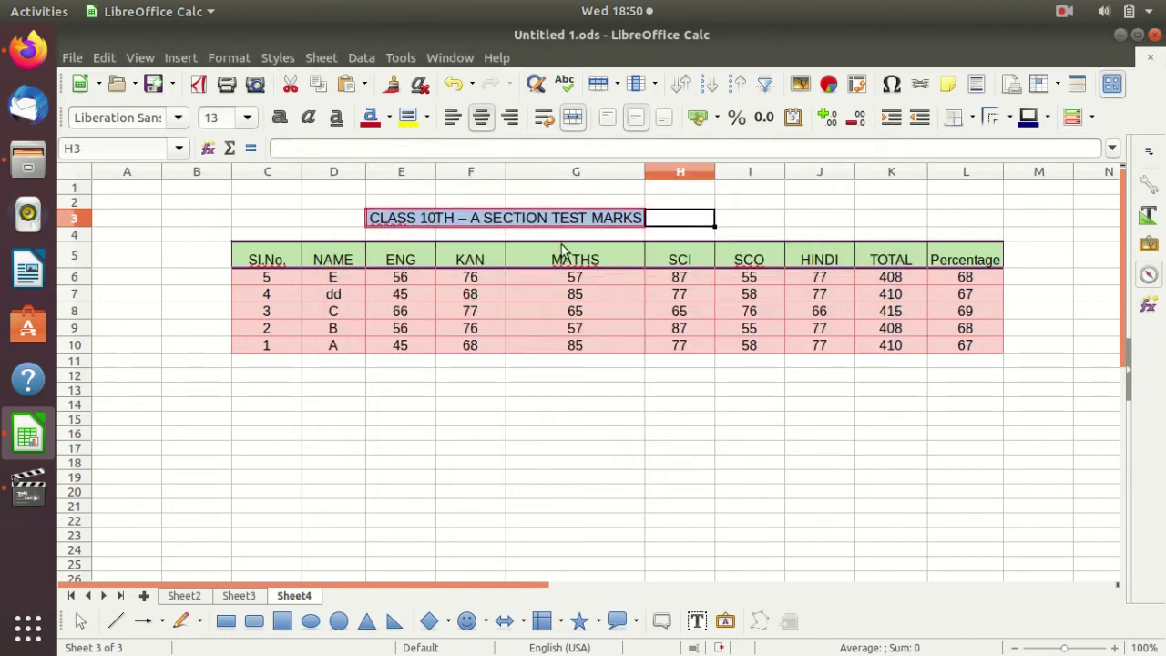
left_click(412, 218)
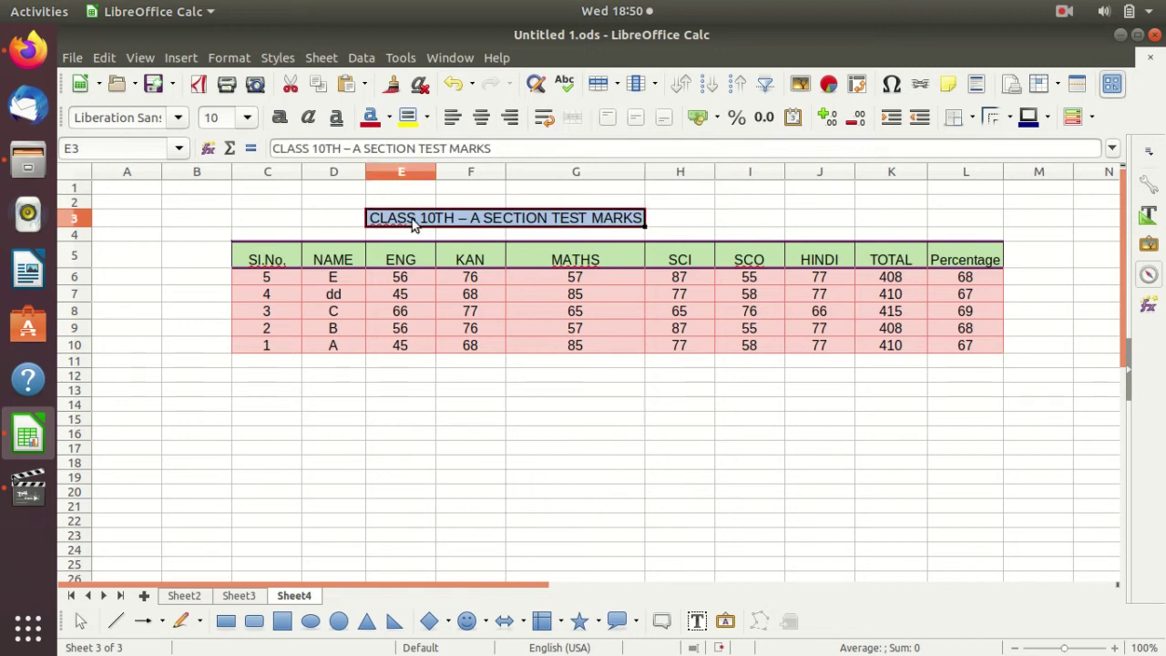
left_click(536, 403)
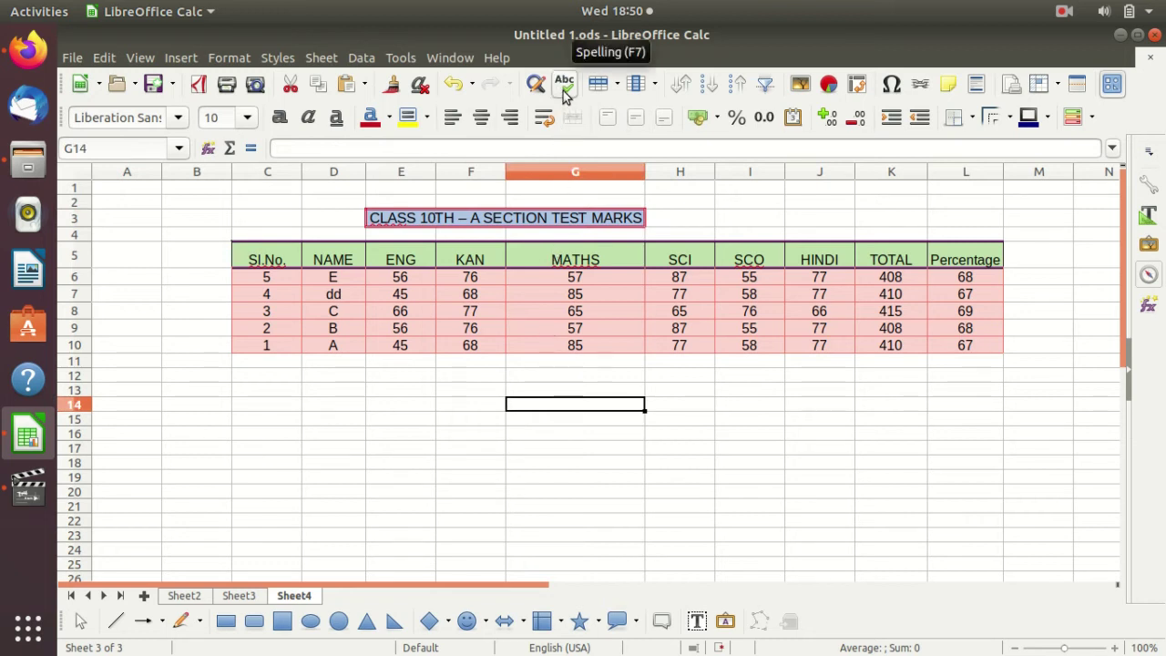
left_click(278, 259)
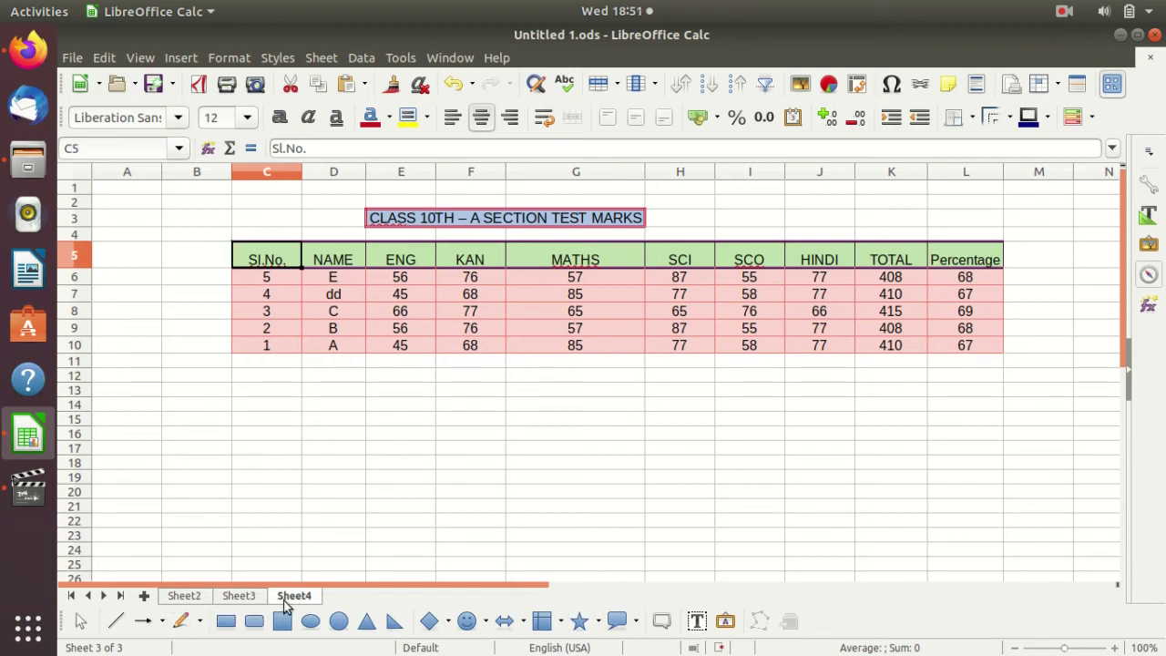
left_click(495, 220)
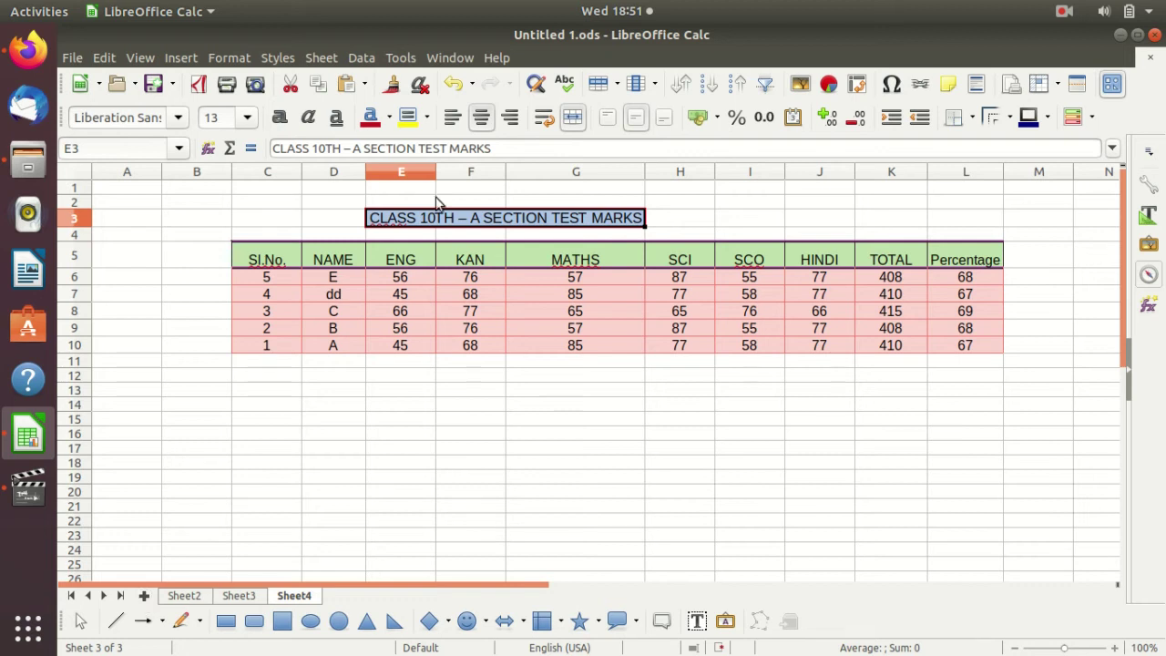
left_click(319, 57)
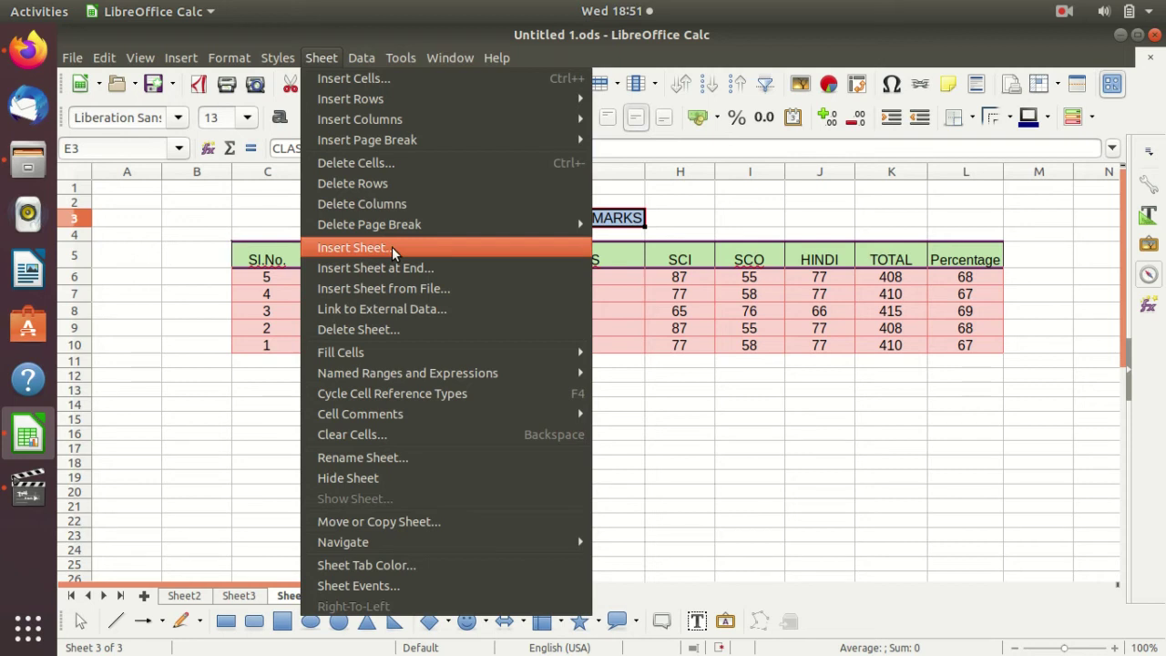
left_click(394, 250)
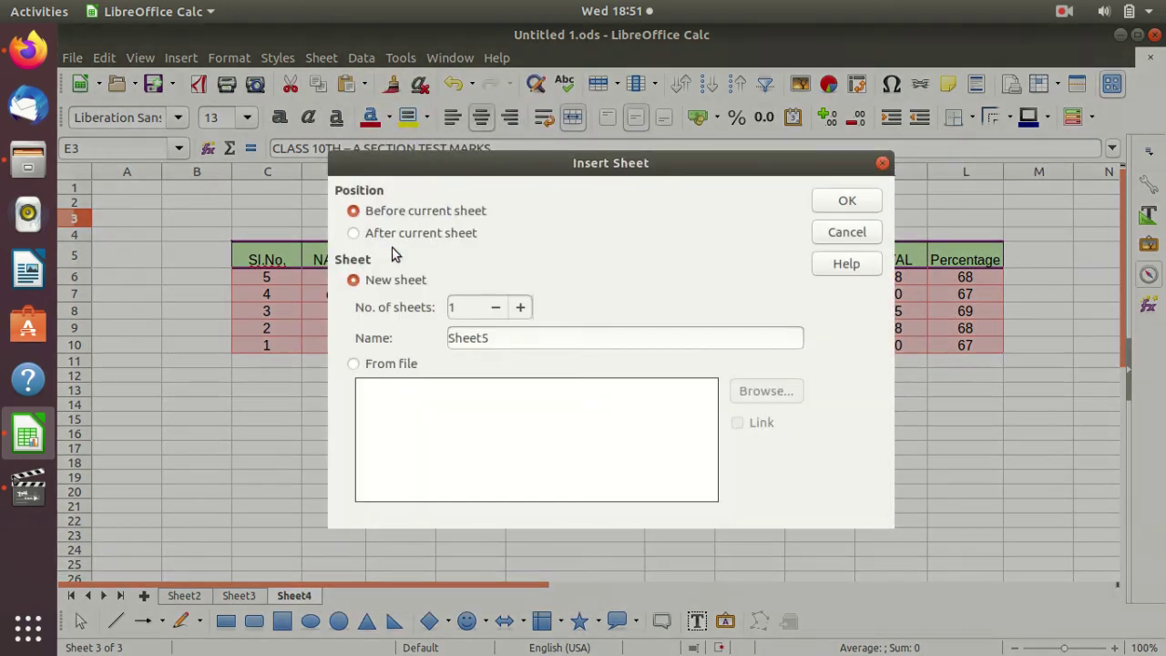
left_click(882, 164)
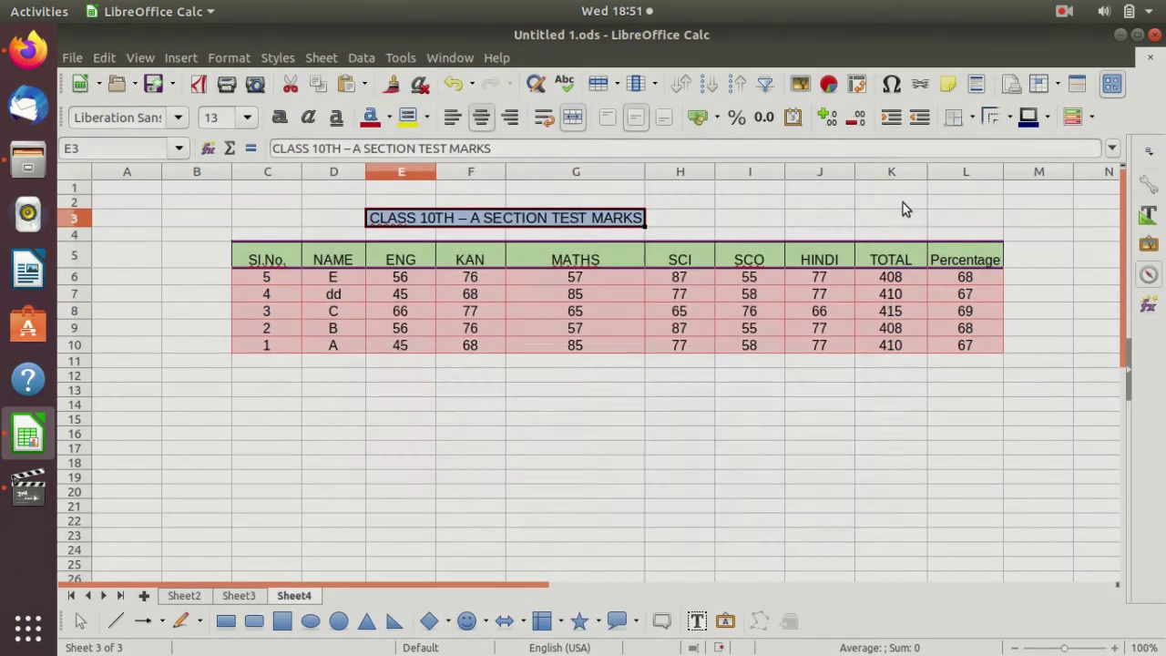
Add a new blank Sheet5 after Sheet4 and switch to it.
left_click(144, 596)
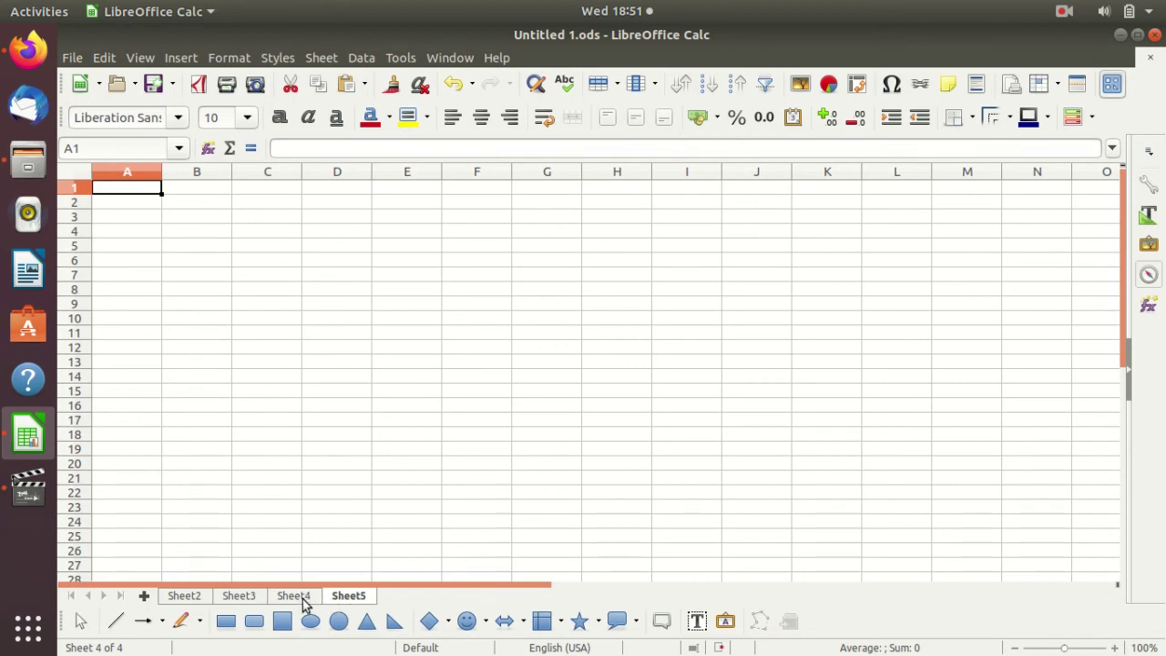
left_click(303, 598)
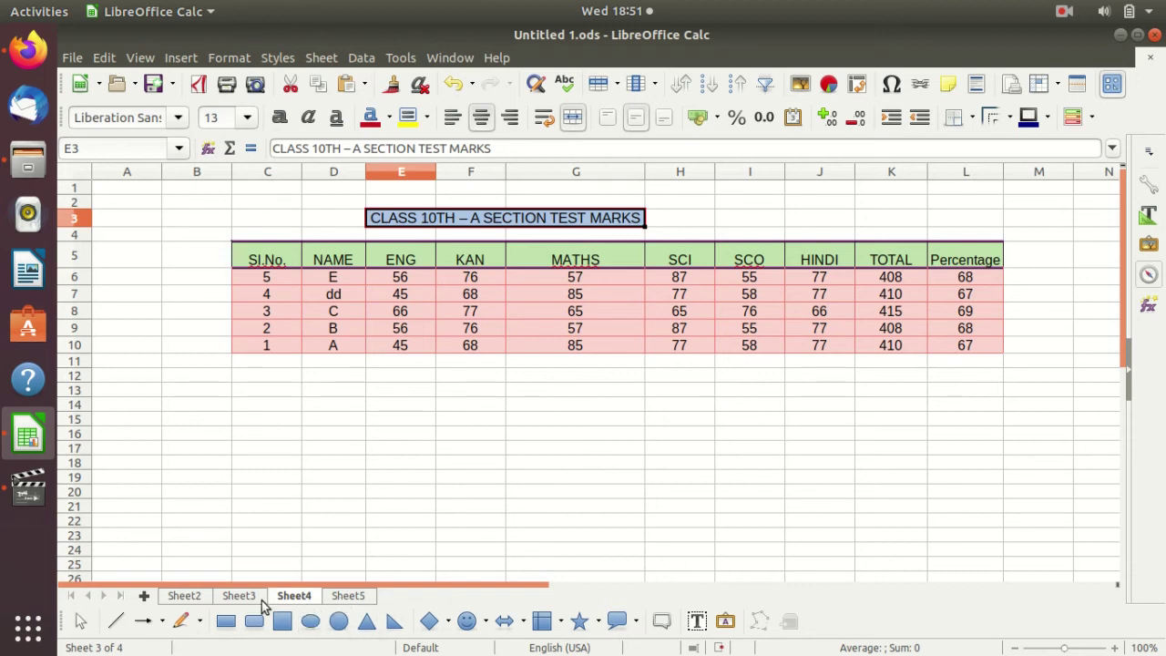
left_click(351, 602)
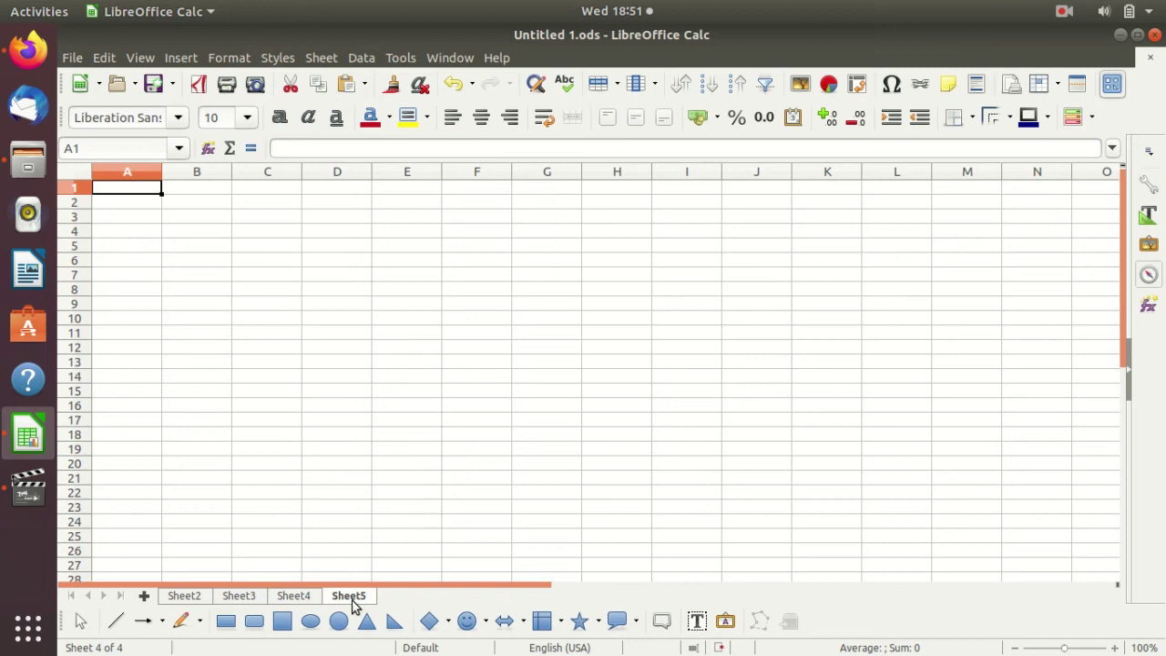
Rename Sheet5 to '9th Class'.
double_click(352, 601)
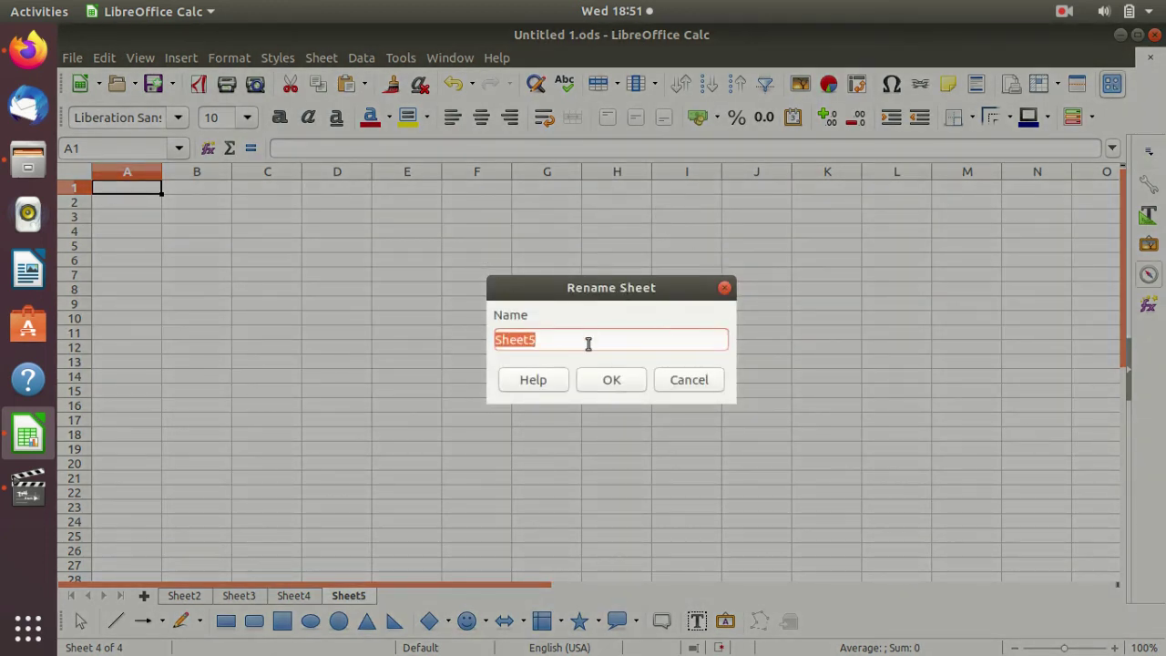
key("BackSpace")
type("9th ")
type("Clas")
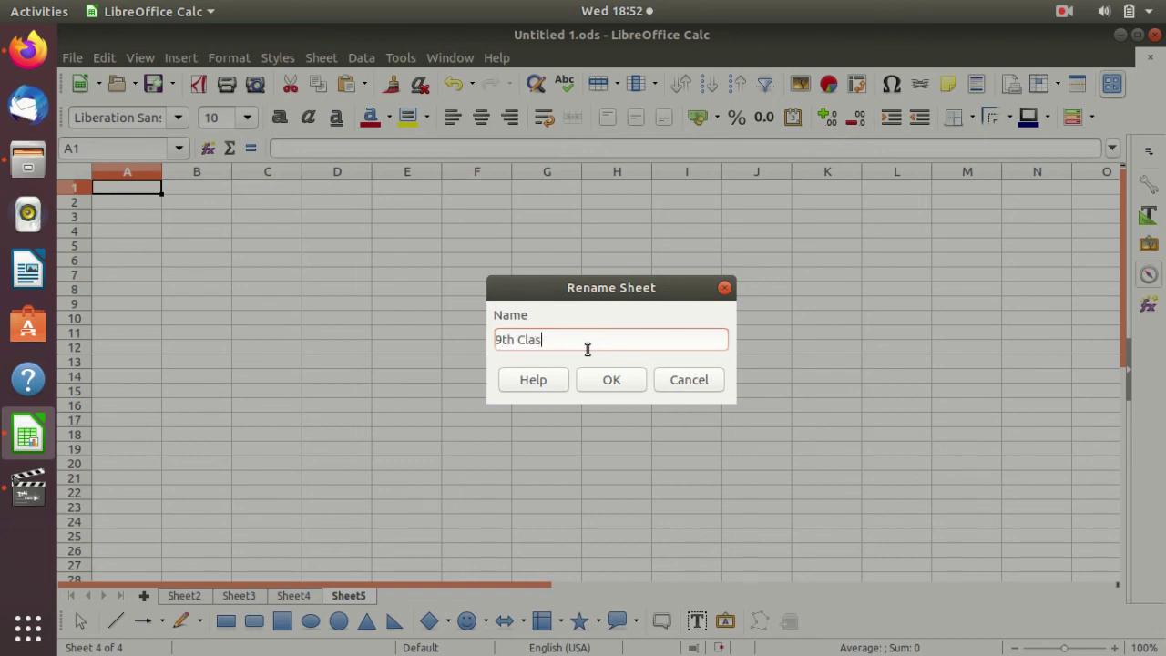
type("s")
left_click(625, 379)
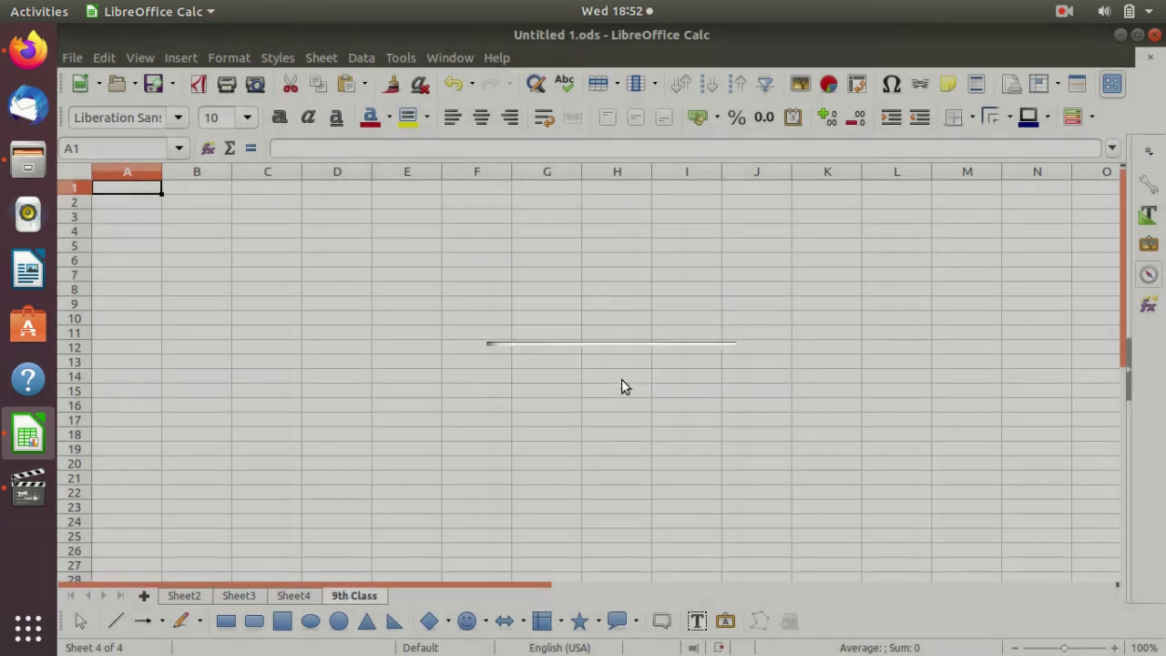
left_click(392, 509)
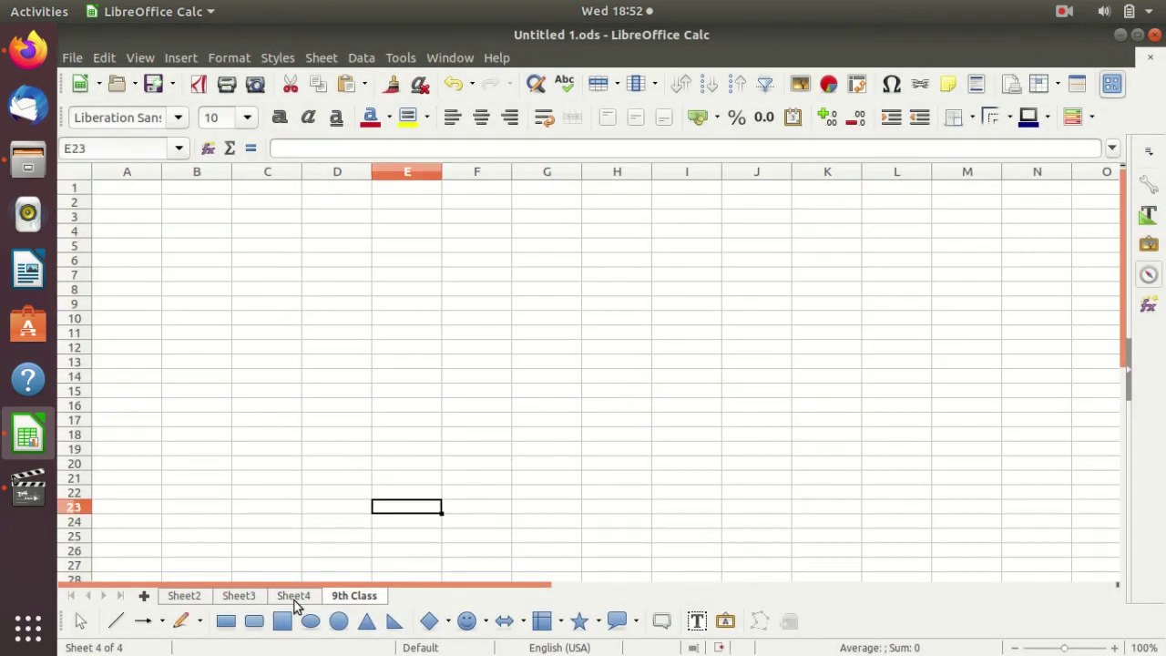
Rename Sheet4, which holds the marks table, to '10th Class'.
left_click(294, 602)
right_click(293, 602)
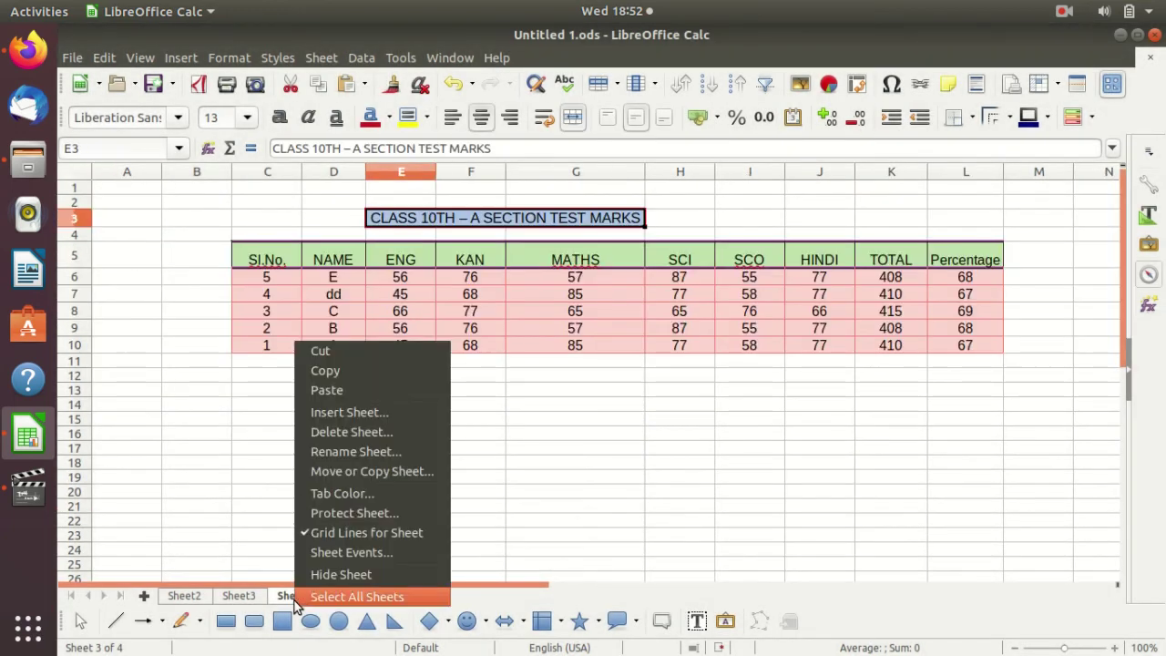
left_click(362, 452)
type("10t")
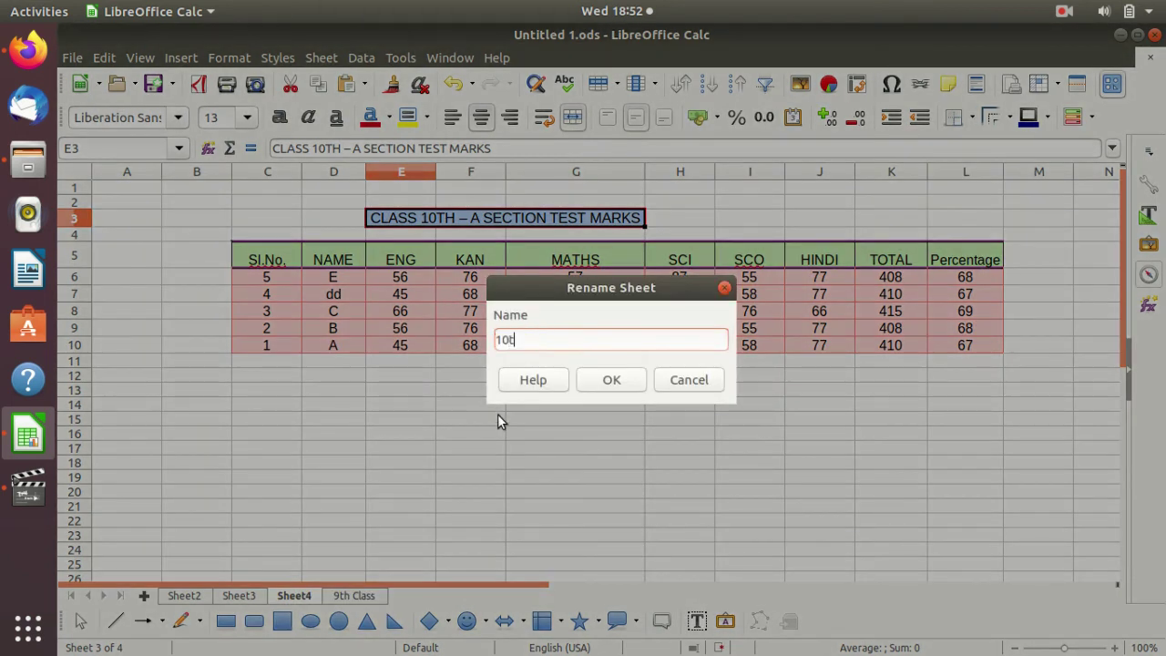
type("h Class")
left_click(611, 380)
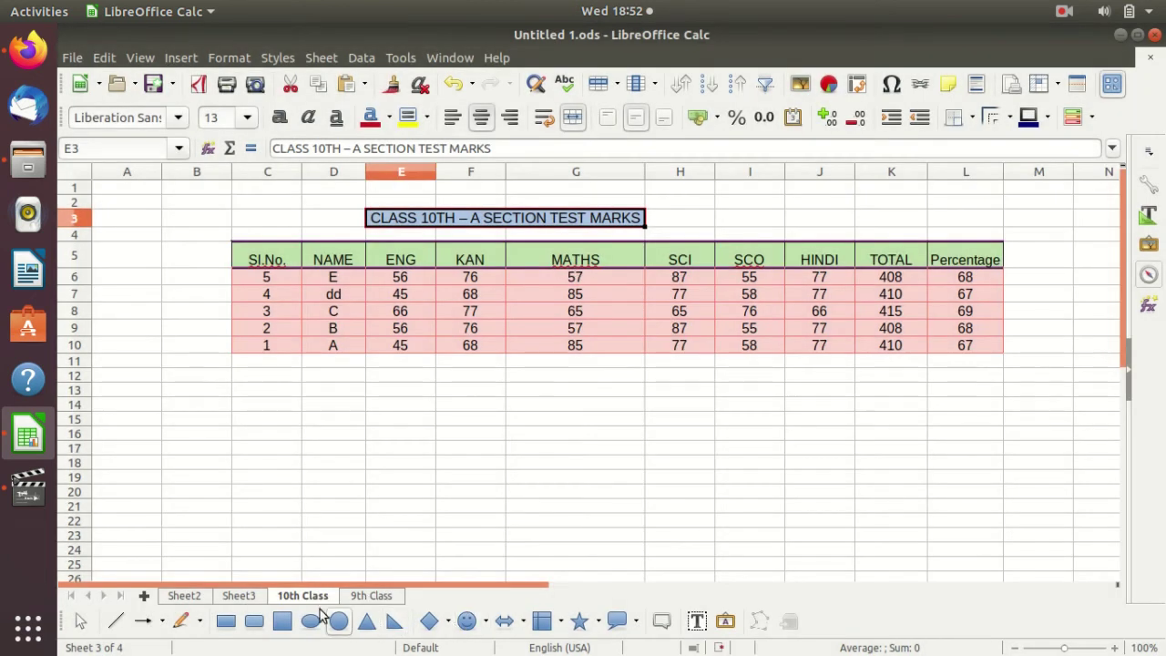
Delete Sheet3, then return to the 10th Class sheet.
left_click(247, 602)
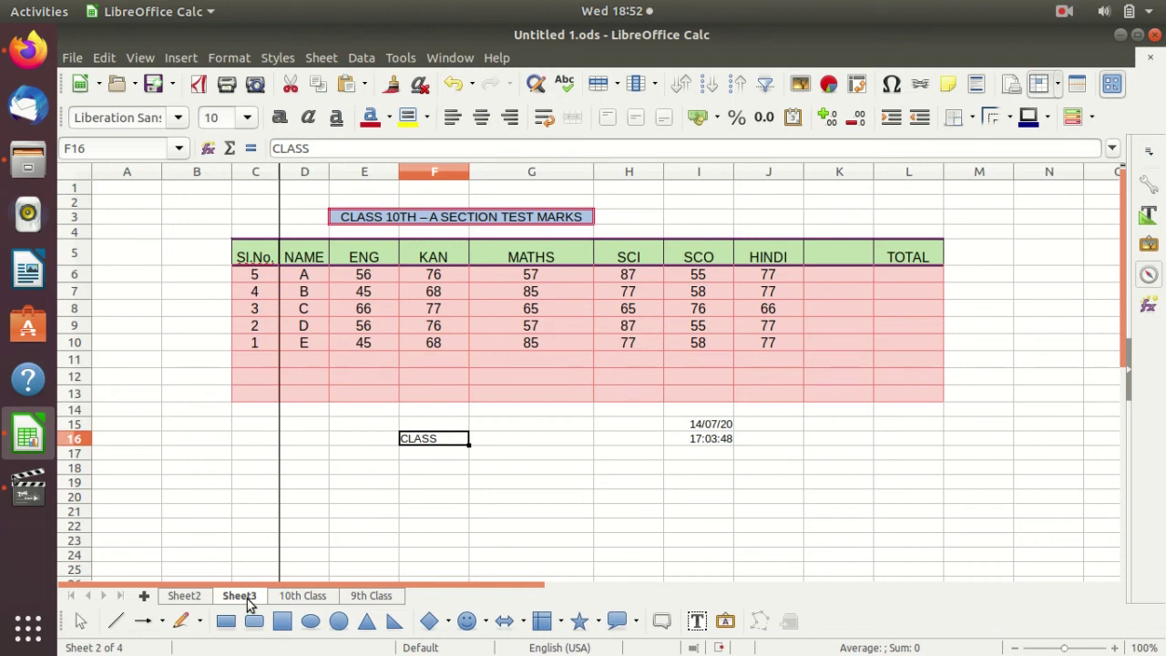
right_click(247, 599)
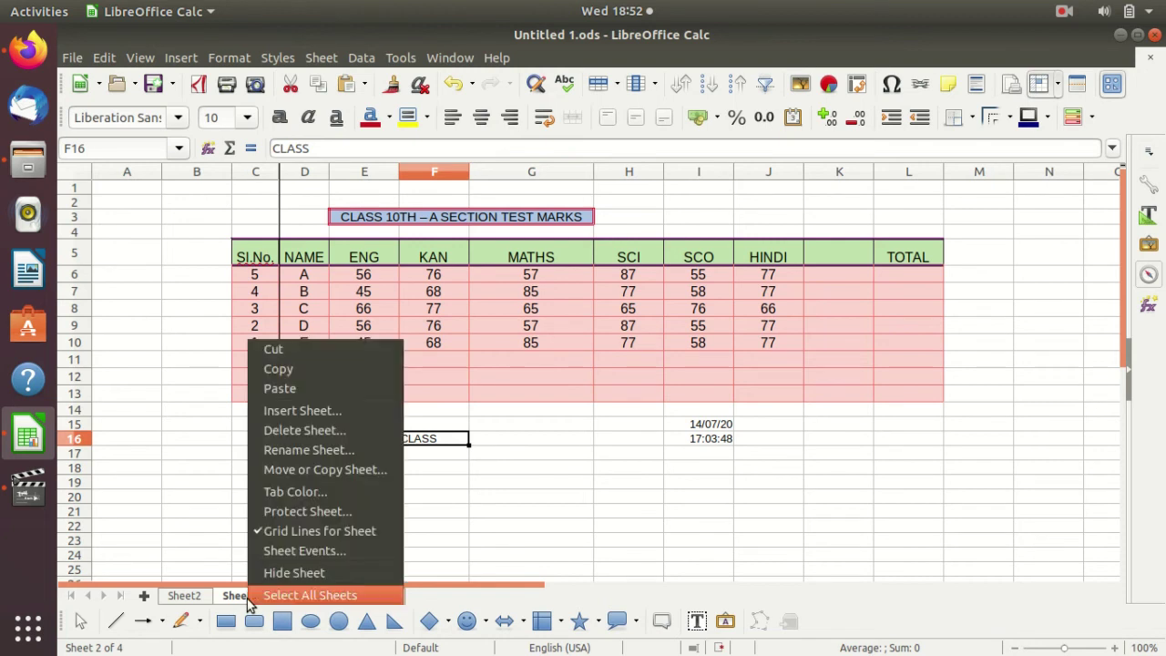
left_click(302, 432)
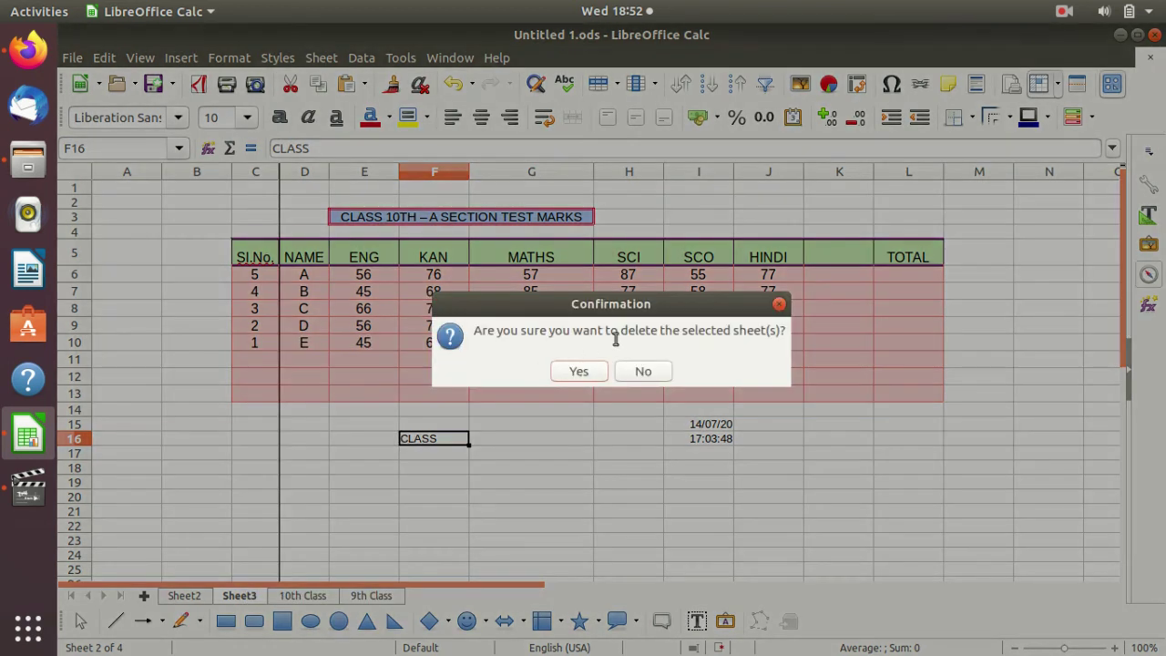
left_click(583, 373)
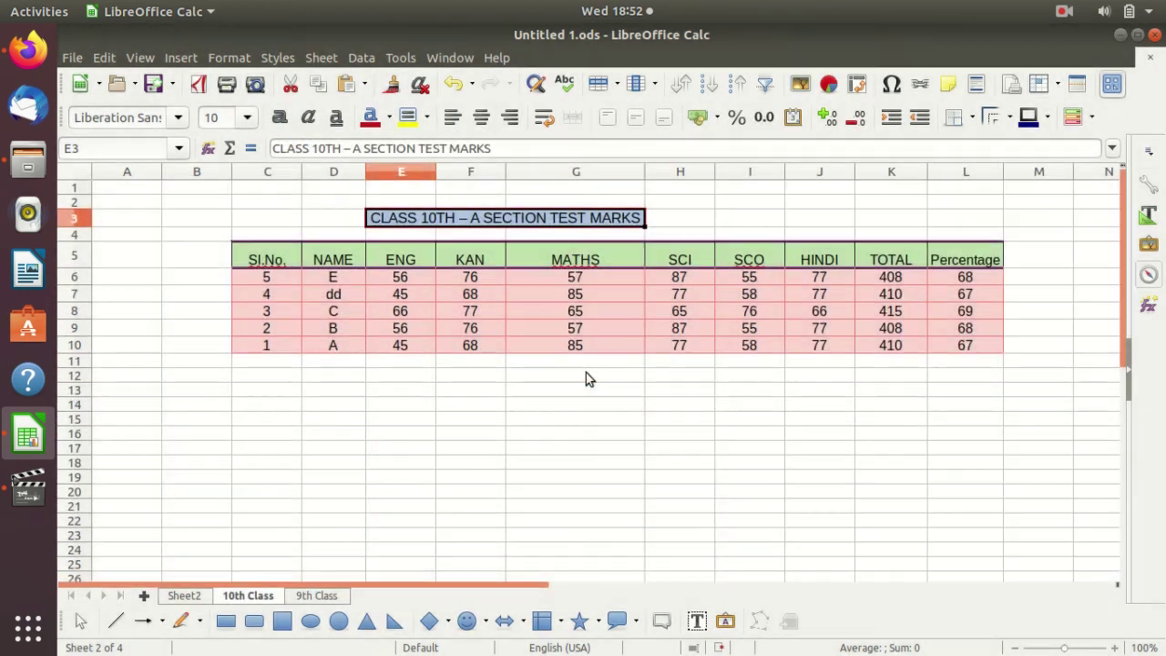
left_click(195, 597)
left_click(241, 600)
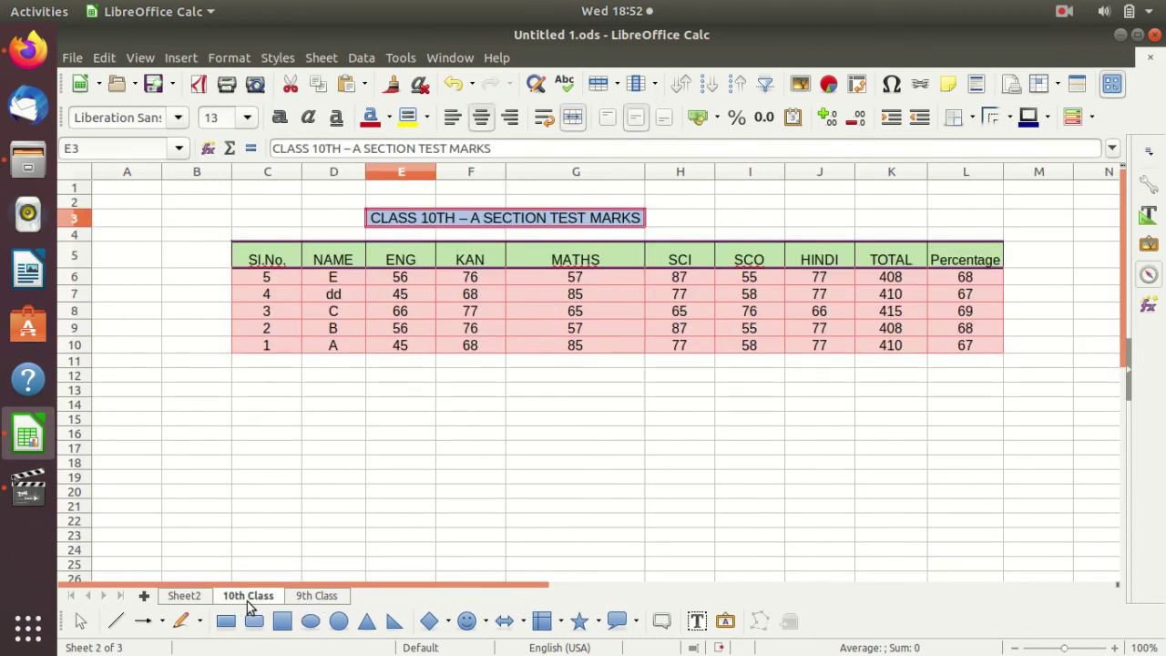
Hide the 9th Class sheet and then Sheet2.
left_click(316, 598)
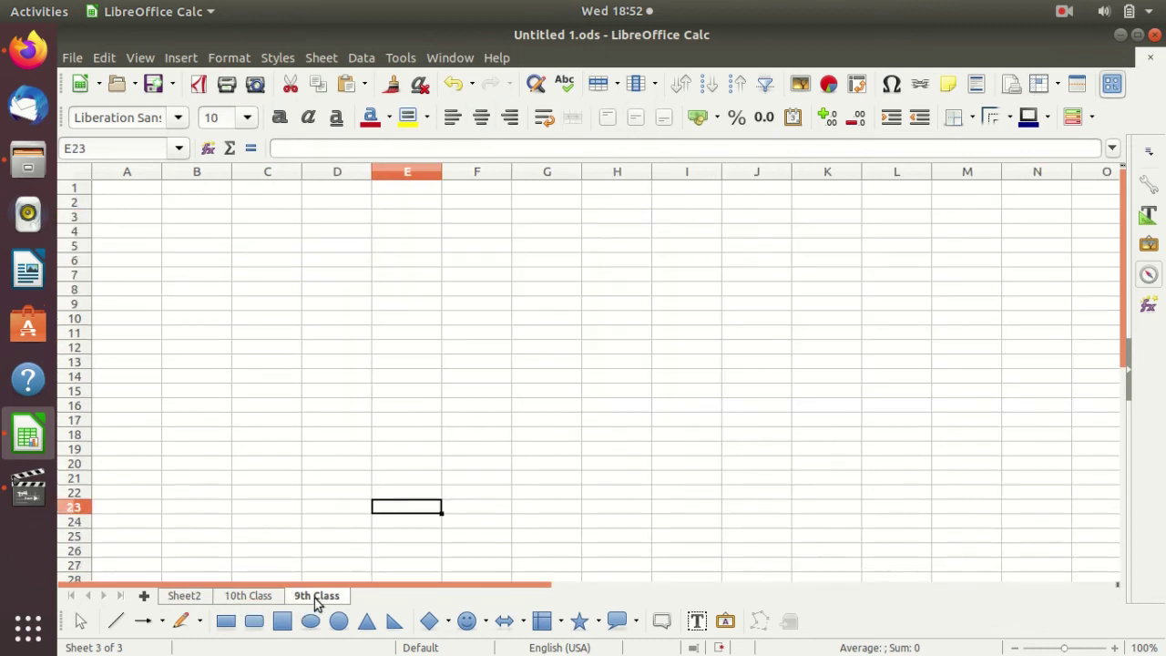
right_click(316, 598)
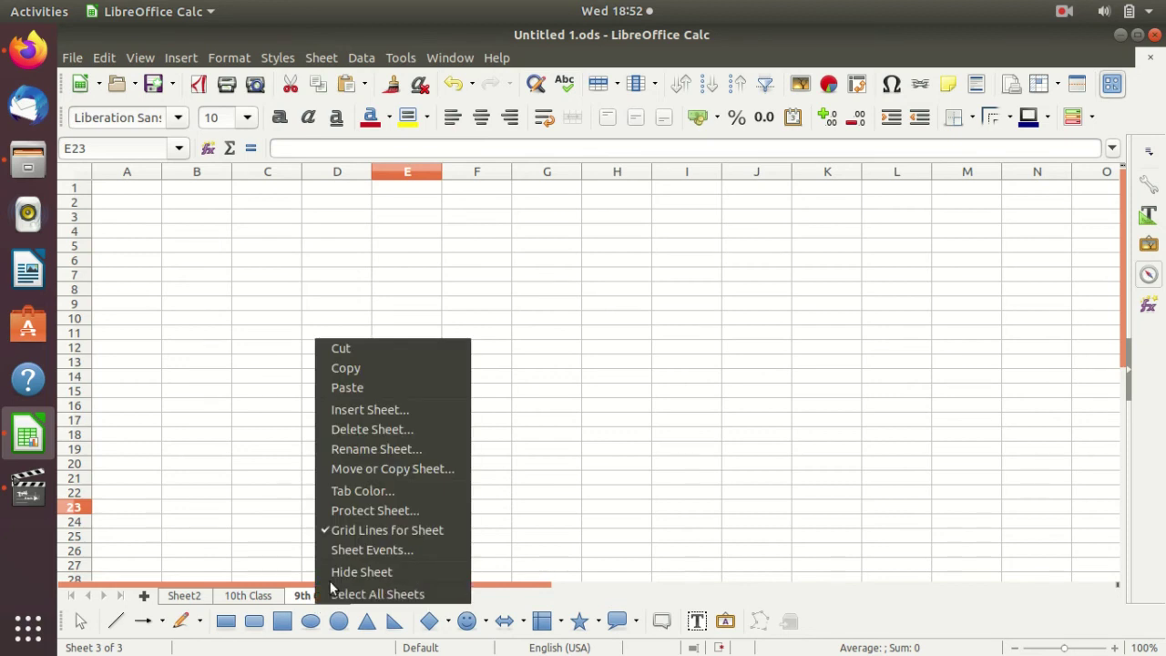
left_click(425, 572)
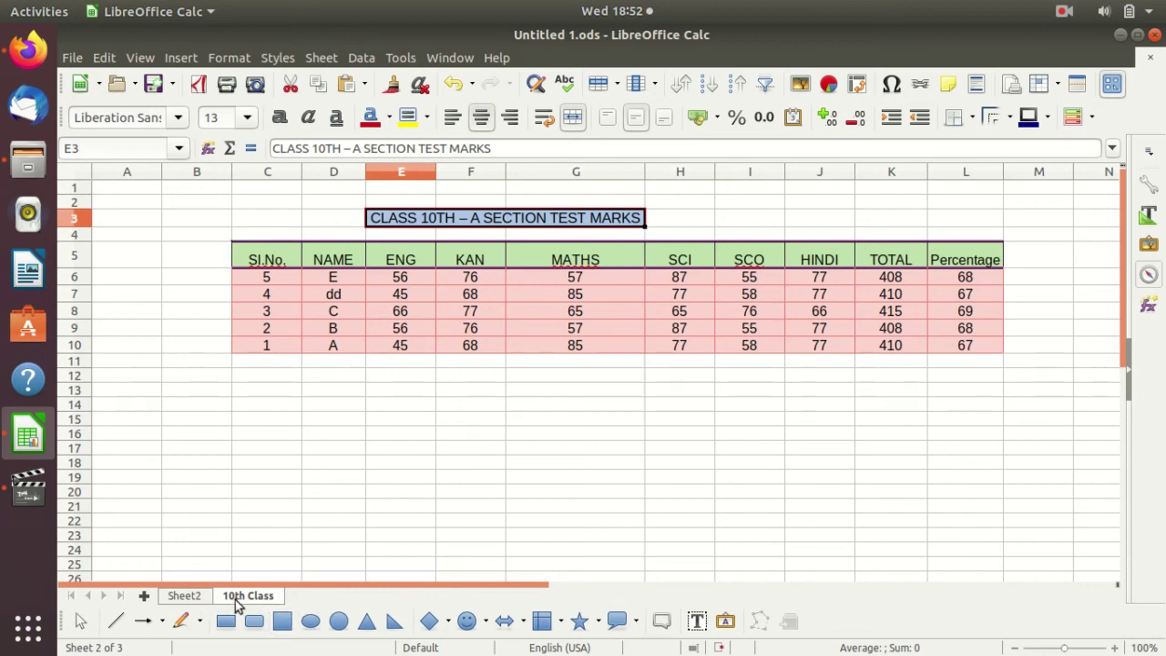
right_click(187, 598)
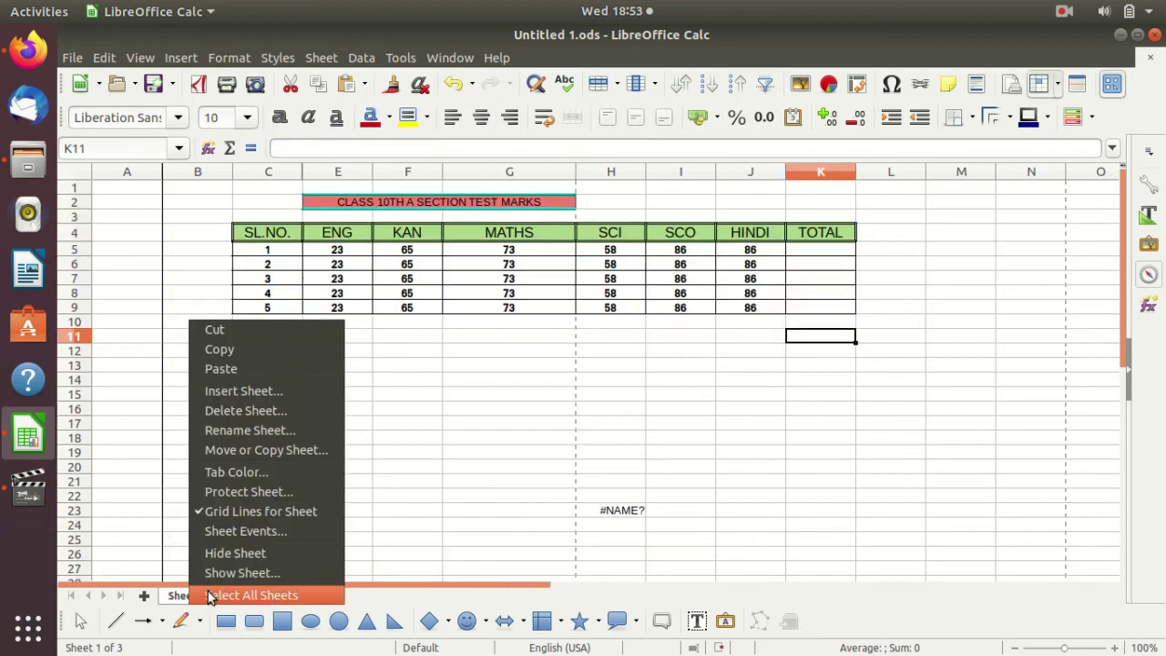
left_click(238, 551)
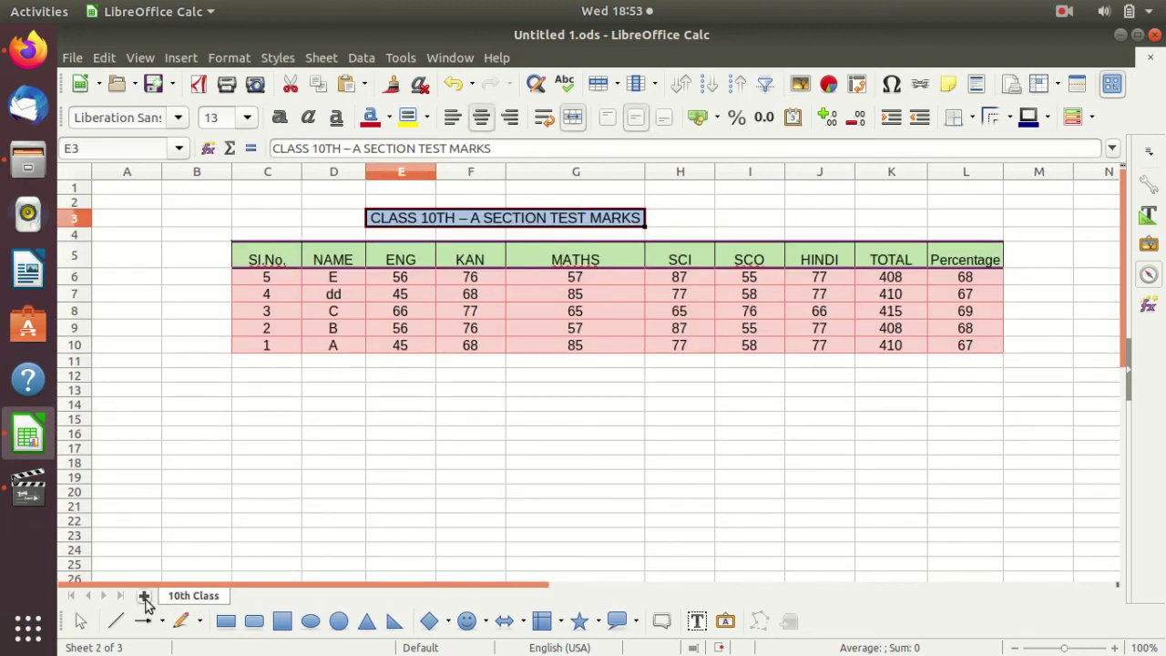
Unhide the hidden 9th Class sheet.
right_click(183, 602)
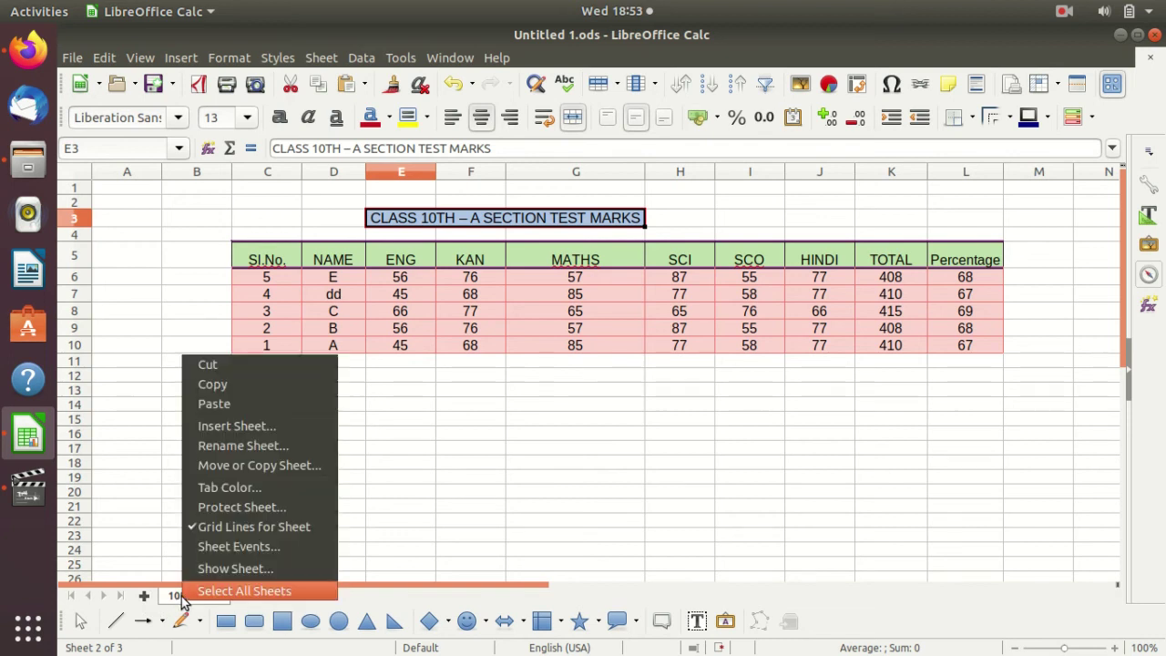
left_click(265, 569)
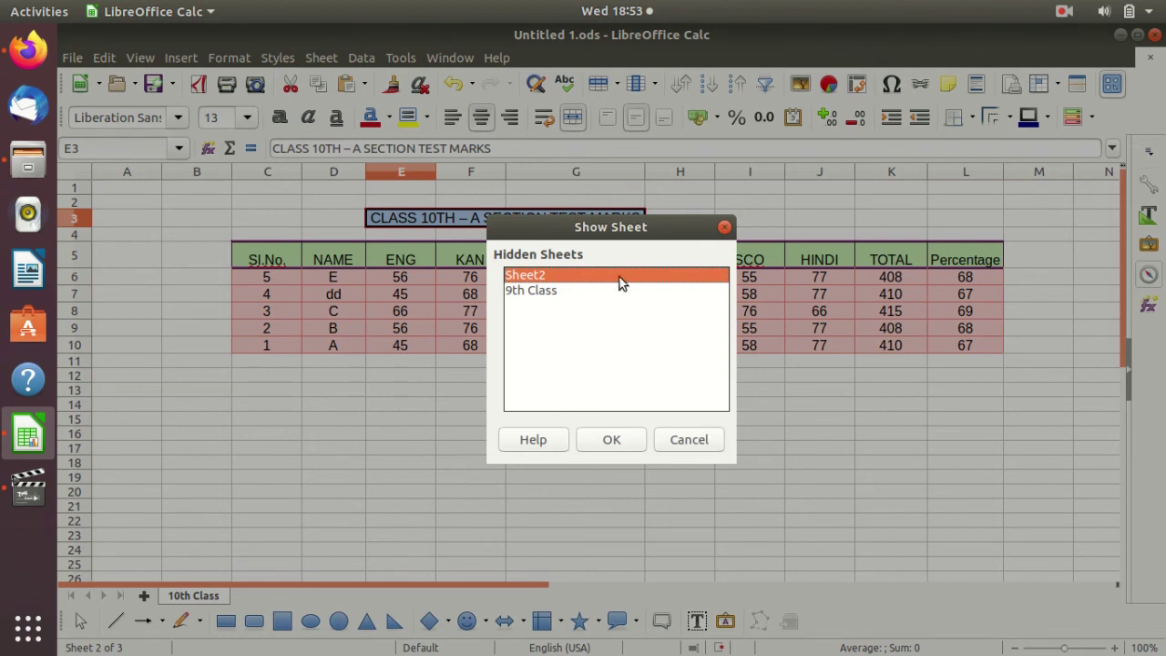
left_click(556, 291)
left_click(555, 275)
left_click(571, 292)
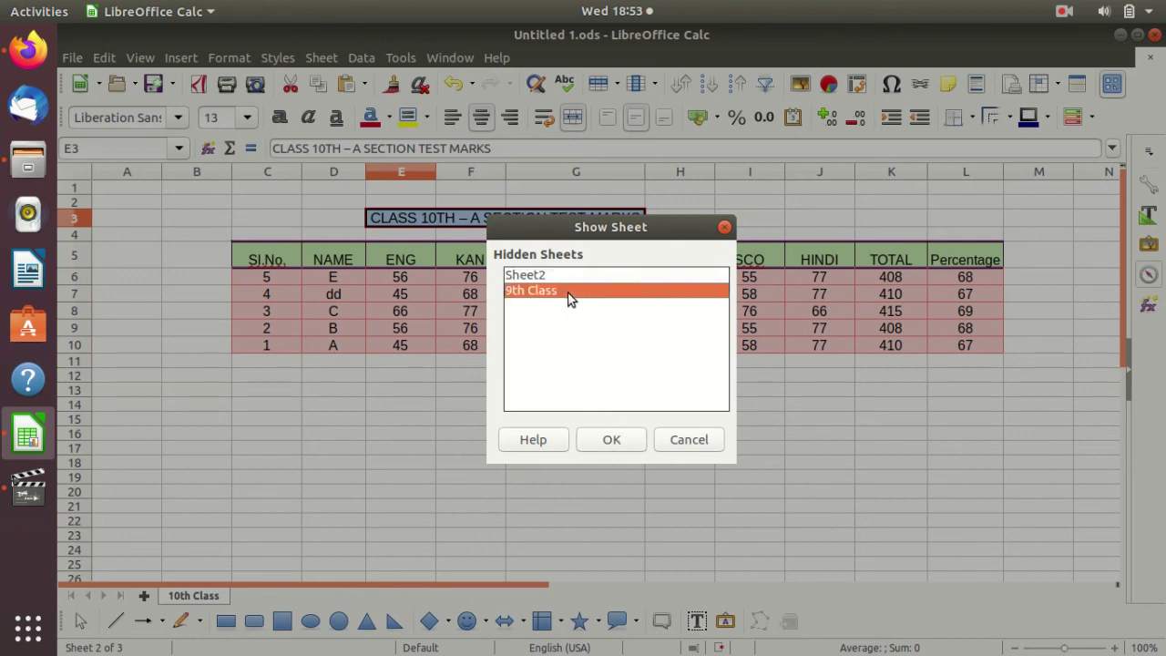
left_click(610, 441)
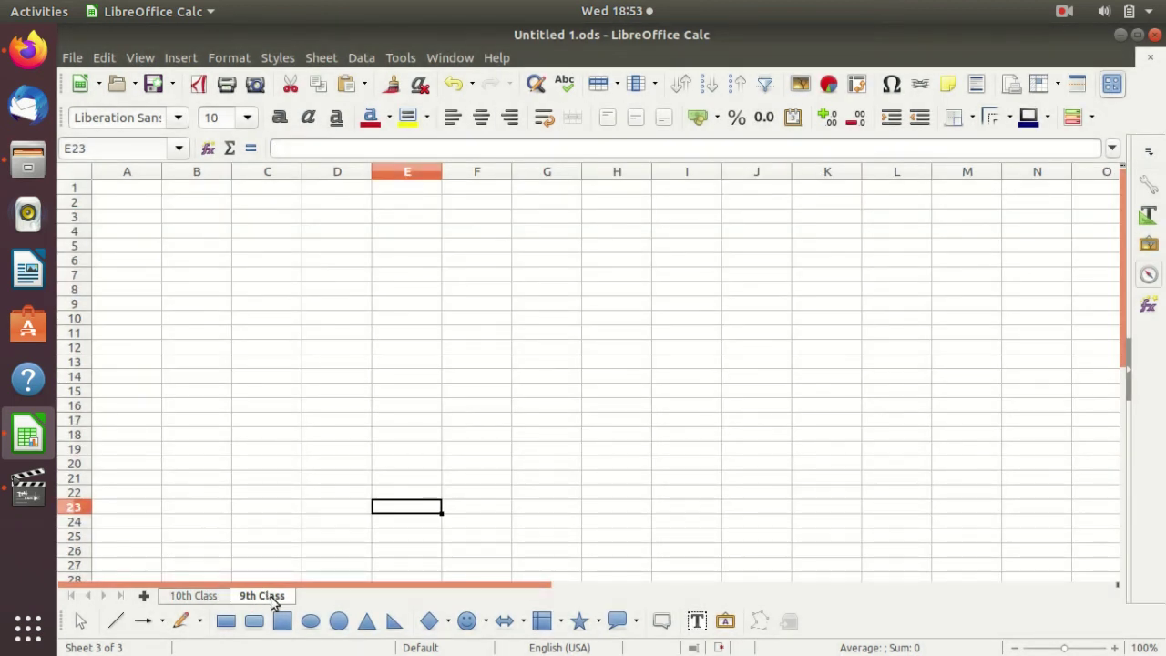
Unhide Sheet2 and return to the 10th Class sheet.
right_click(260, 597)
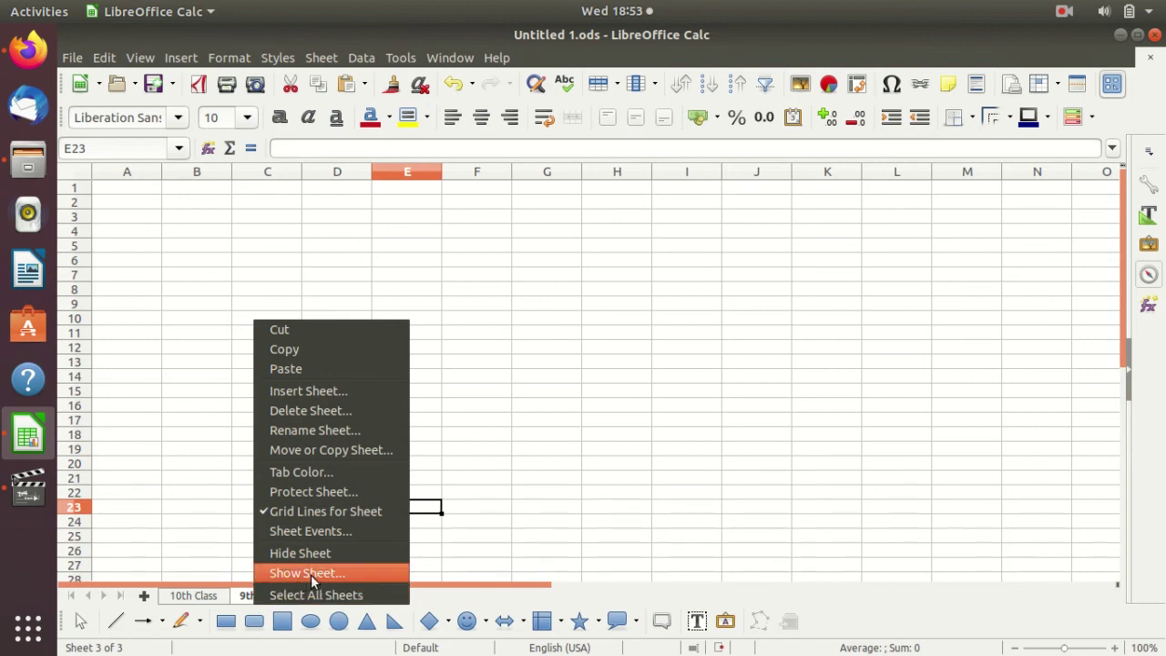
left_click(327, 574)
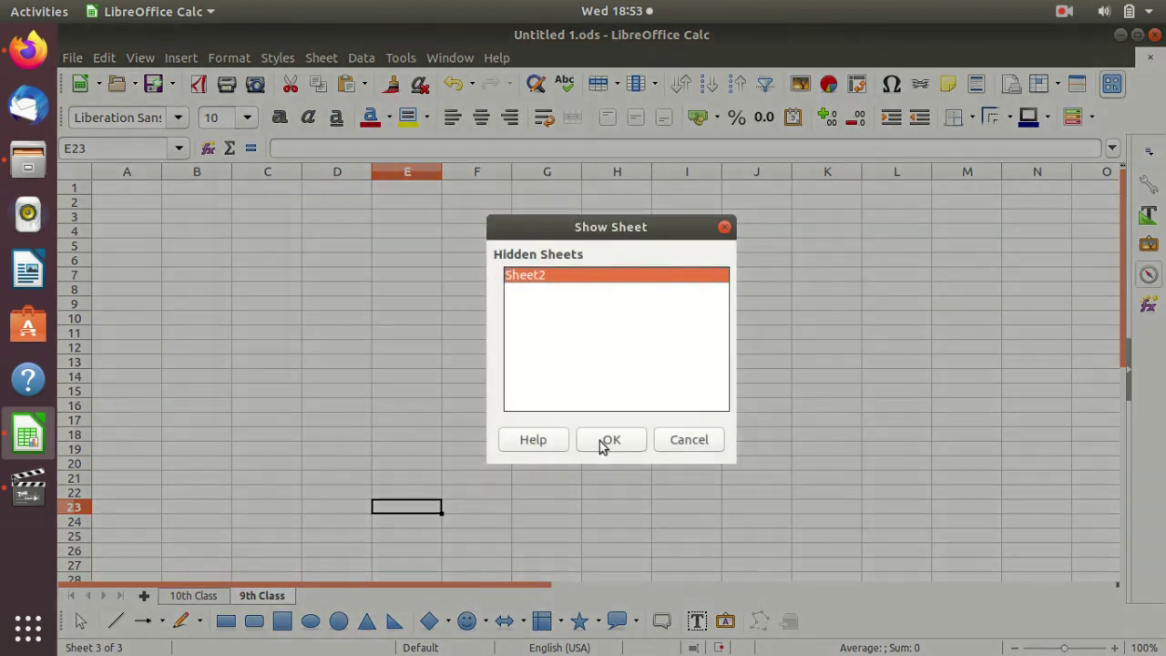
left_click(603, 441)
left_click(244, 597)
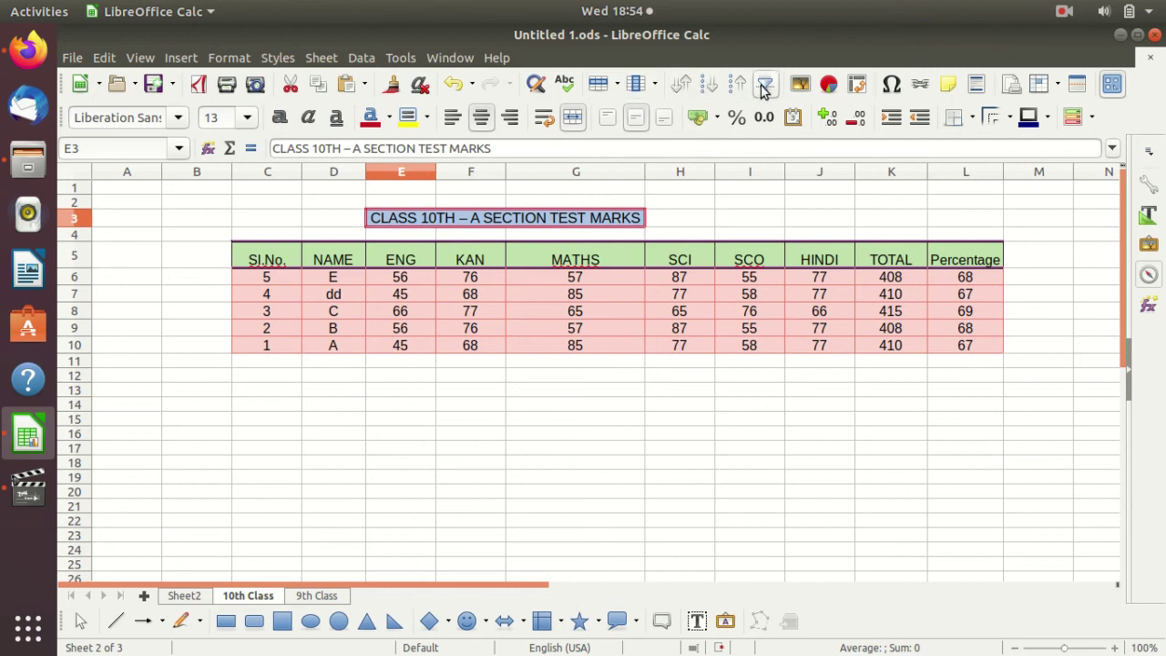
left_click(565, 87)
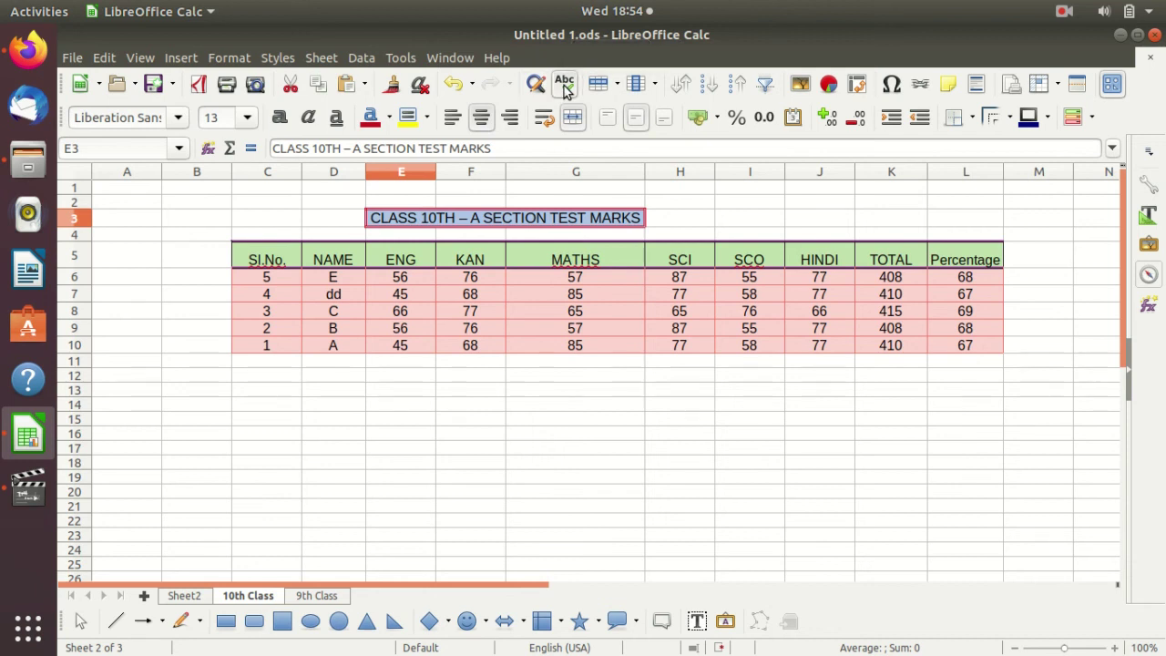
left_click(676, 197)
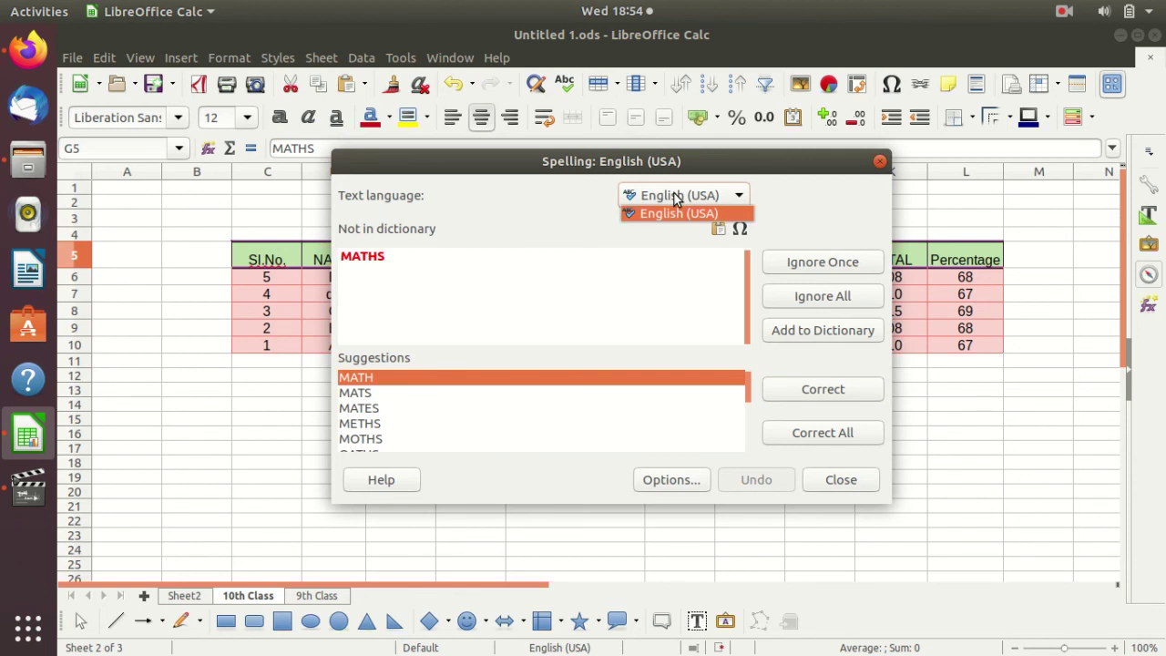
left_click(881, 170)
left_click(880, 164)
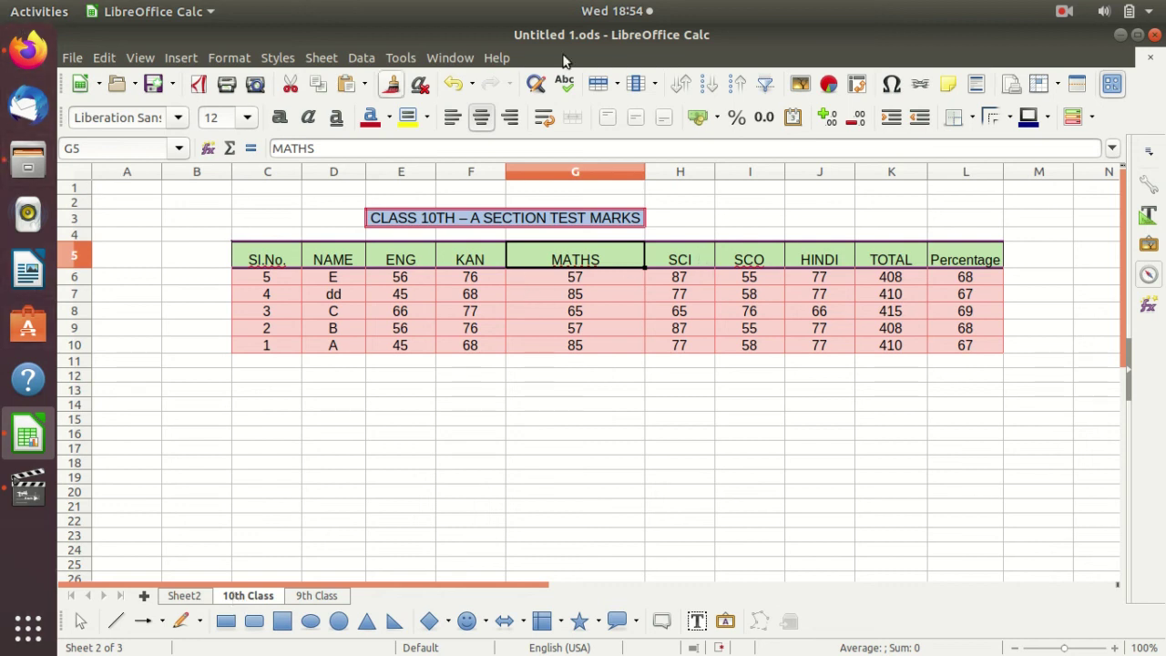
left_click(962, 174)
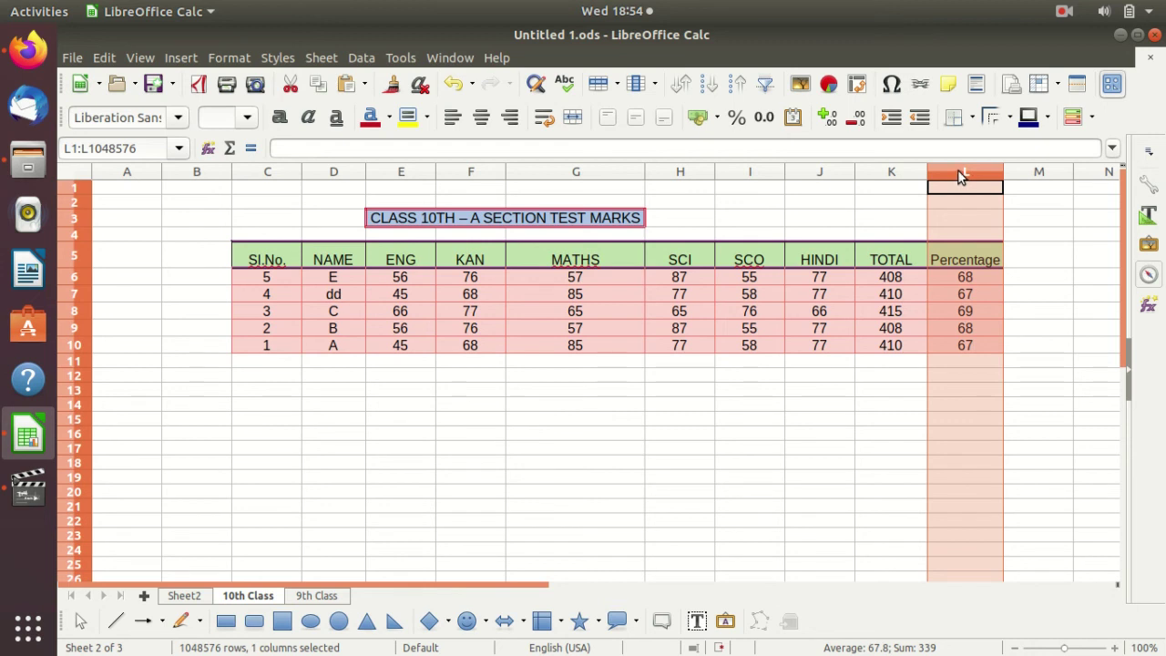
Cut the Percentage column L, then undo the cut.
left_click(940, 221)
right_click(950, 216)
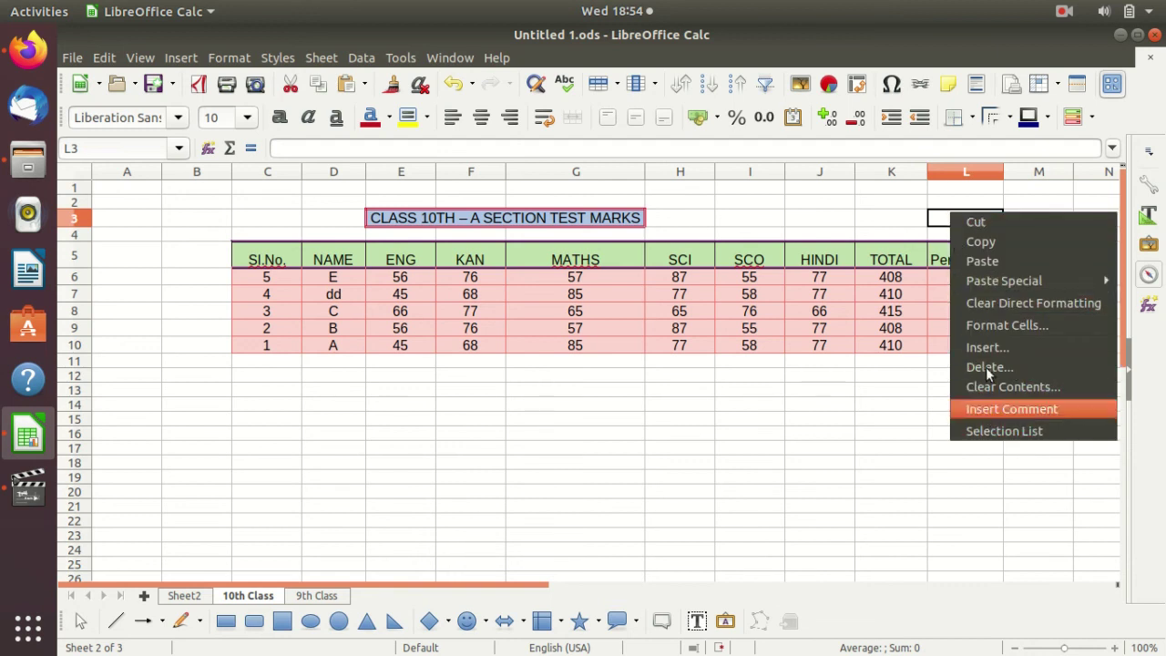
left_click(943, 167)
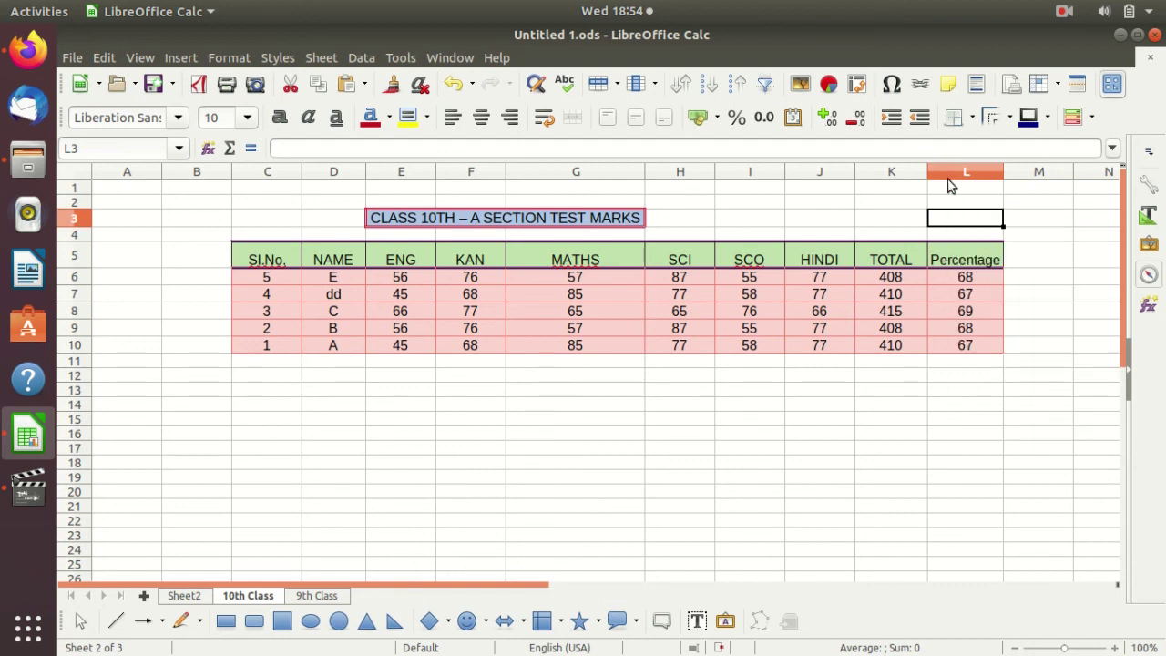
right_click(949, 169)
left_click(947, 175)
right_click(945, 174)
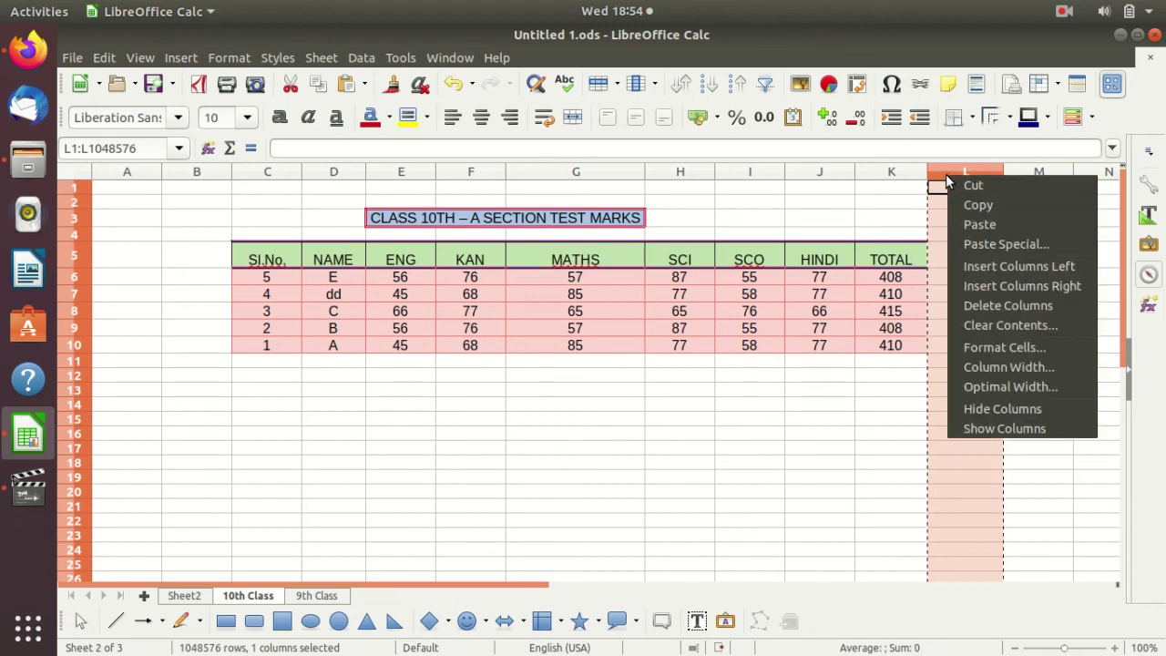
left_click(933, 199)
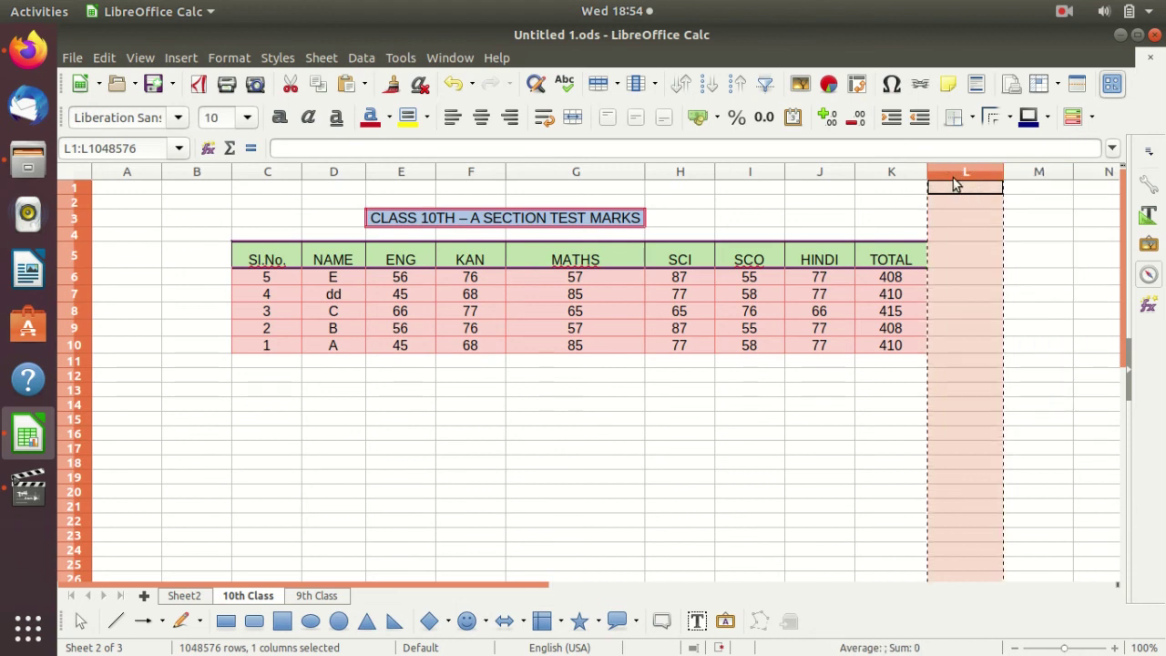
key("ctrl+z")
Hide the Percentage column L.
left_click(1010, 231)
right_click(955, 173)
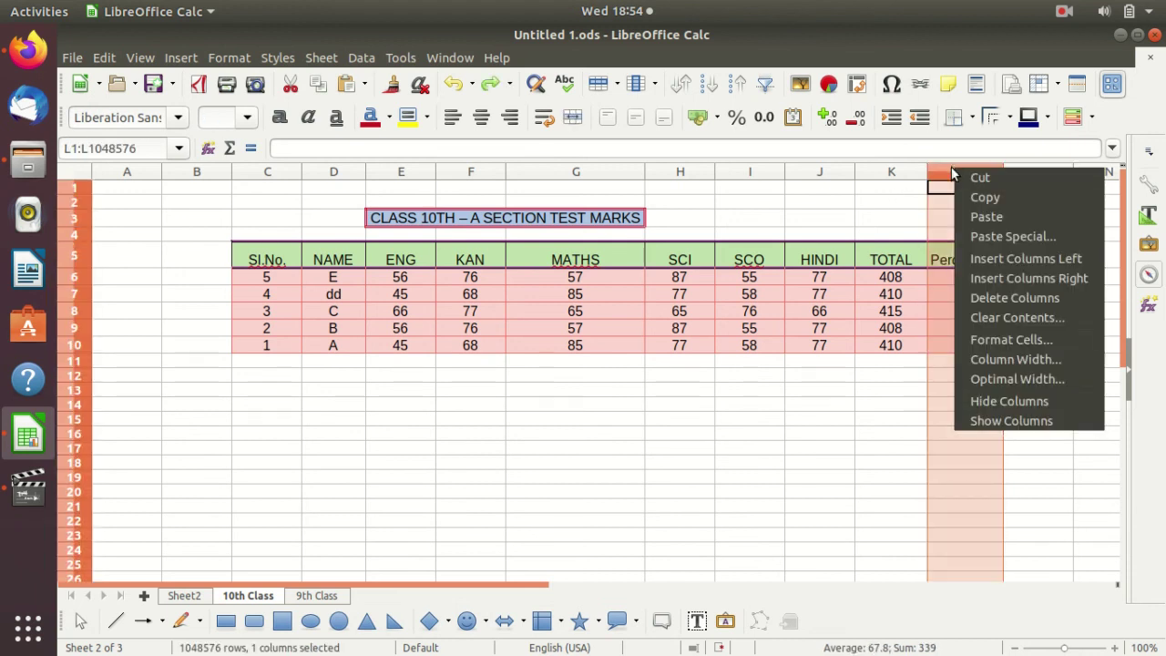
left_click(1008, 403)
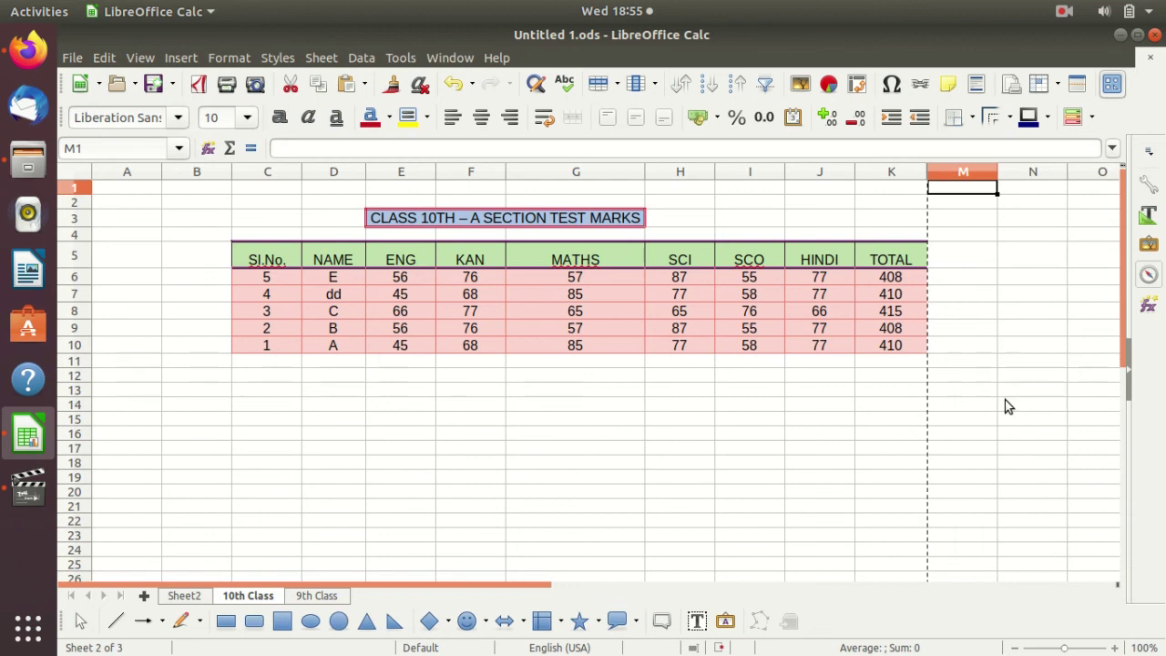
left_click(1026, 219)
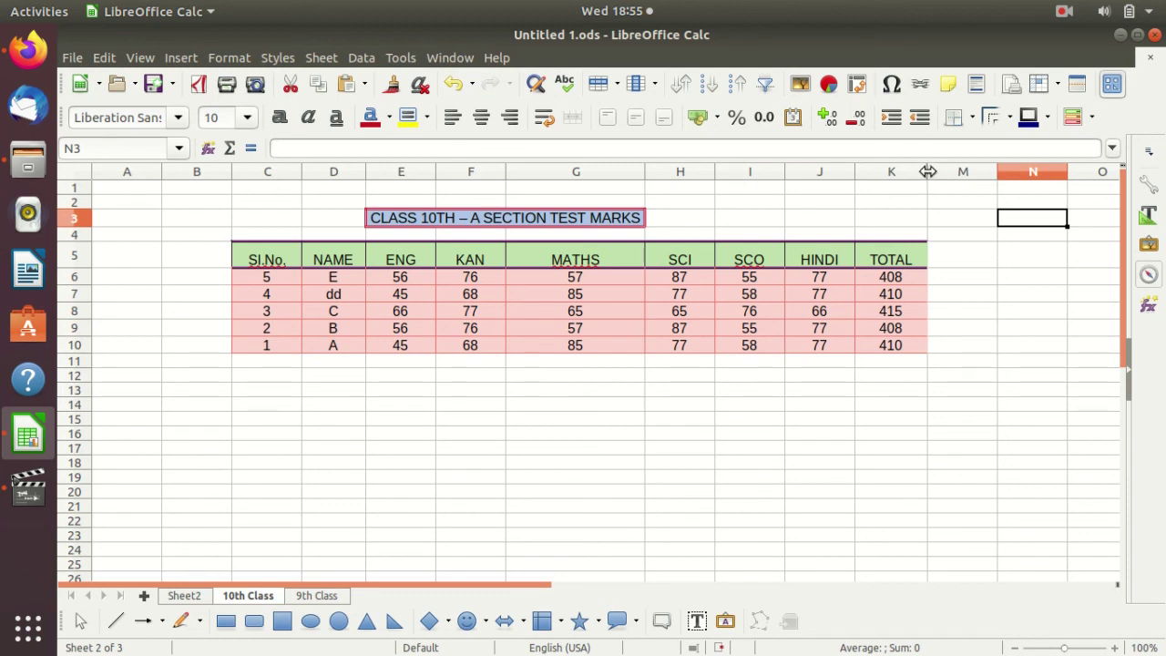
left_click(1024, 292)
left_click(838, 209)
left_click(904, 202)
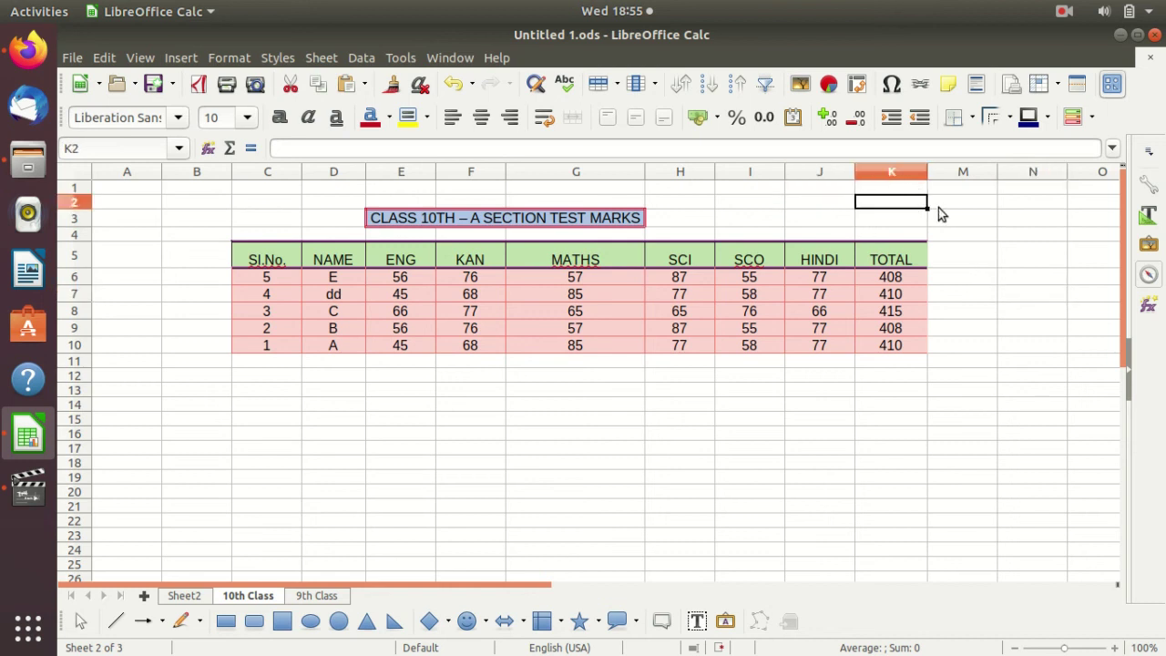
left_click(941, 213)
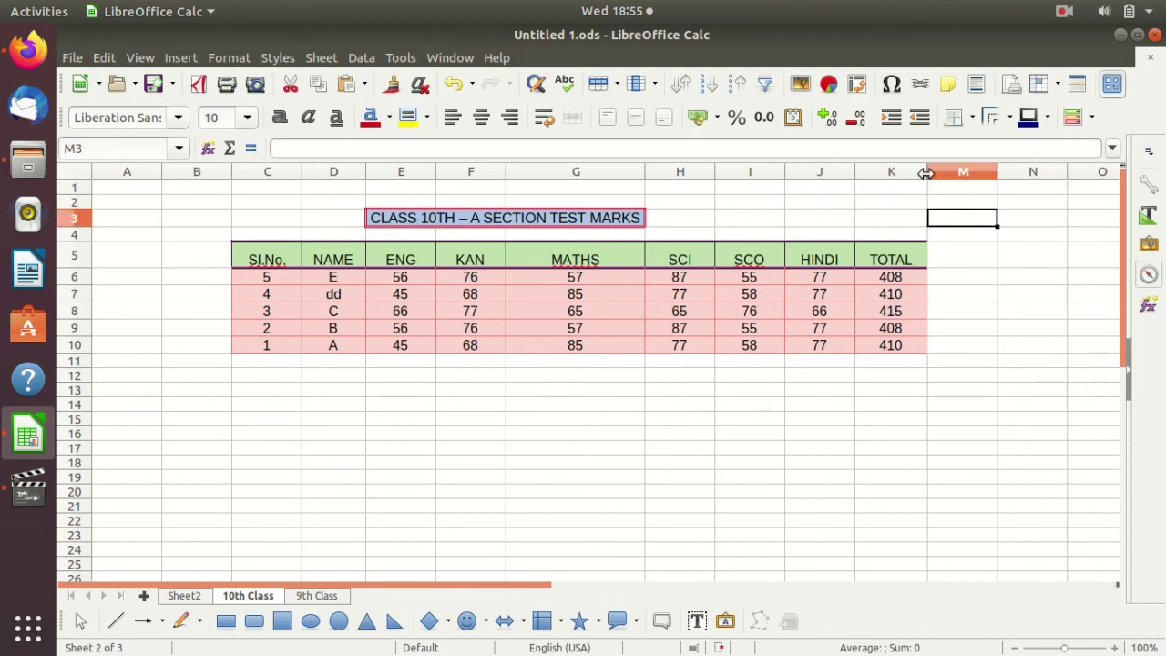
Narrow the TOTAL column, unhide Percentage, and widen it to fit its heading.
left_click_drag(926, 172, 905, 176)
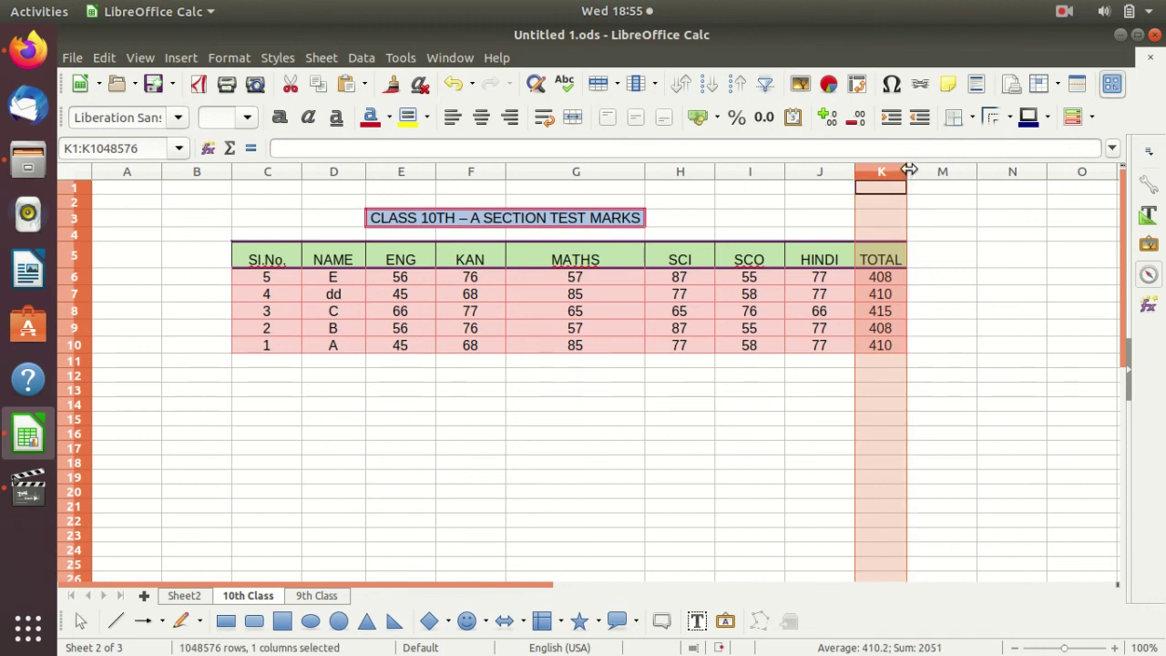
double_click(909, 170)
left_click(1048, 234)
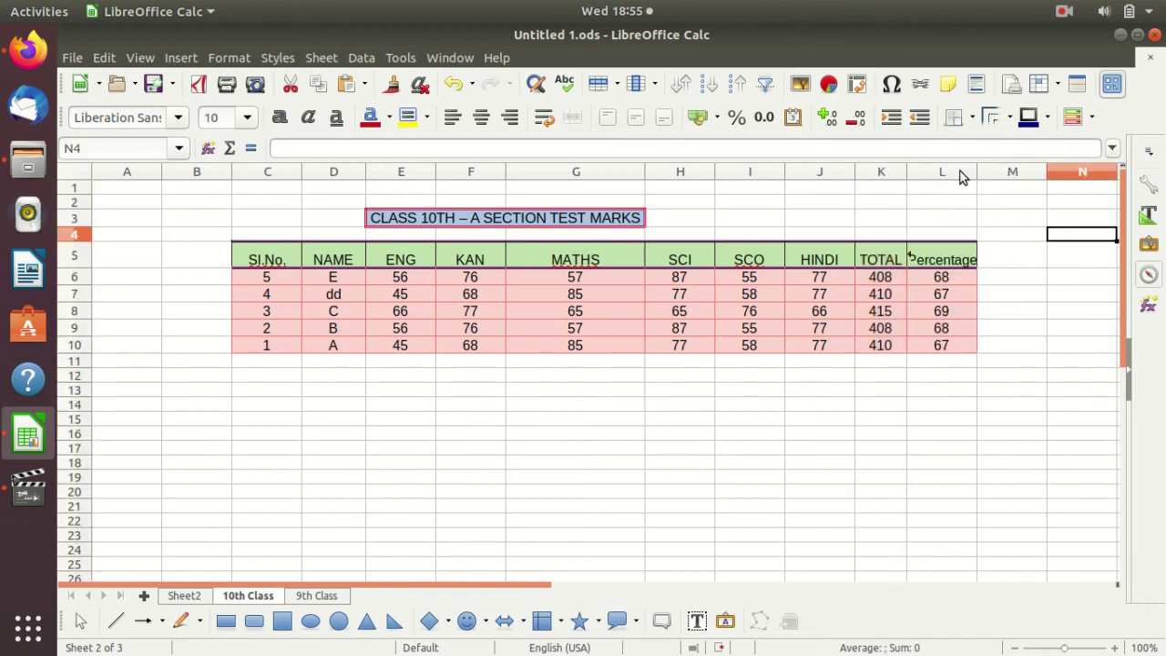
left_click_drag(977, 170, 986, 170)
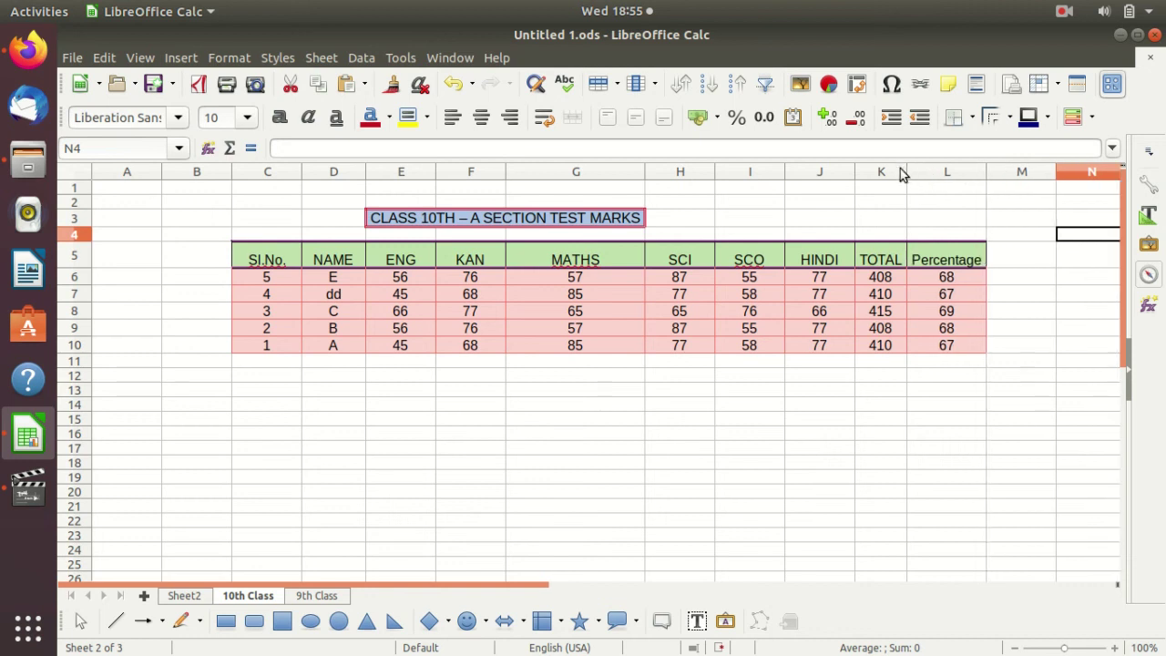
left_click_drag(907, 171, 909, 172)
left_click(982, 490)
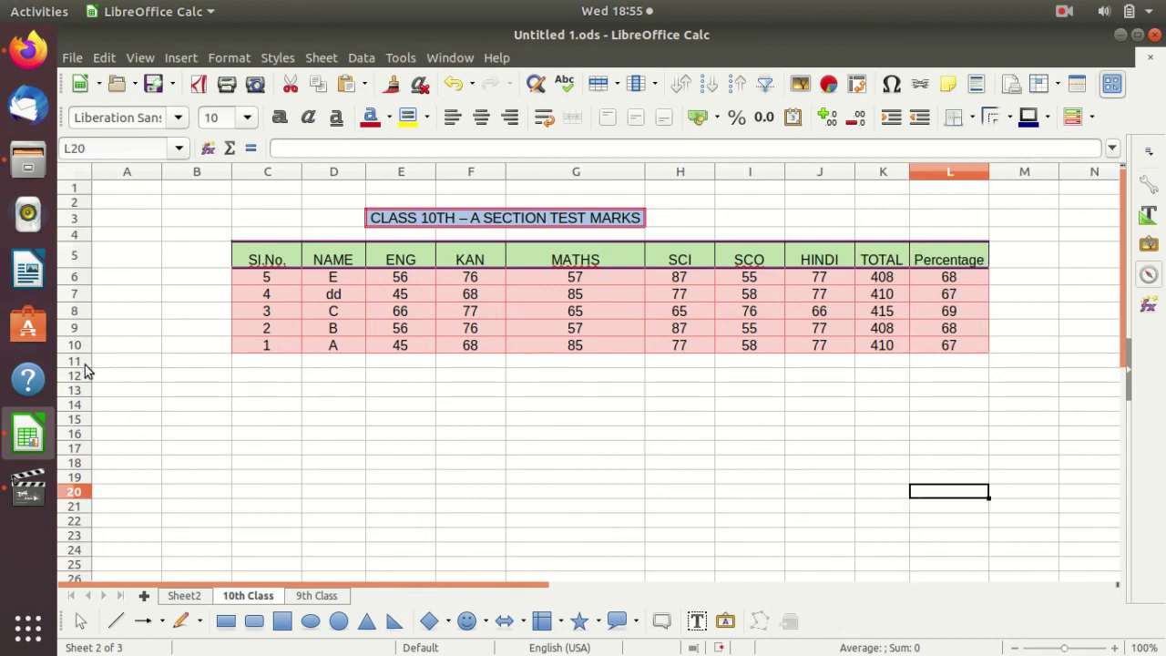
Hide row 8 containing student C.
left_click(77, 314)
right_click(76, 313)
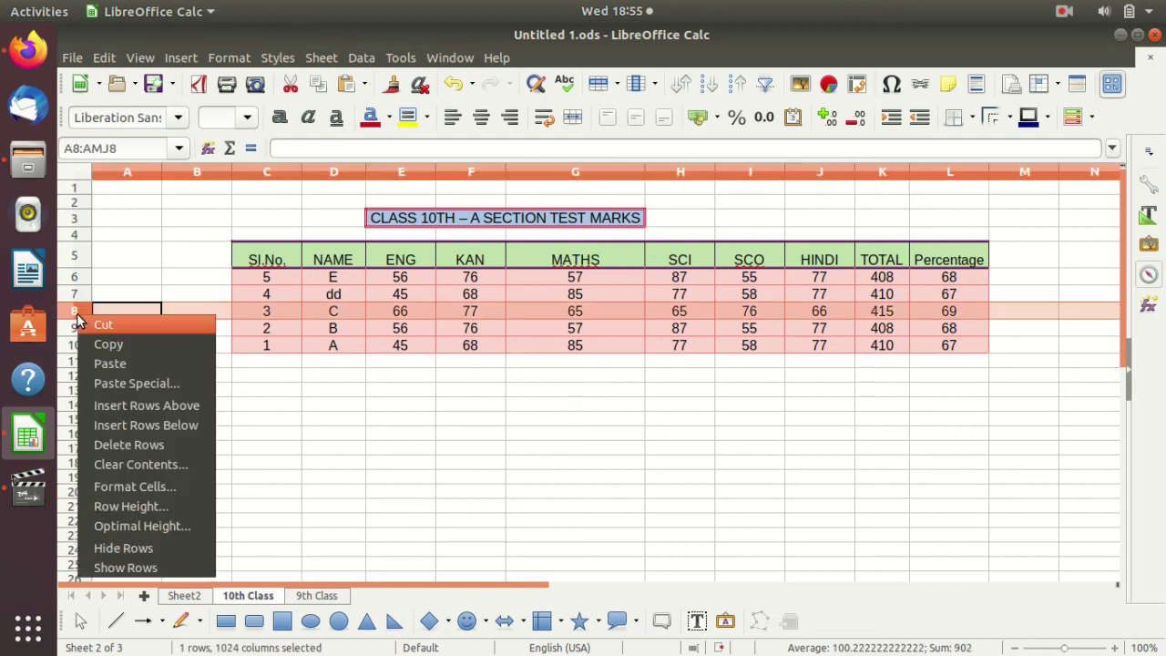
left_click(171, 548)
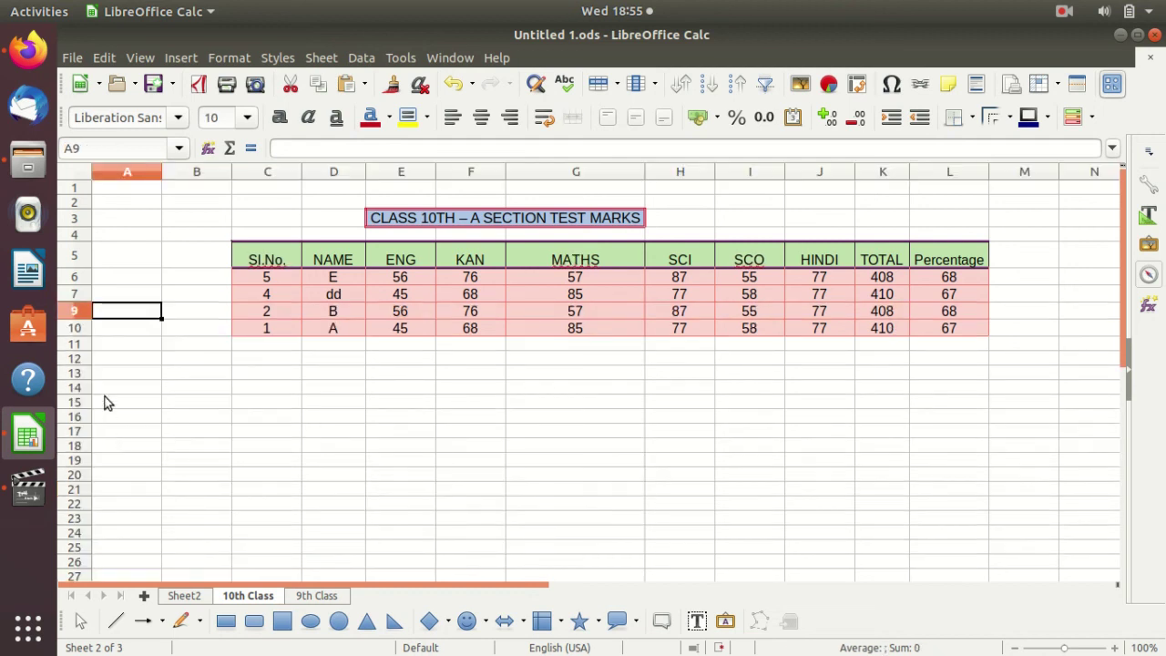
left_click(217, 390)
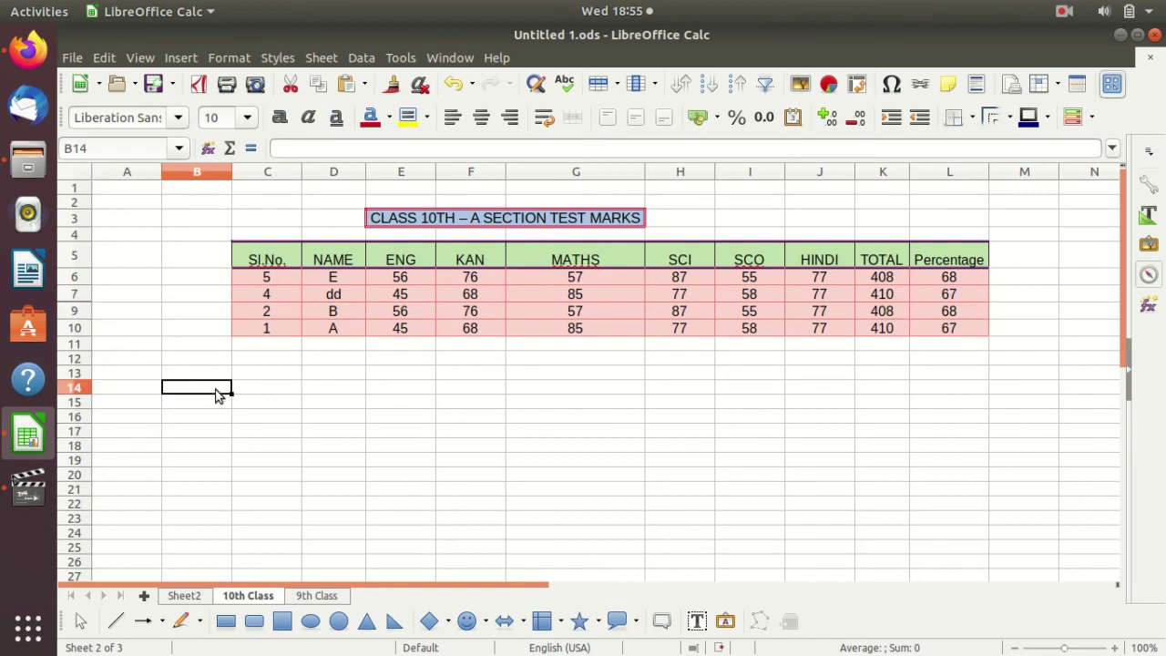
Show student C's row again and widen the TOTAL column slightly.
left_click(80, 310)
double_click(77, 303)
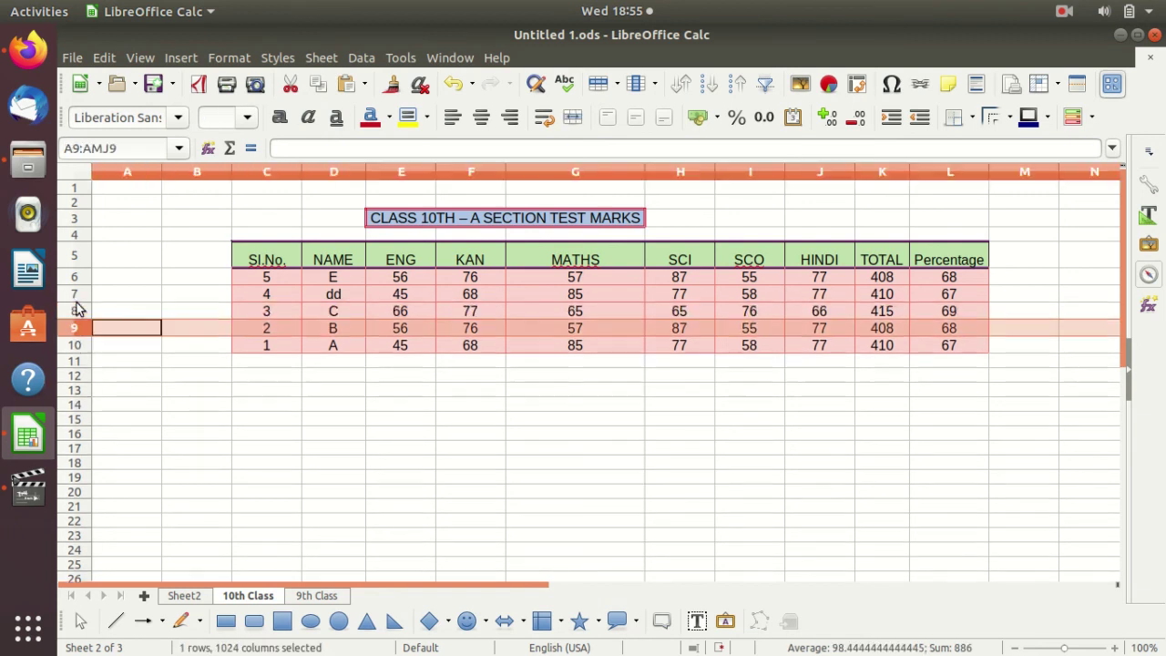
left_click(267, 490)
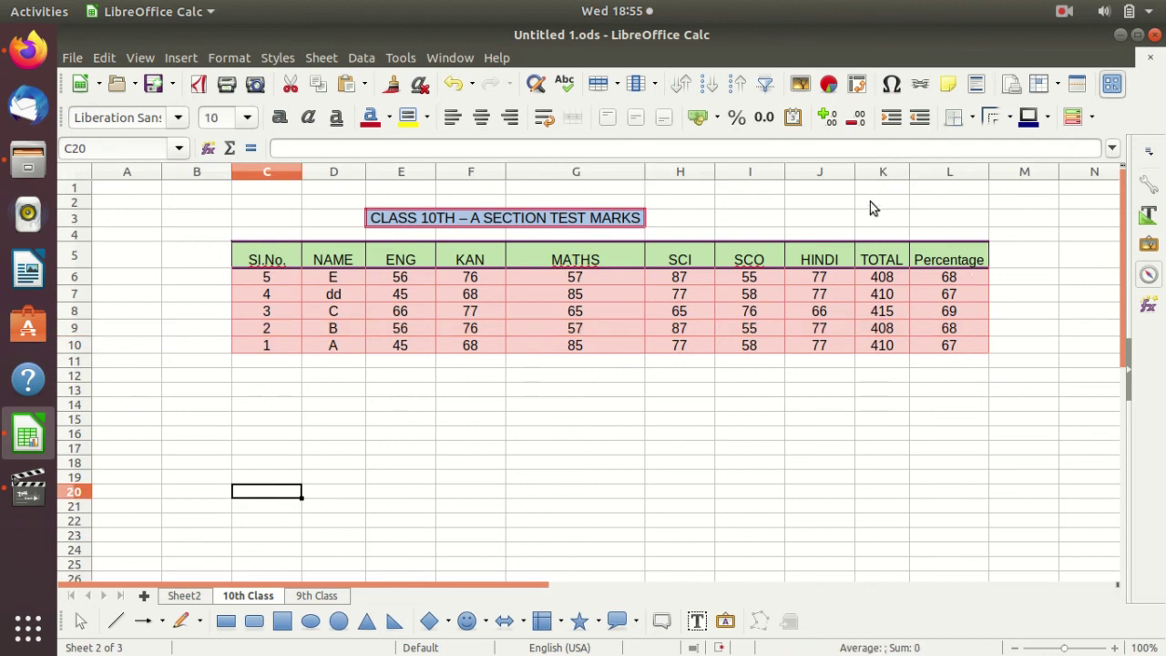
left_click_drag(911, 171, 914, 170)
left_click(982, 433)
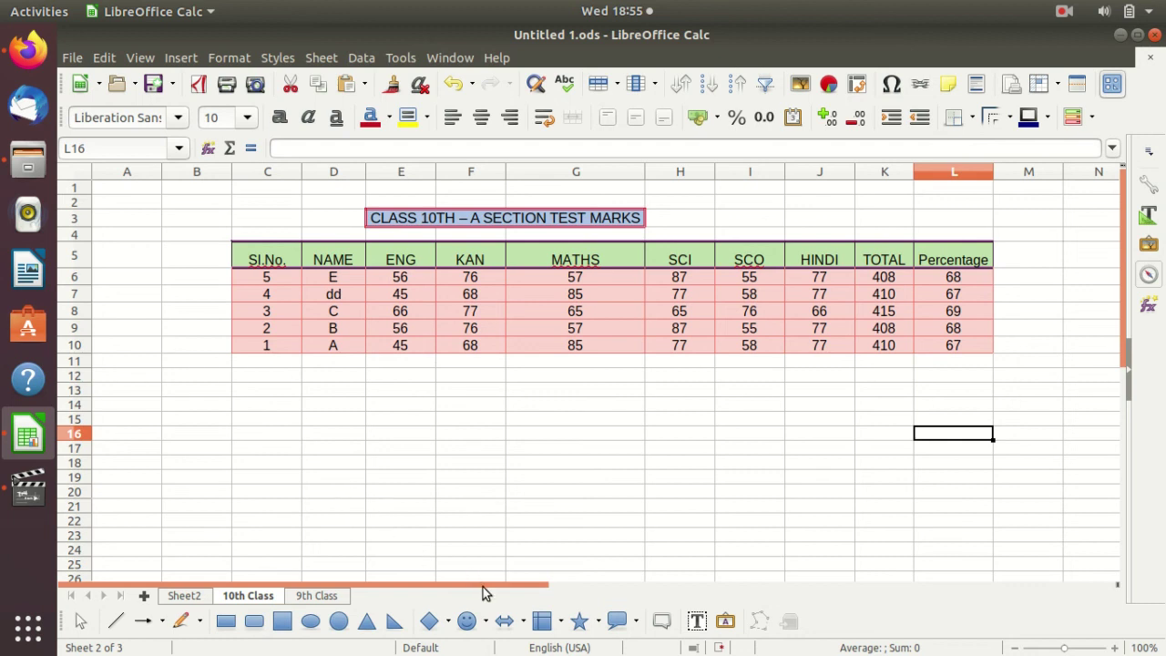
mouse_move(483, 587)
left_mouse_down()
mouse_move(522, 587)
mouse_move(541, 602)
left_mouse_up()
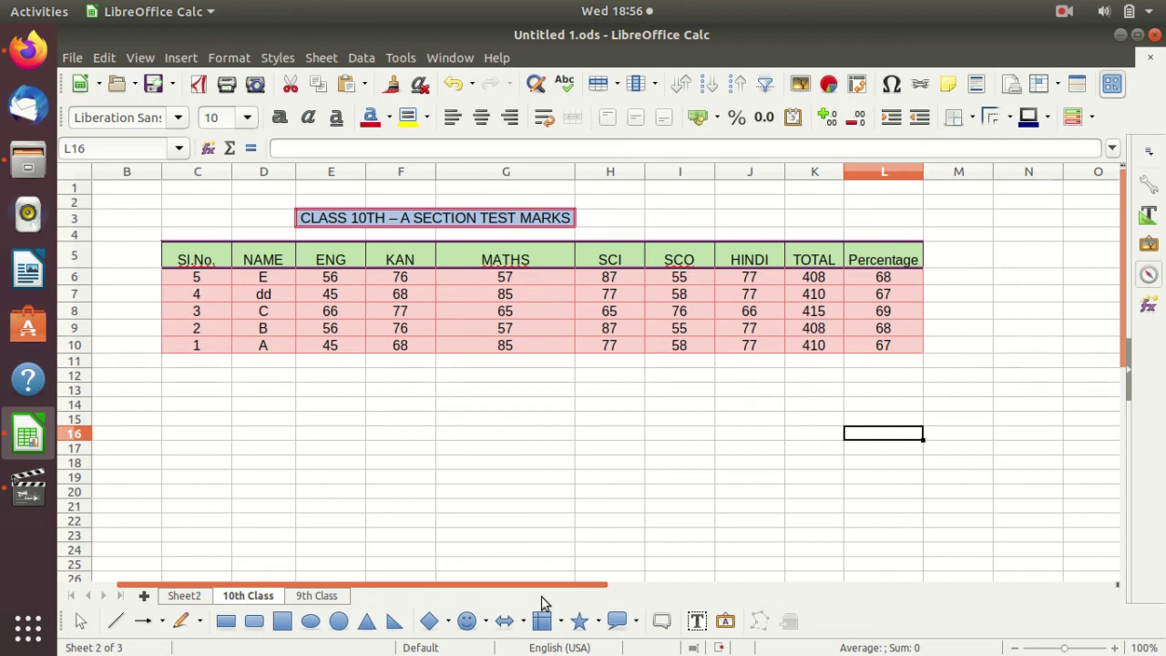
left_click_drag(542, 597, 486, 591)
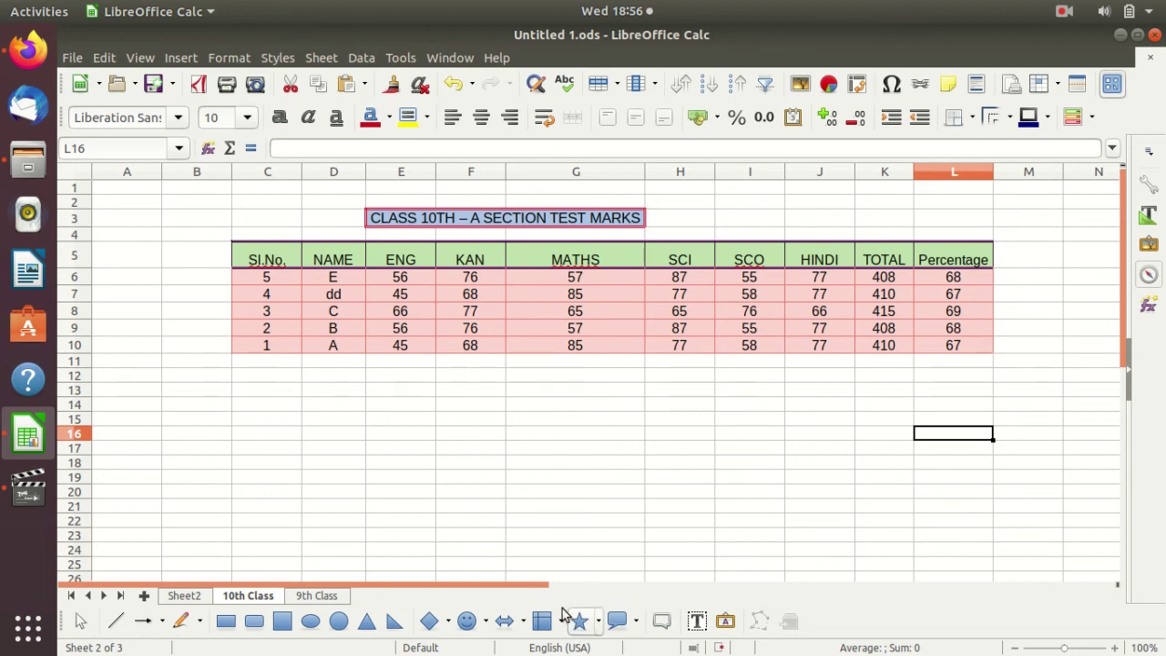
mouse_move(546, 584)
left_mouse_down()
mouse_move(655, 584)
mouse_move(550, 586)
left_mouse_up()
left_click(1067, 11)
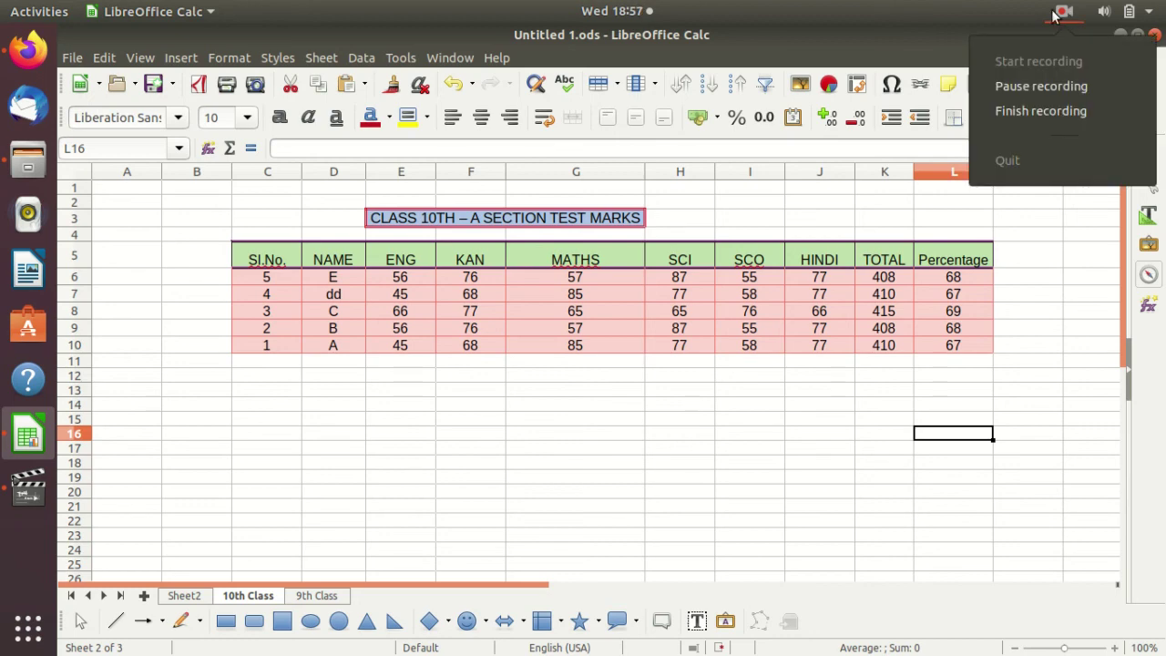